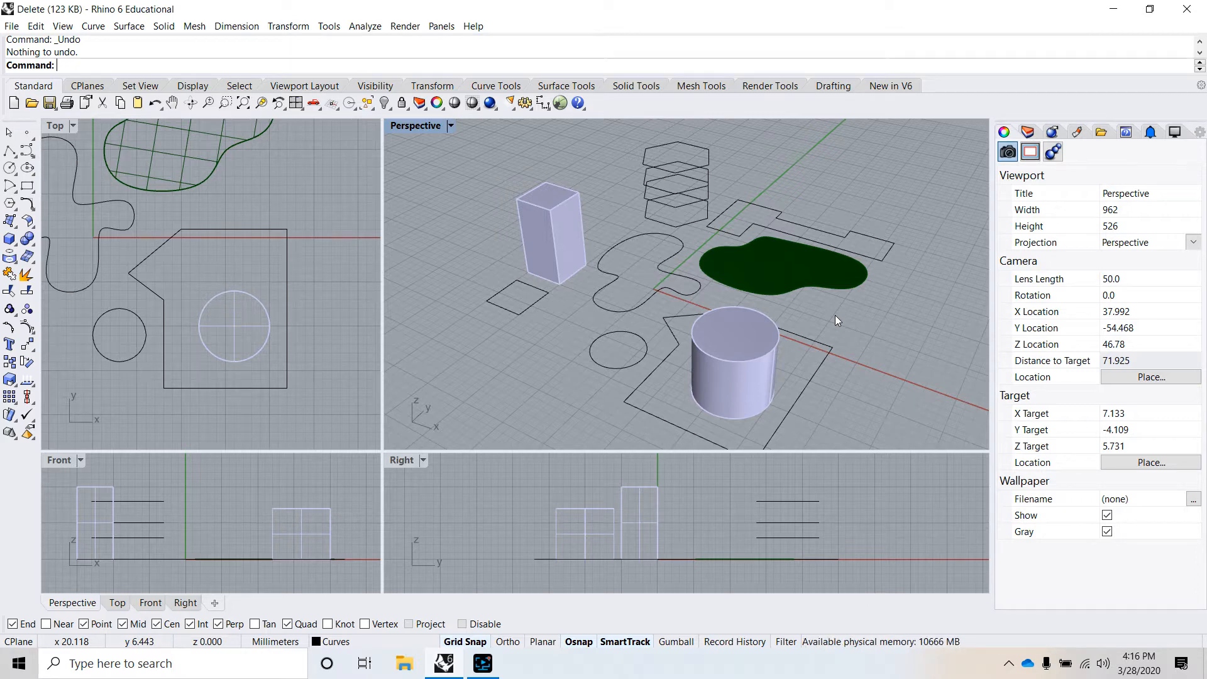
{"action": "scroll", "coordinate": [835, 315], "scroll_direction": "down", "scroll_amount": 5}
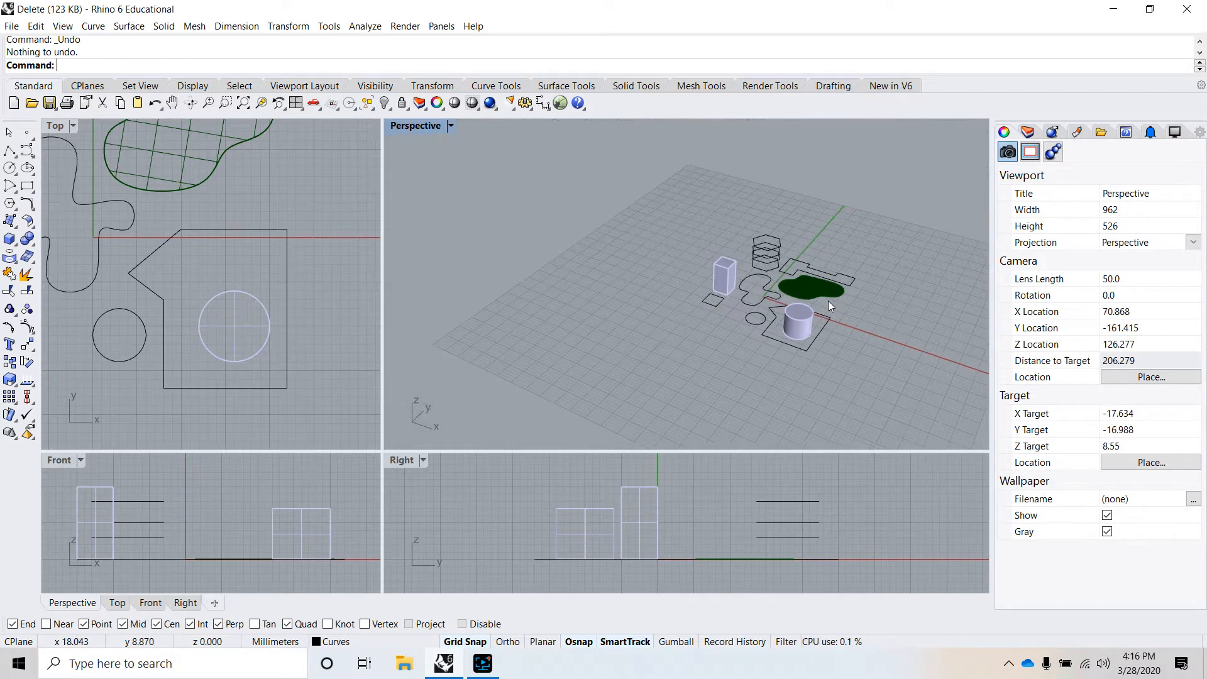
{"action": "scroll", "coordinate": [828, 301], "scroll_direction": "up", "scroll_amount": 6}
{"action": "scroll", "coordinate": [786, 311], "scroll_direction": "down", "scroll_amount": 5}
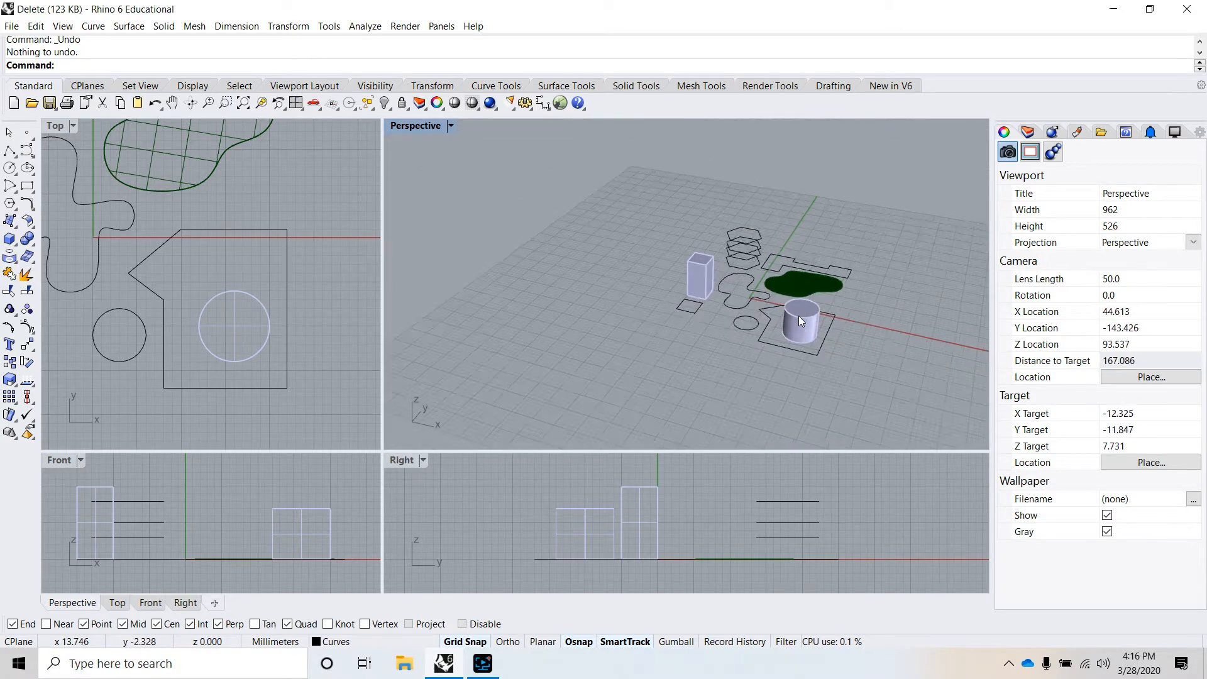
{"action": "scroll", "coordinate": [719, 320], "scroll_direction": "up", "scroll_amount": 5}
{"action": "scroll", "coordinate": [703, 326], "scroll_direction": "down", "scroll_amount": 5}
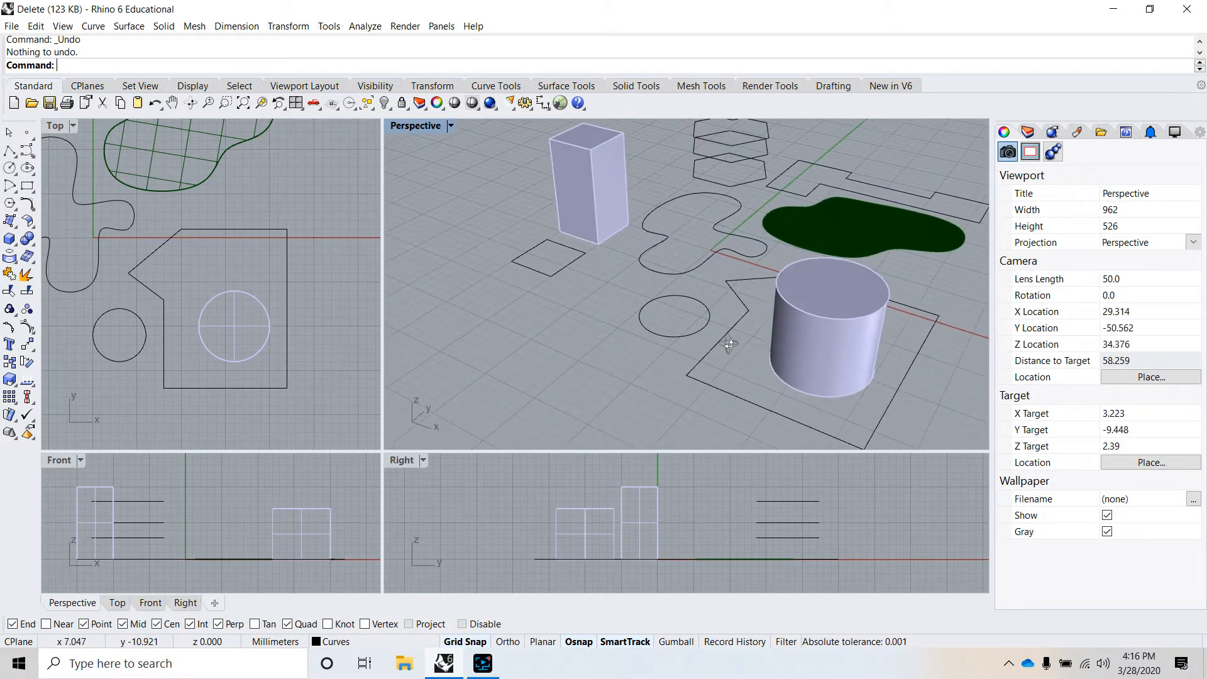
{"action": "scroll", "coordinate": [776, 319], "scroll_direction": "up", "scroll_amount": 3}
{"action": "right_click_drag", "start_coordinate": [776, 318], "coordinate": [794, 310]}
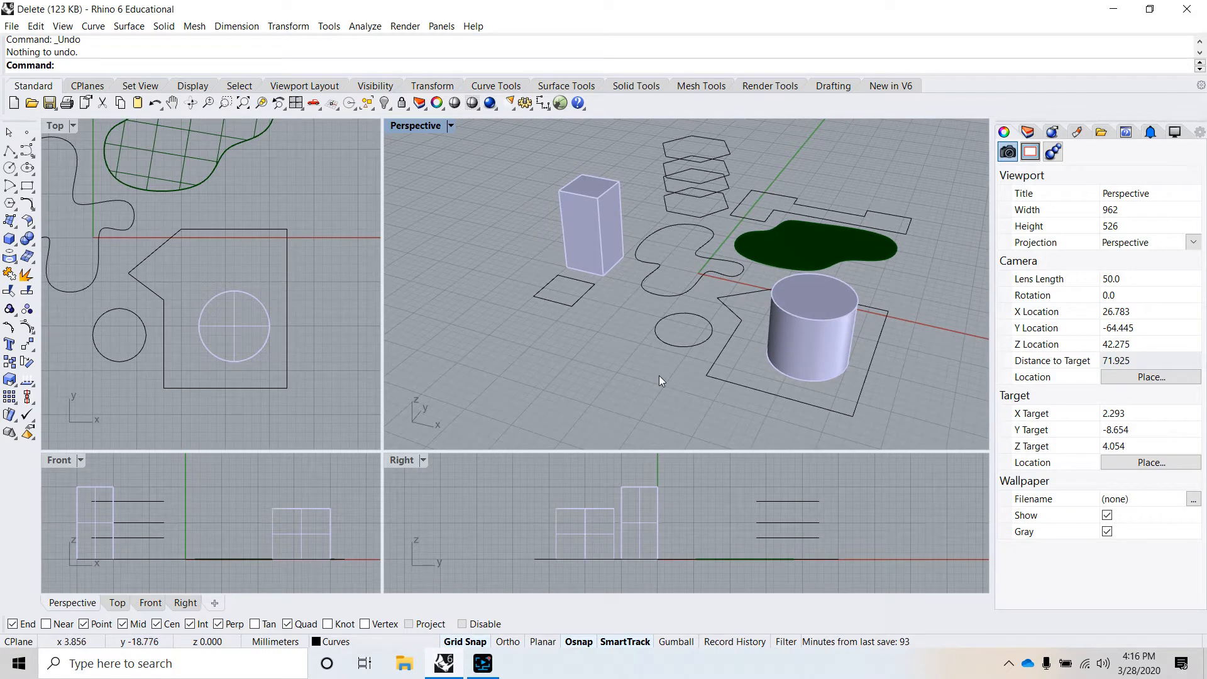
Build a multiple selection of the circle, square, freeform curve, one stacked hexagon, notched outline and one long edge of the pointed outline
{"action": "left_click", "coordinate": [689, 348]}
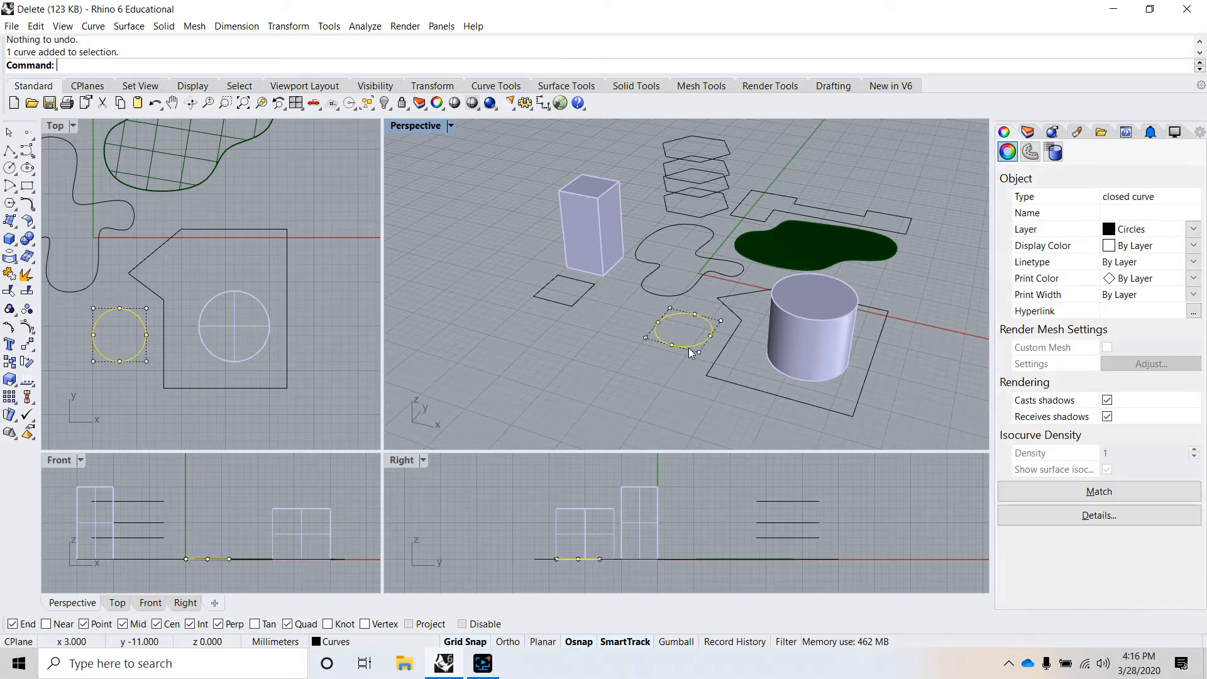
{"action": "left_click", "coordinate": [584, 296], "text": "shift"}
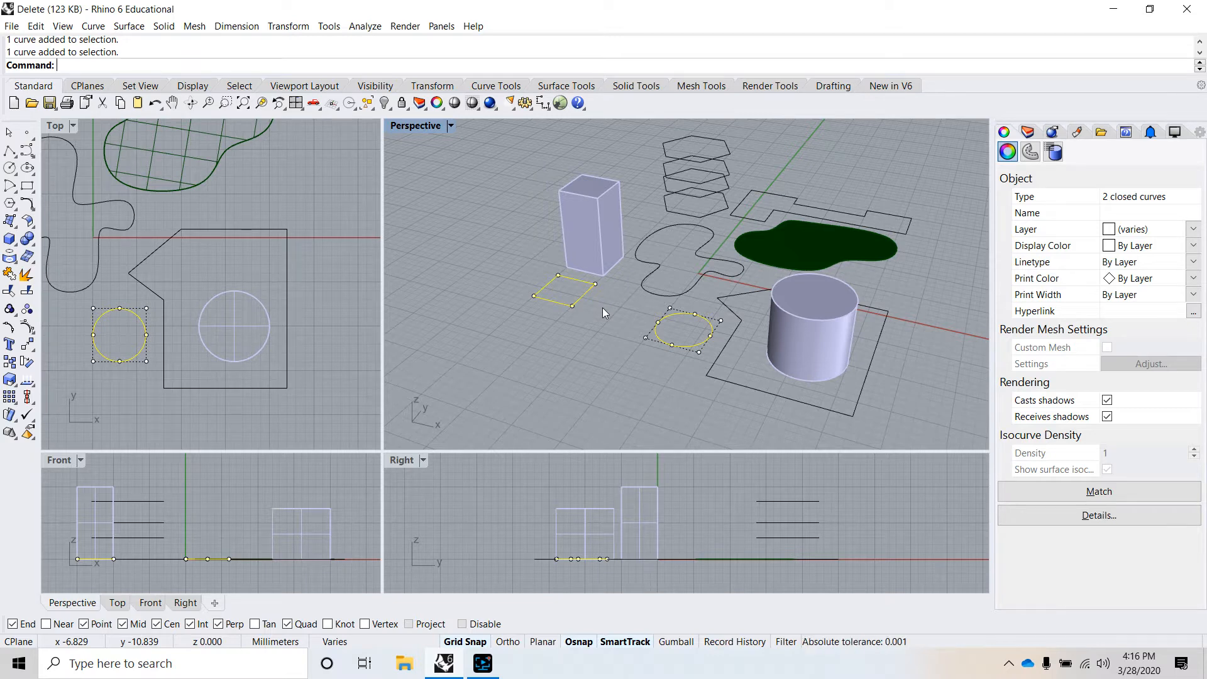
{"action": "left_click", "coordinate": [650, 290], "text": "shift"}
{"action": "left_click", "coordinate": [727, 182], "text": "shift"}
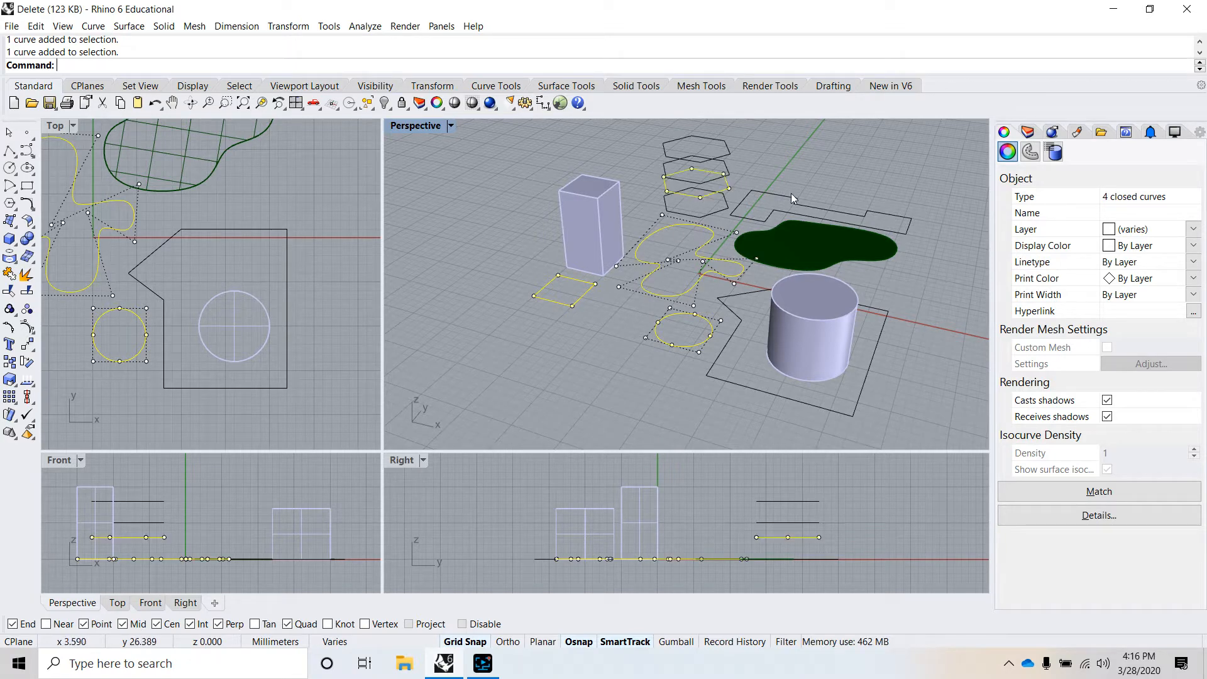
{"action": "left_click", "coordinate": [792, 196], "text": "shift"}
{"action": "left_click", "coordinate": [878, 340], "text": "shift"}
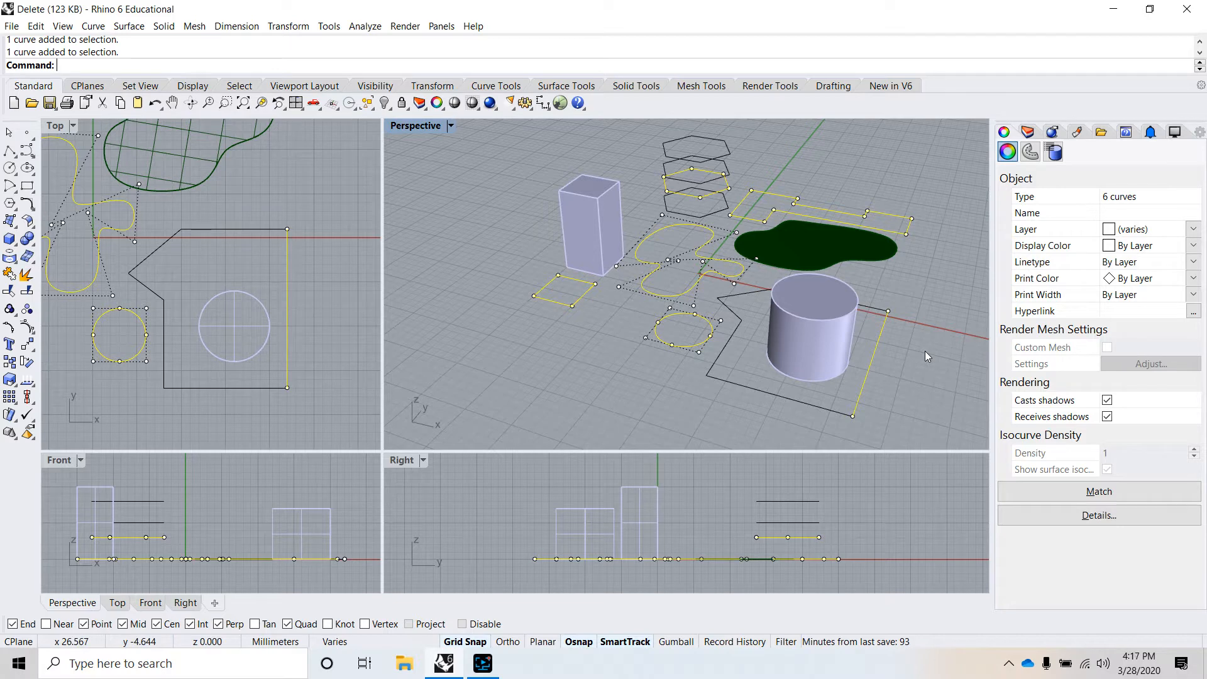
Remove the pointed outline's edge, the notched outline, the hexagon and the freeform curve from the selection, keeping the circle and square selected
{"action": "left_click", "coordinate": [882, 337], "text": "ctrl"}
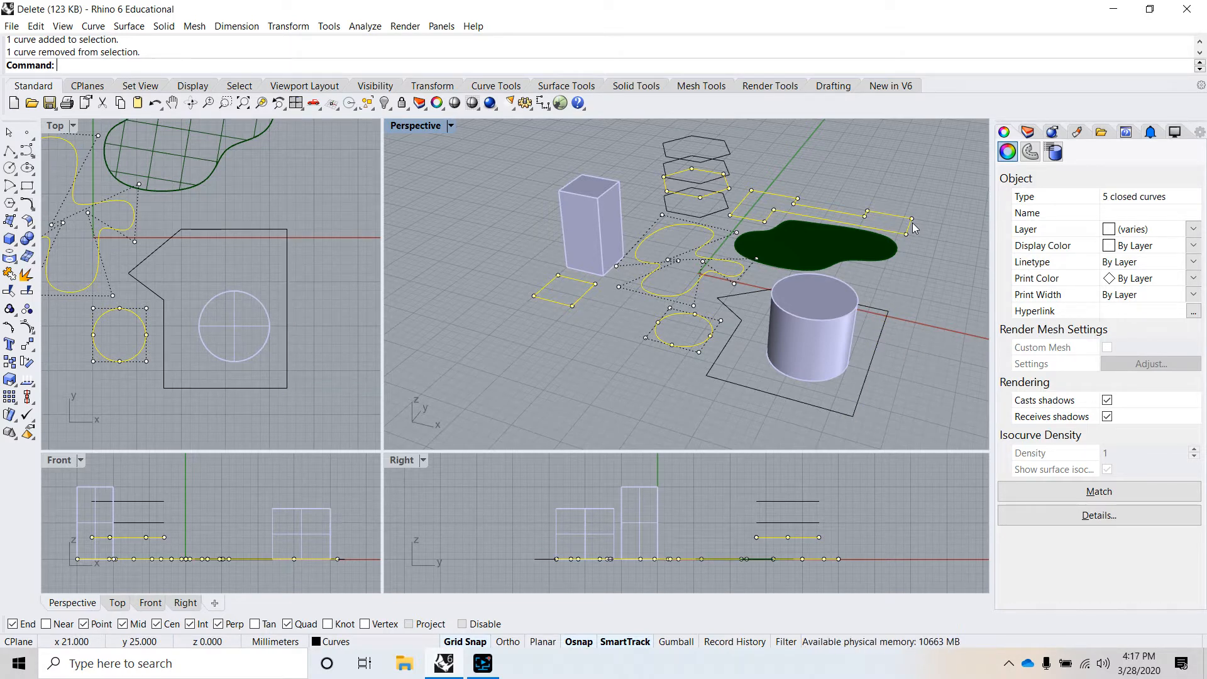
{"action": "left_click", "coordinate": [896, 215], "text": "ctrl"}
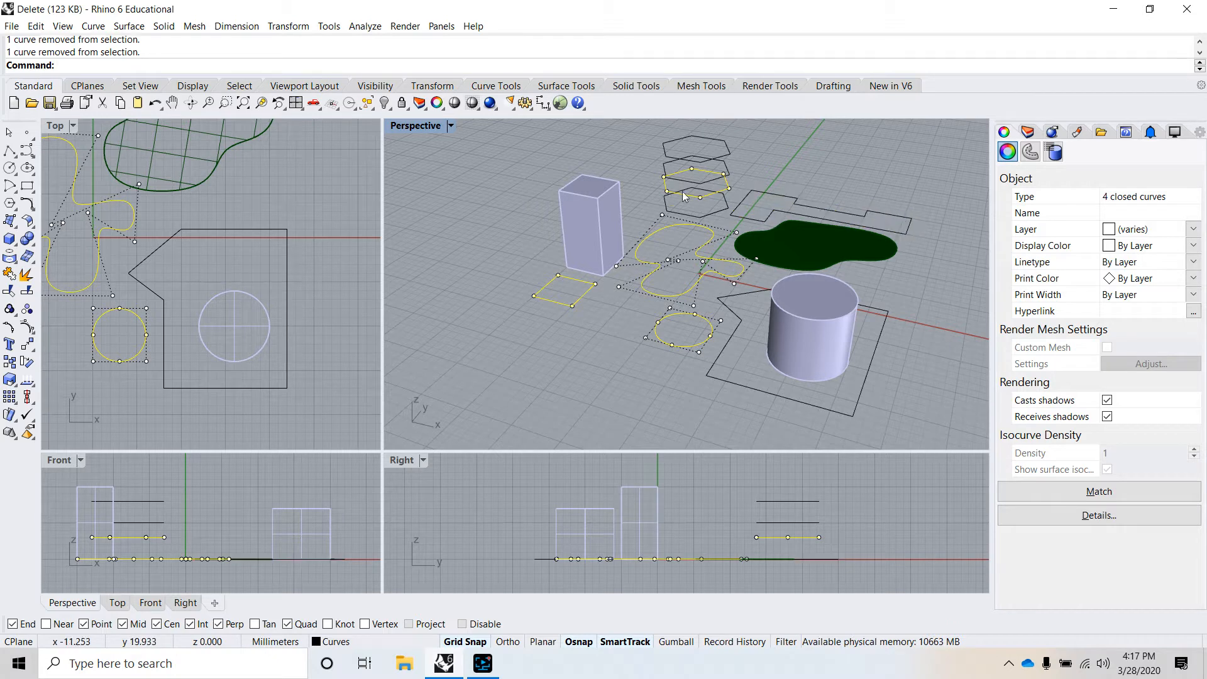
{"action": "left_click", "coordinate": [724, 192], "text": "ctrl"}
{"action": "left_click", "coordinate": [712, 241], "text": "ctrl"}
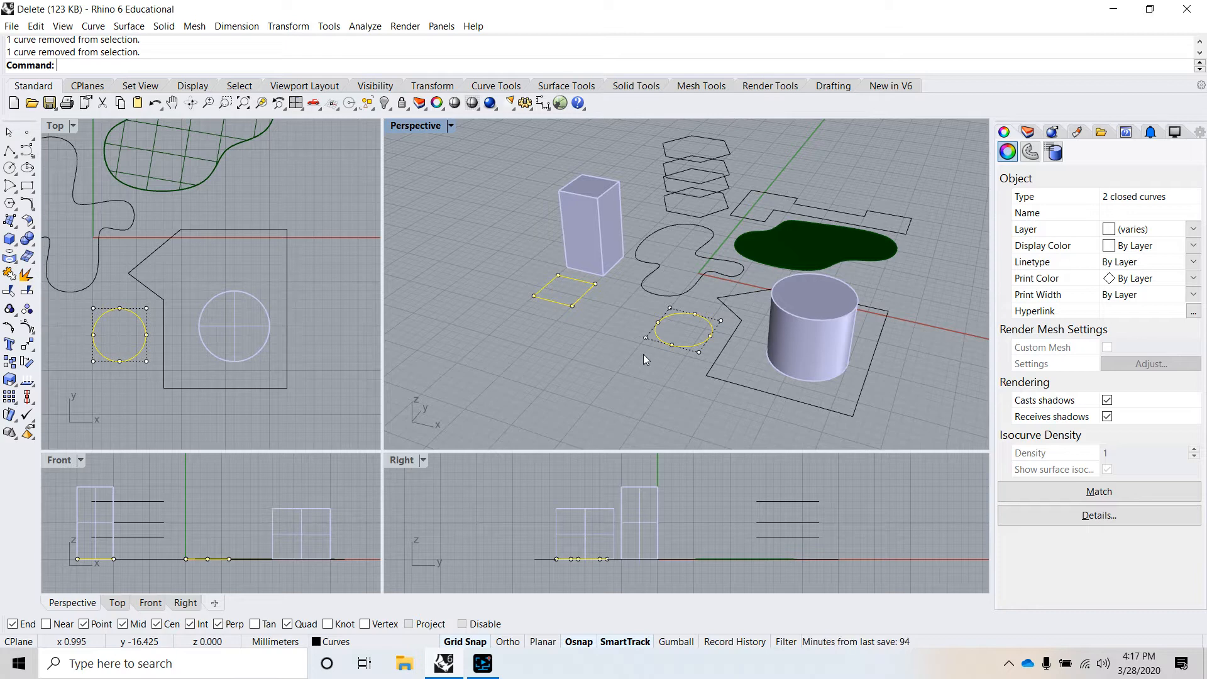
{"action": "key", "text": "ctrl"}
{"action": "type", "text": "Del"}
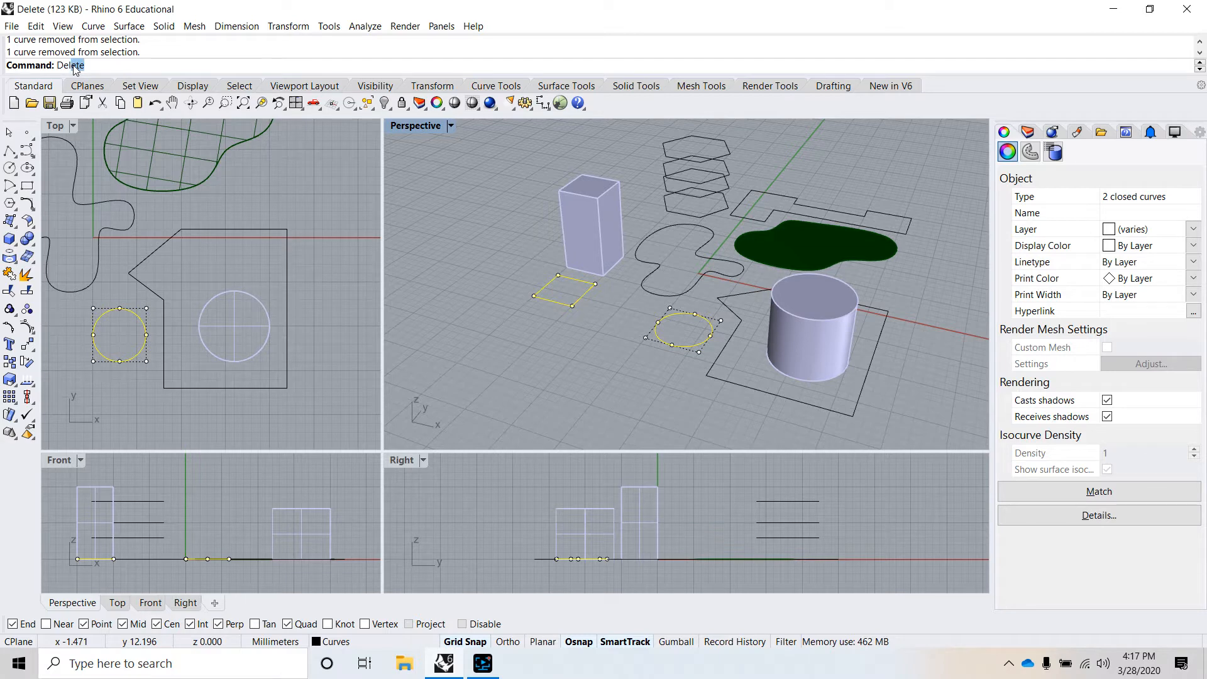
{"action": "key", "text": "Escape"}
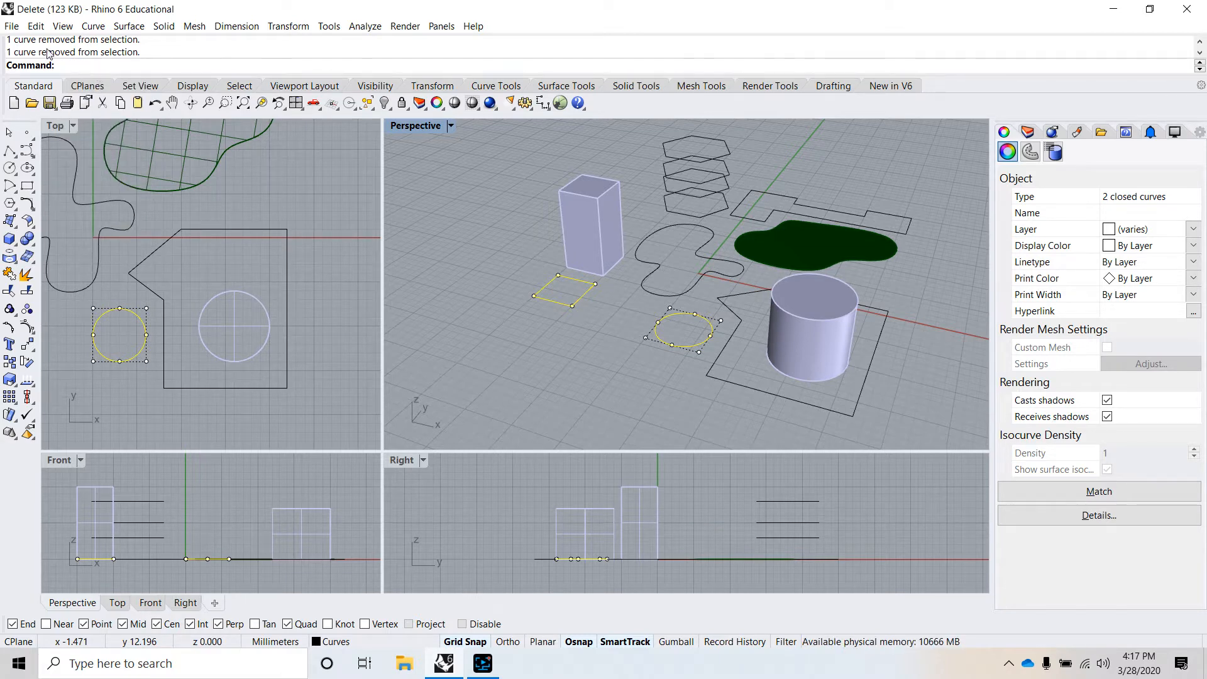
{"action": "left_click", "coordinate": [36, 26]}
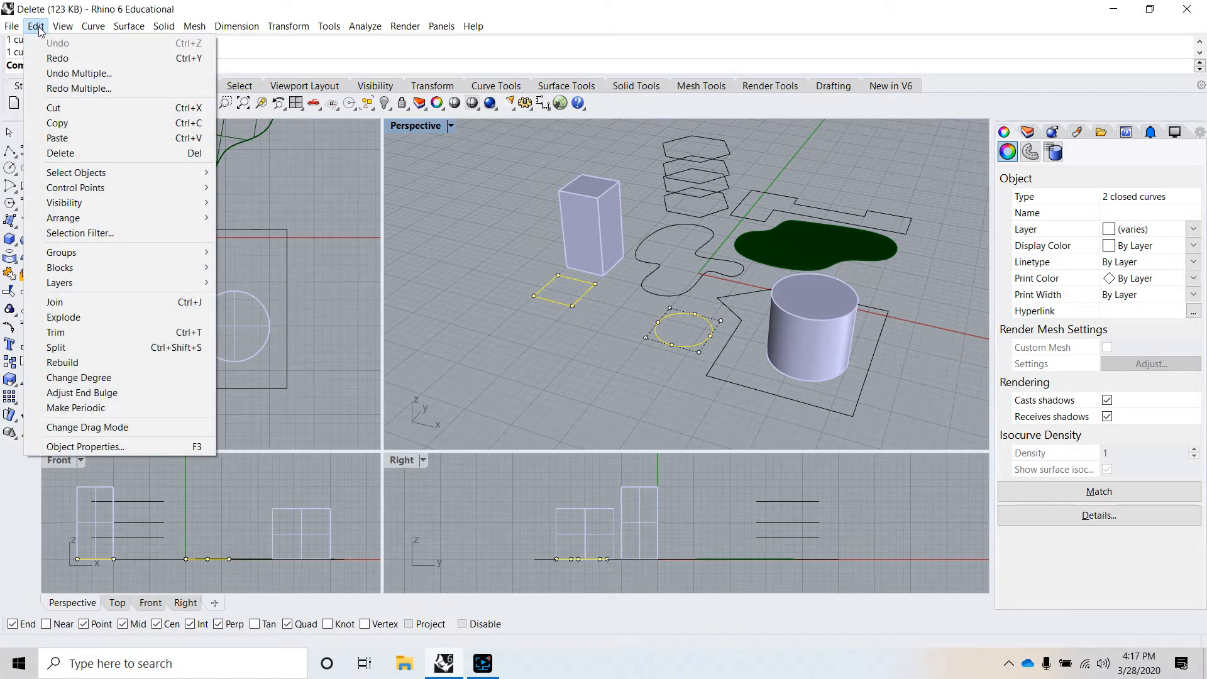
{"action": "left_click", "coordinate": [94, 155]}
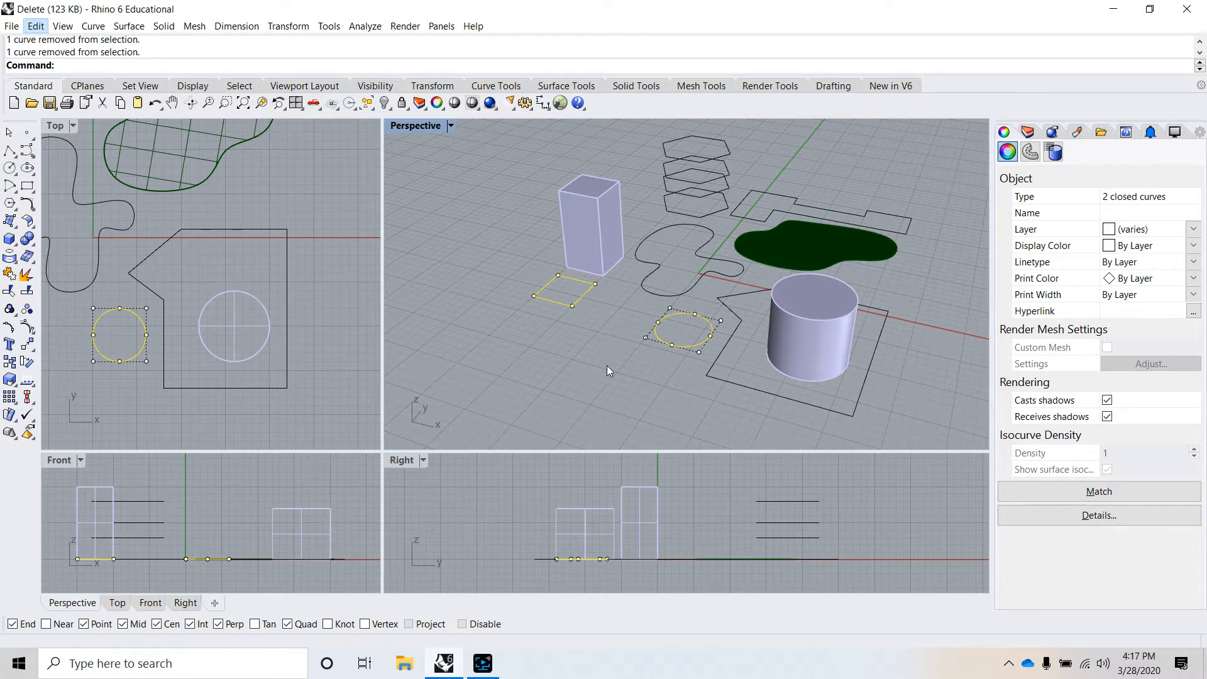
Delete the small circle and the square curve from the model
{"action": "left_click", "coordinate": [651, 342]}
{"action": "left_click", "coordinate": [654, 342]}
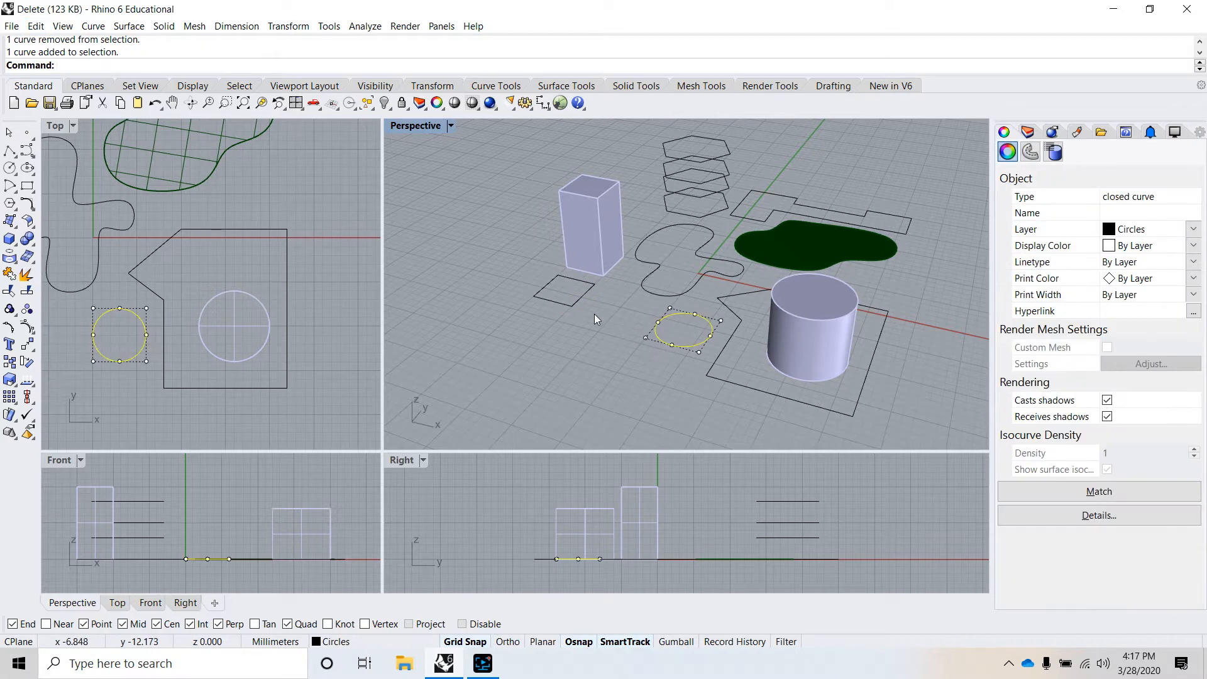
{"action": "key", "text": "Delete"}
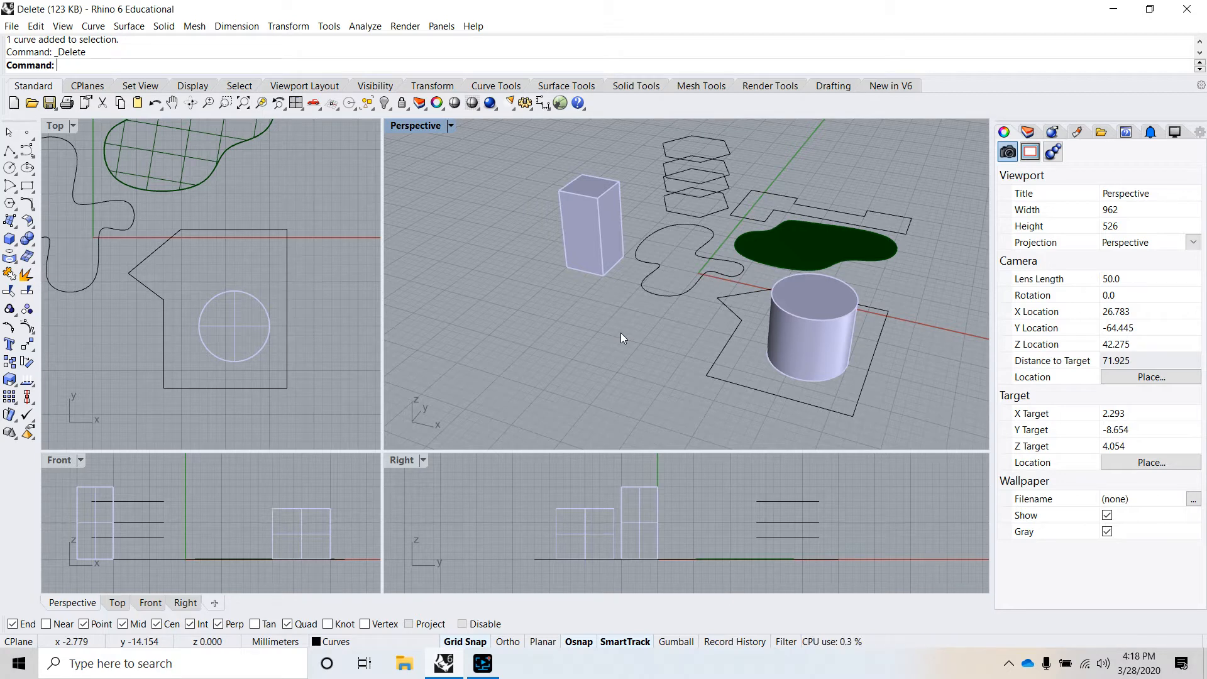
Examine the stacked hexagons from several angles in the Perspective view and from above in the Top view
{"action": "scroll", "coordinate": [621, 335], "scroll_direction": "down", "scroll_amount": 10}
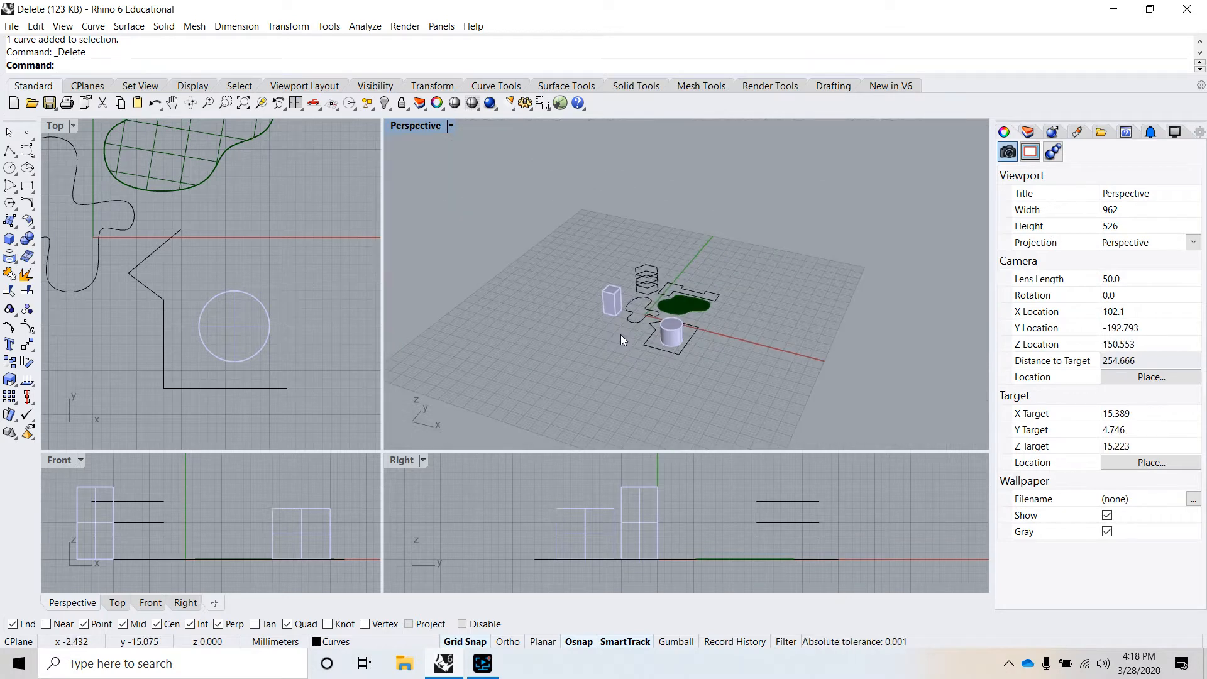
{"action": "scroll", "coordinate": [612, 303], "scroll_direction": "up", "scroll_amount": 8}
{"action": "right_click_drag", "start_coordinate": [612, 312], "coordinate": [816, 302]}
{"action": "scroll", "coordinate": [808, 315], "scroll_direction": "down", "scroll_amount": 8}
{"action": "scroll", "coordinate": [772, 344], "scroll_direction": "up", "scroll_amount": 14}
{"action": "right_click_drag", "start_coordinate": [770, 346], "coordinate": [504, 327]}
{"action": "scroll", "coordinate": [775, 319], "scroll_direction": "down", "scroll_amount": 14}
{"action": "scroll", "coordinate": [707, 305], "scroll_direction": "up", "scroll_amount": 18}
{"action": "scroll", "coordinate": [583, 305], "scroll_direction": "up", "scroll_amount": 4}
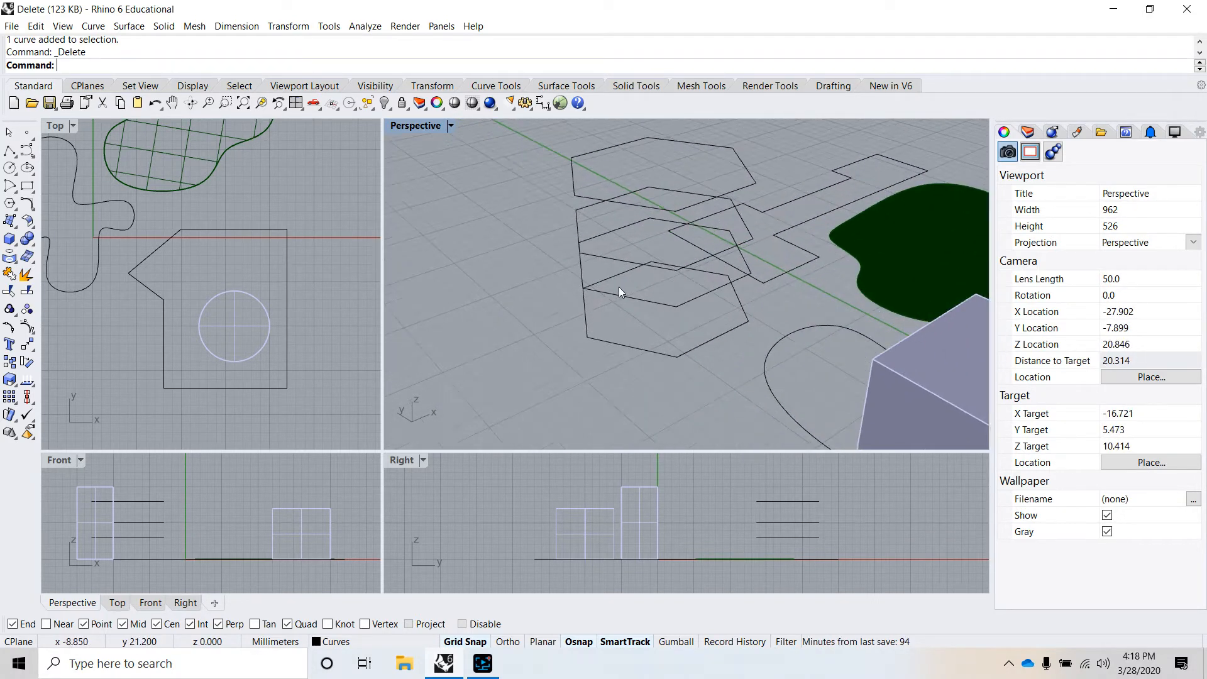
{"action": "right_click_drag", "start_coordinate": [618, 287], "coordinate": [648, 266]}
{"action": "scroll", "coordinate": [648, 266], "scroll_direction": "down", "scroll_amount": 2}
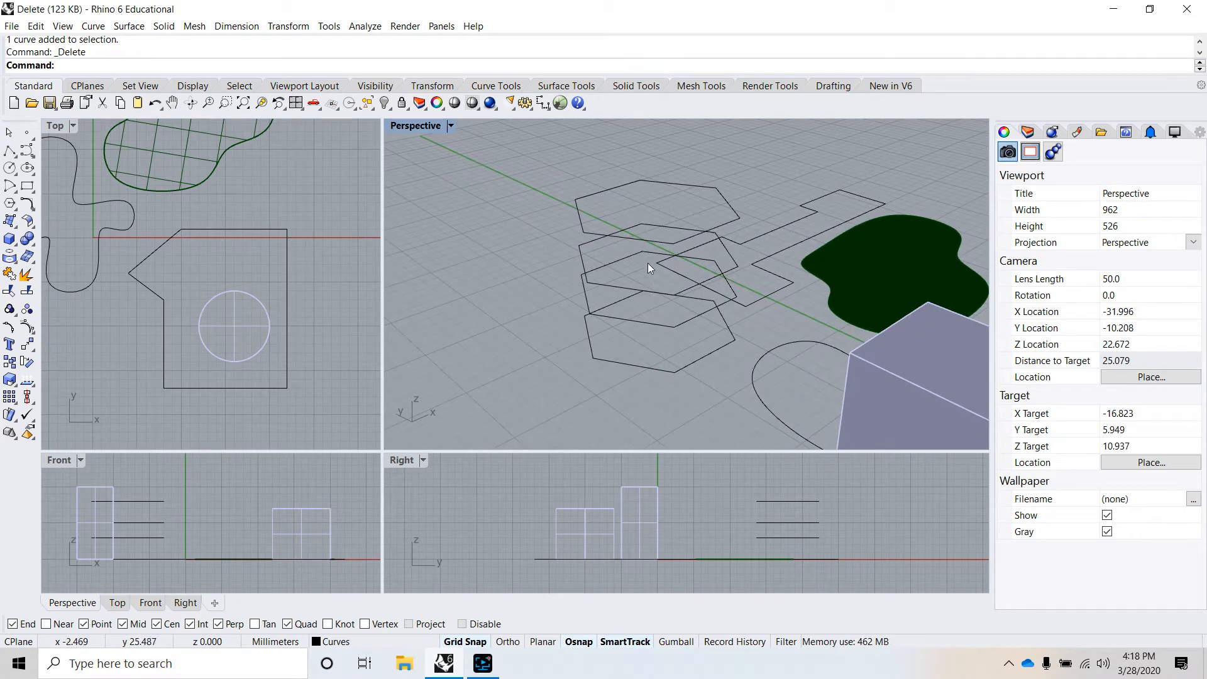
{"action": "scroll", "coordinate": [239, 280], "scroll_direction": "down", "scroll_amount": 6}
{"action": "scroll", "coordinate": [139, 228], "scroll_direction": "up", "scroll_amount": 4}
{"action": "scroll", "coordinate": [164, 245], "scroll_direction": "up", "scroll_amount": 8}
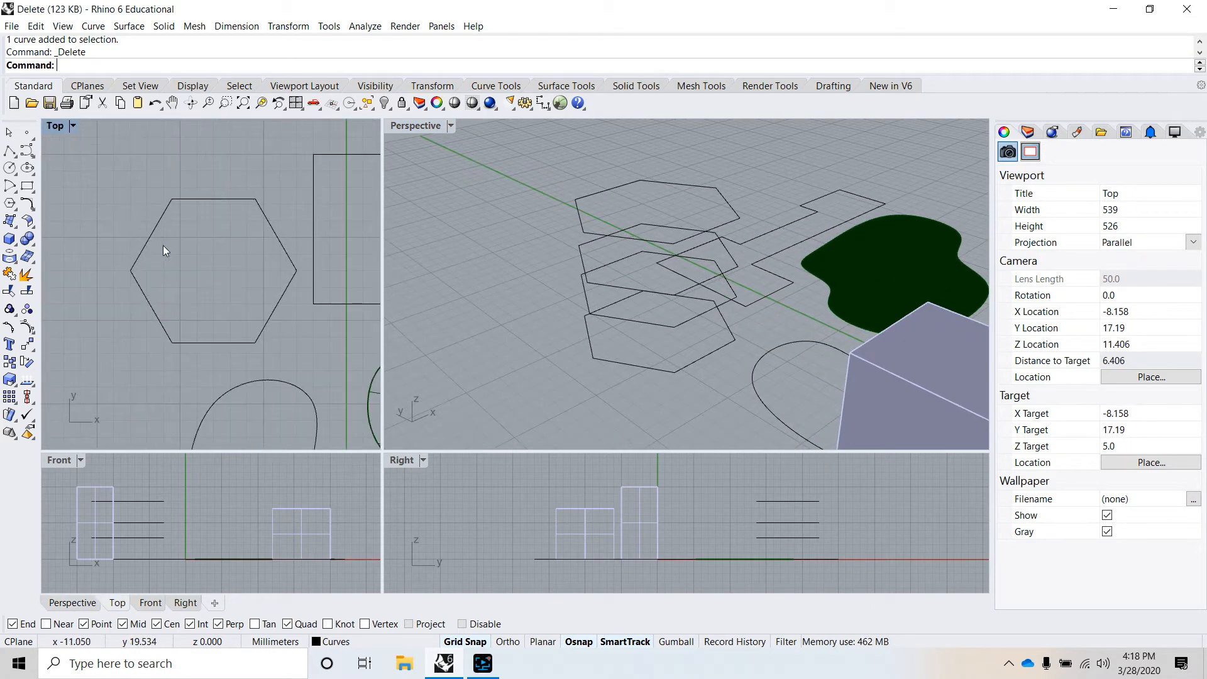
{"action": "scroll", "coordinate": [231, 252], "scroll_direction": "down", "scroll_amount": 7}
{"action": "scroll", "coordinate": [259, 249], "scroll_direction": "up", "scroll_amount": 3}
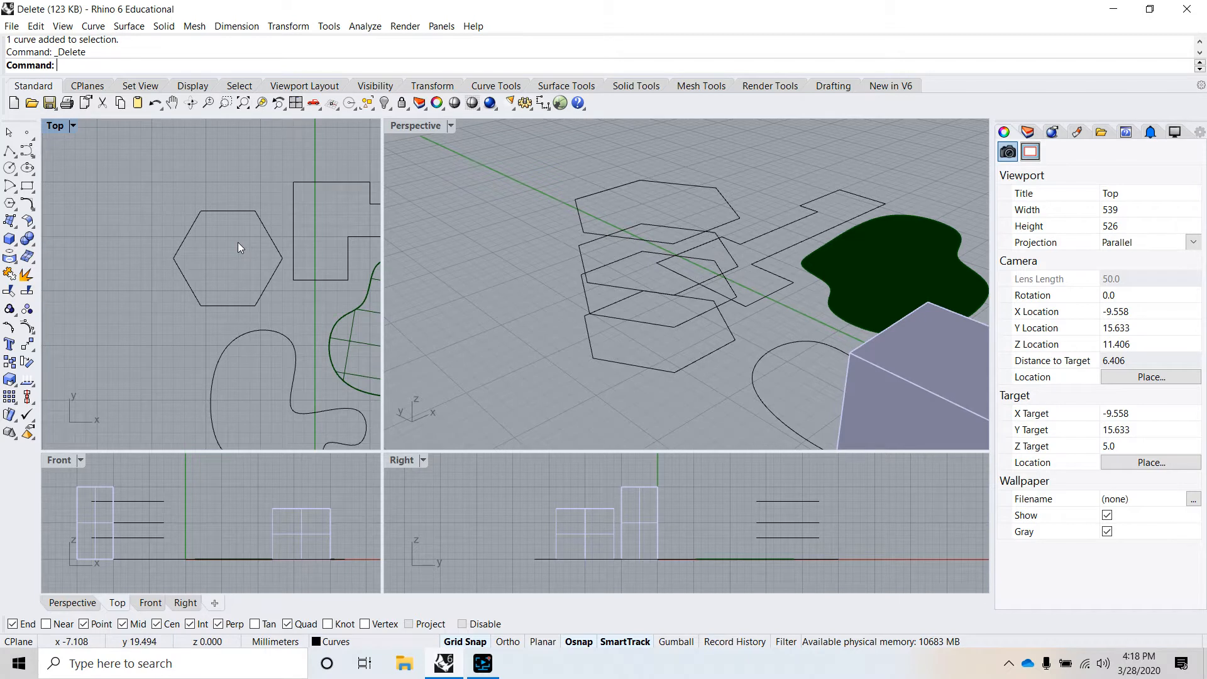
Pick the topmost hexagon among the overlapping curves in the Top view and delete it
{"action": "left_click", "coordinate": [236, 209]}
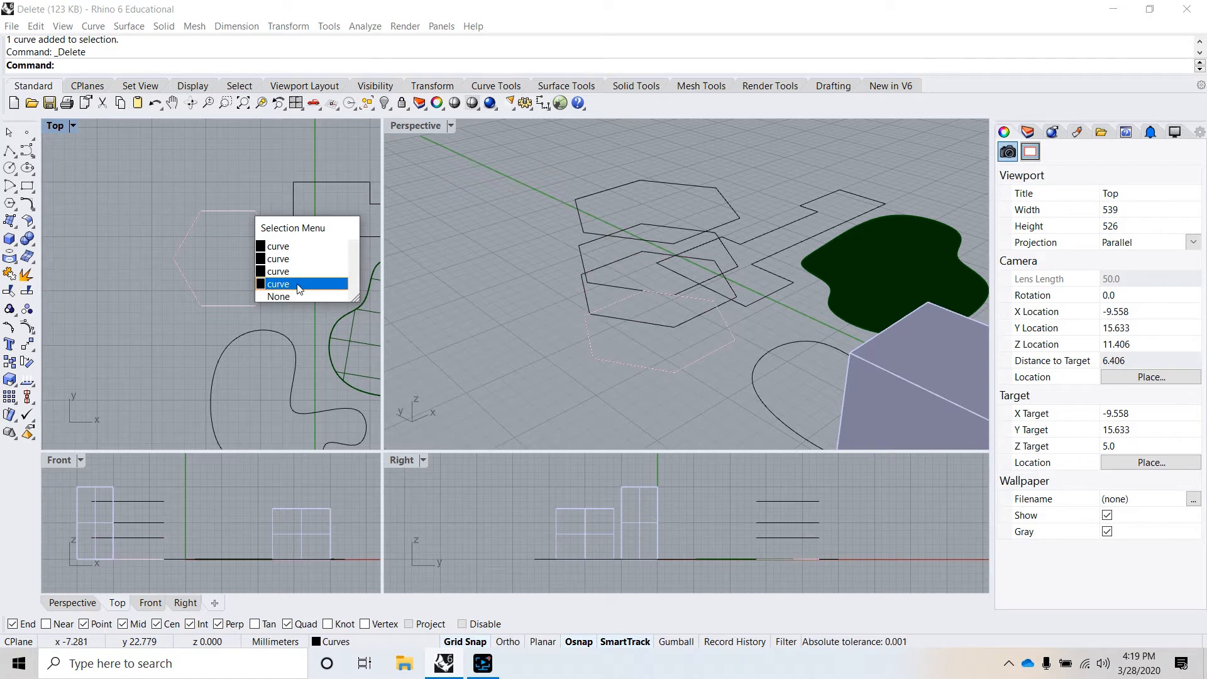
{"action": "left_click", "coordinate": [296, 251]}
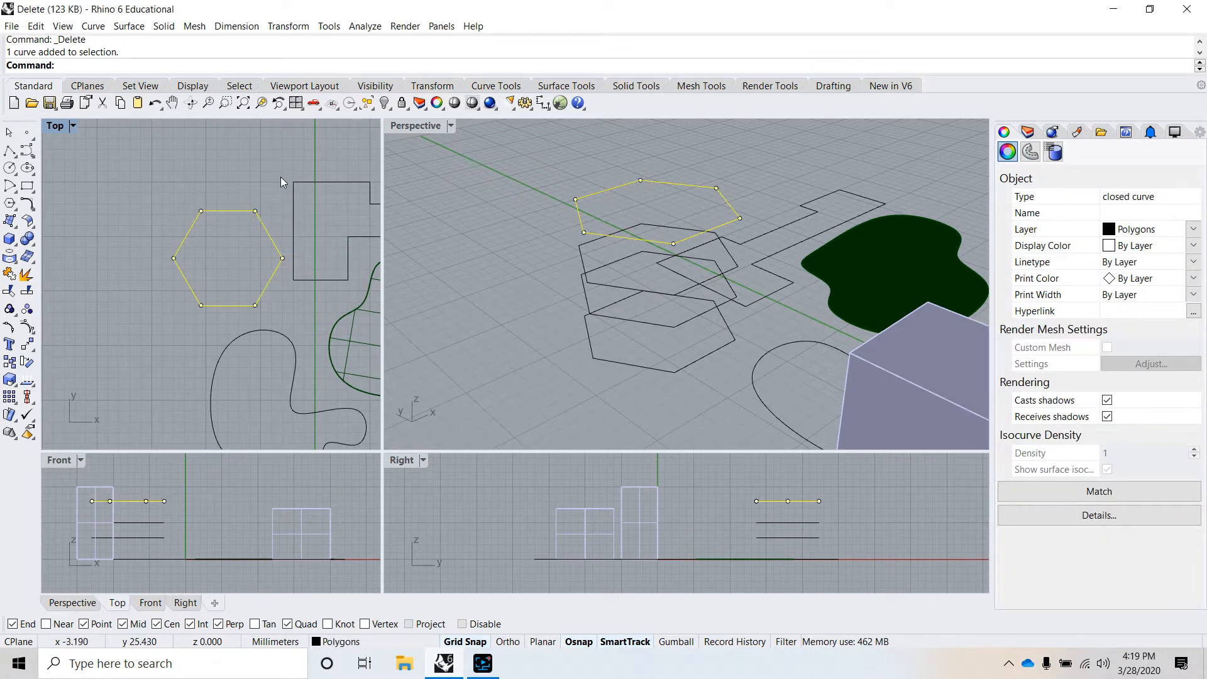
{"action": "key", "text": "Delete"}
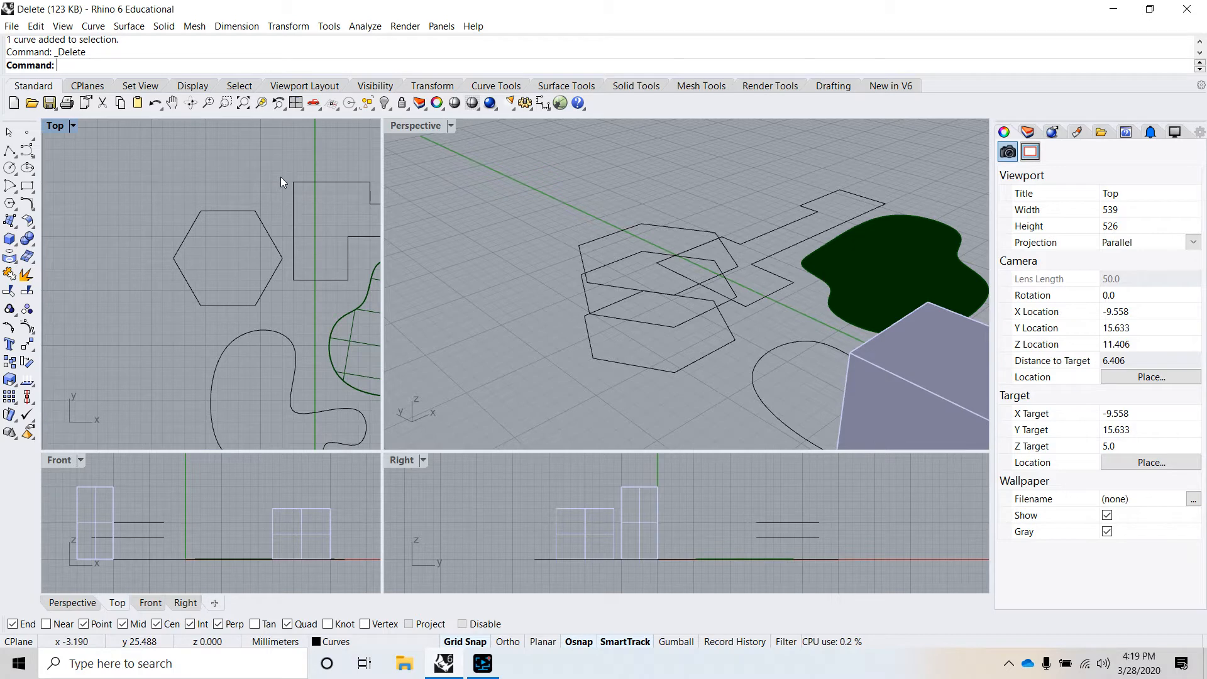
Delete the green surface and the notched outline together, using a crossing selection in the Top view
{"action": "scroll", "coordinate": [284, 198], "scroll_direction": "down", "scroll_amount": 5}
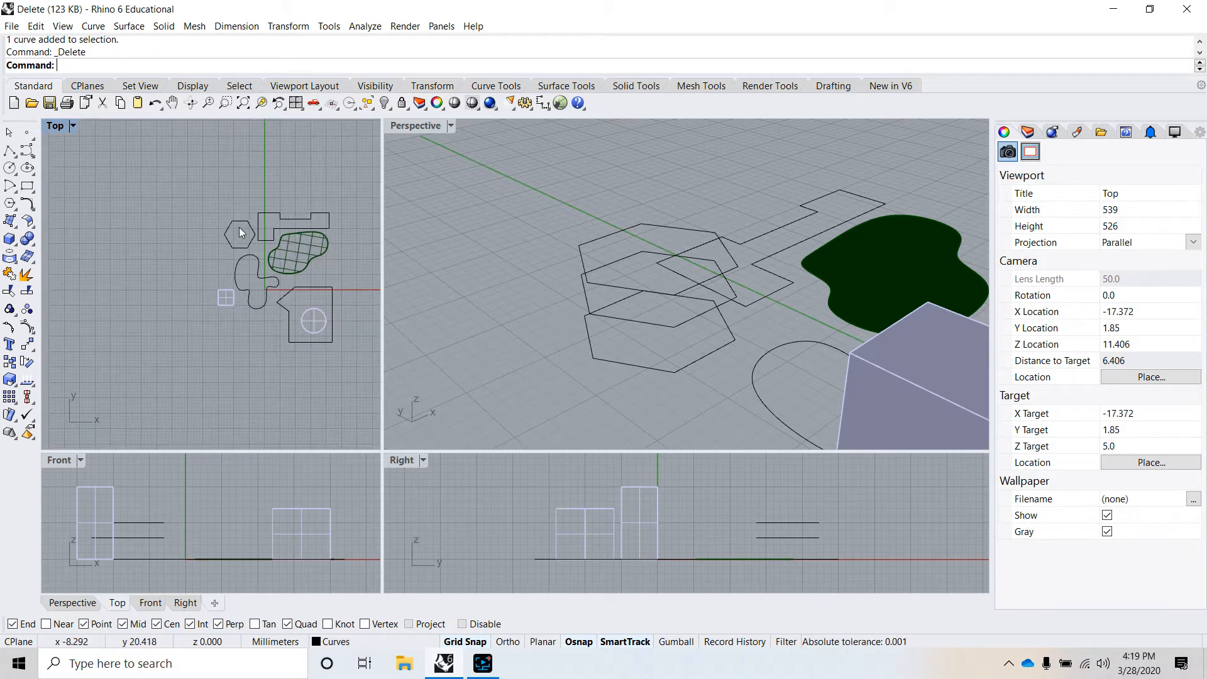
{"action": "scroll", "coordinate": [291, 225], "scroll_direction": "down", "scroll_amount": 4}
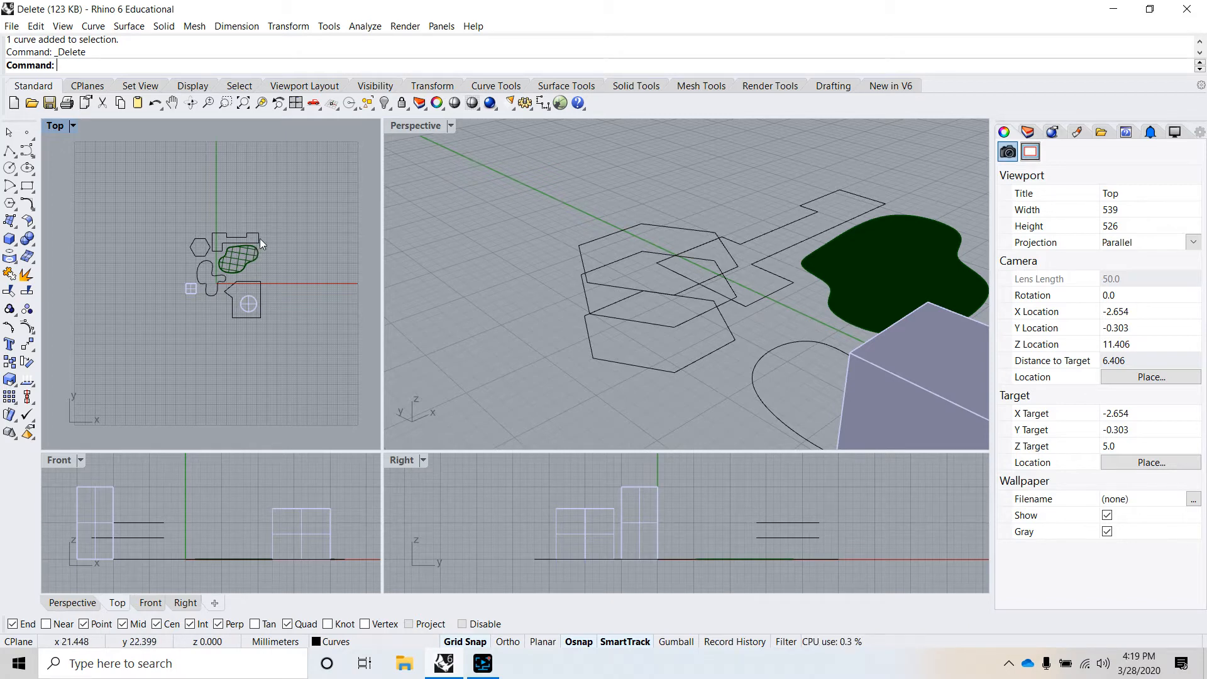
{"action": "scroll", "coordinate": [250, 239], "scroll_direction": "up", "scroll_amount": 5}
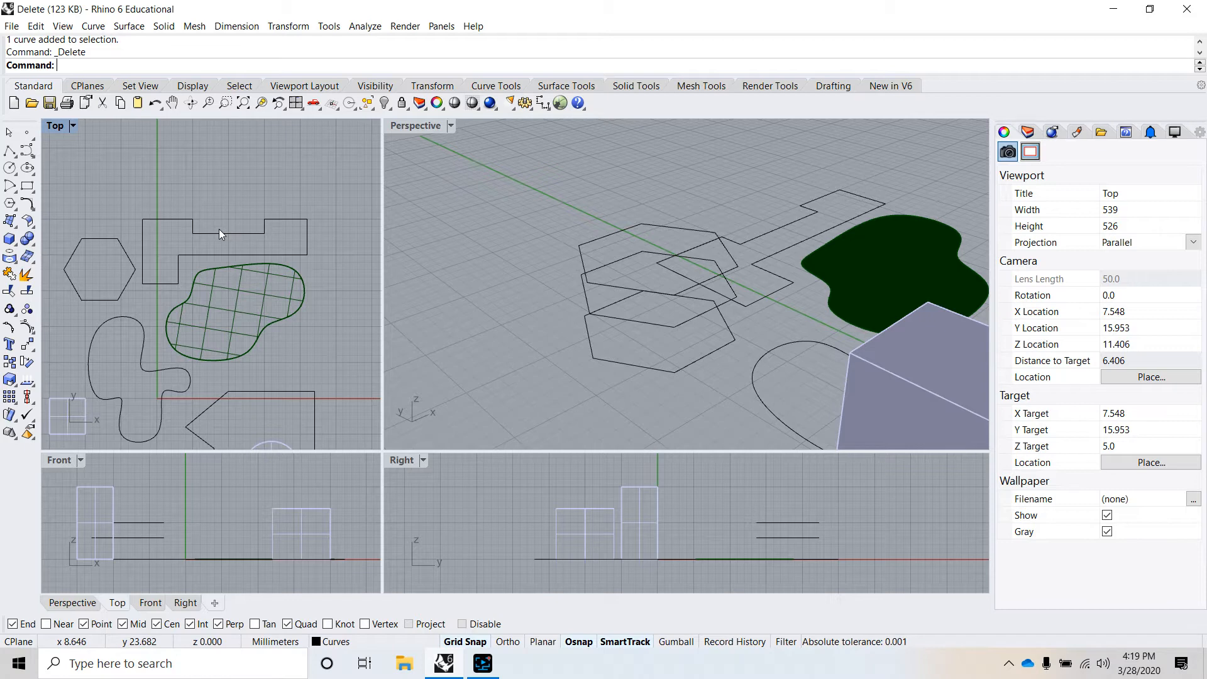
{"action": "left_click_drag", "start_coordinate": [323, 365], "coordinate": [249, 299]}
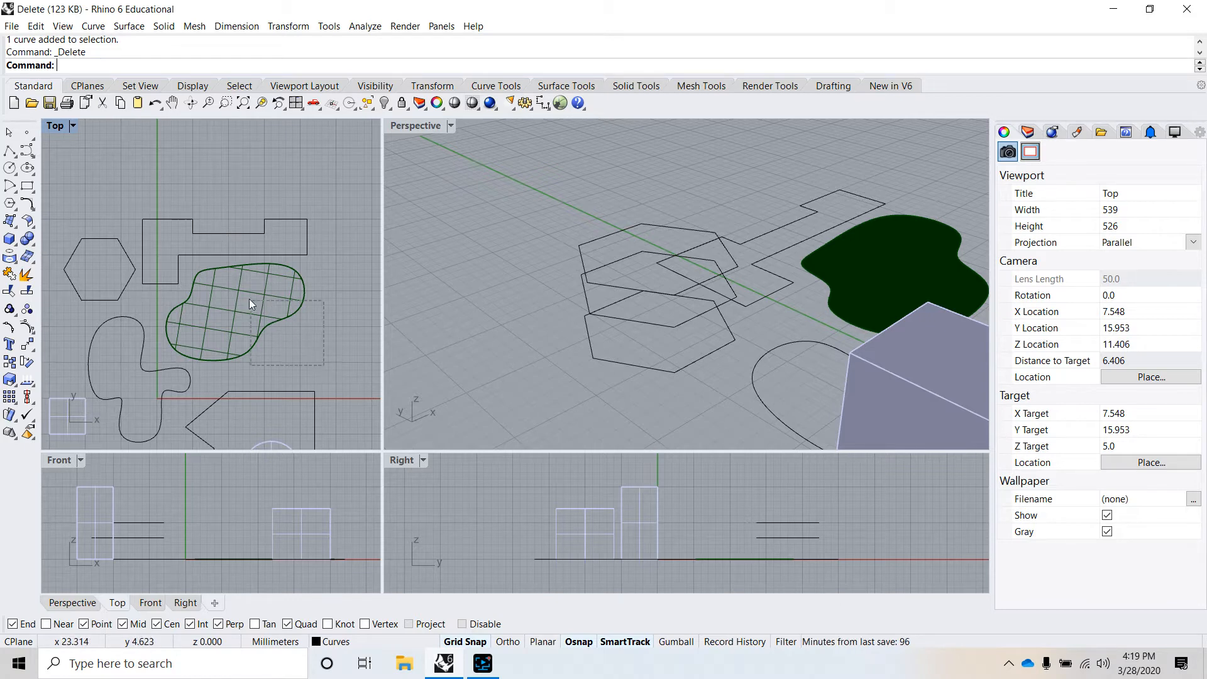
{"action": "left_click_drag", "start_coordinate": [213, 255], "coordinate": [204, 245]}
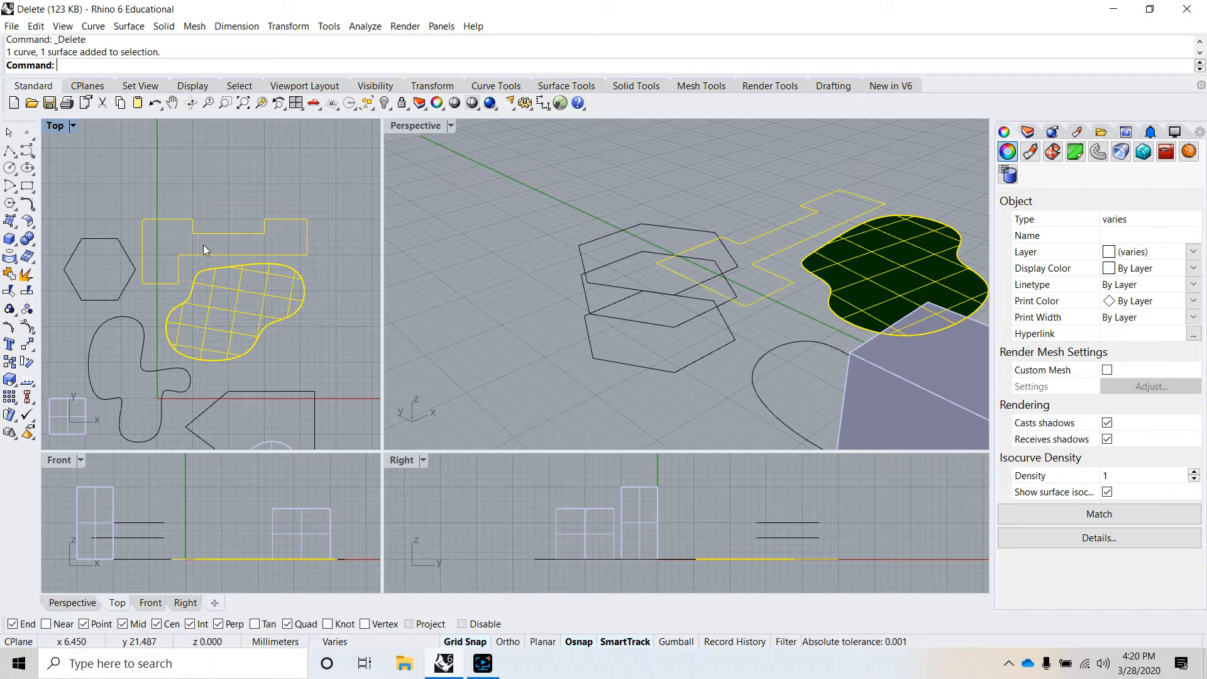
{"action": "key", "text": "Delete"}
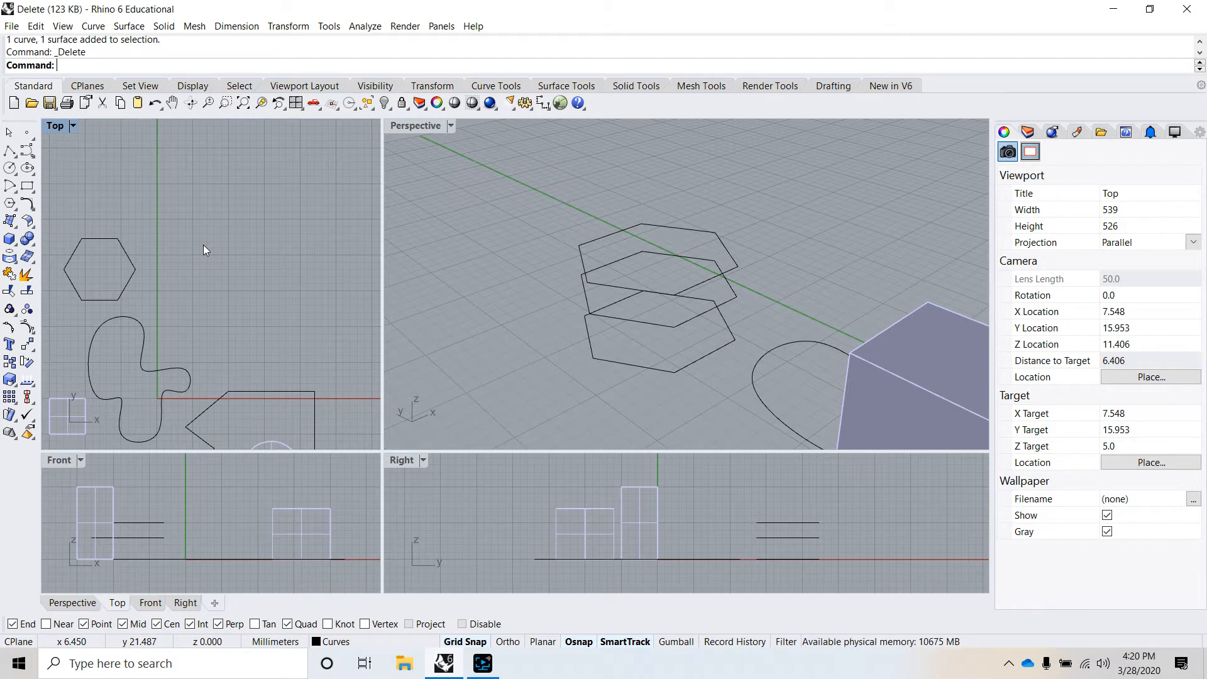
Delete the arrow-shaped outline by window-selecting it with the cylinder in the Top view and removing the cylinder from the selection
{"action": "scroll", "coordinate": [241, 214], "scroll_direction": "down", "scroll_amount": 12}
{"action": "scroll", "coordinate": [243, 279], "scroll_direction": "up", "scroll_amount": 14}
{"action": "right_click_drag", "start_coordinate": [299, 286], "coordinate": [288, 270]}
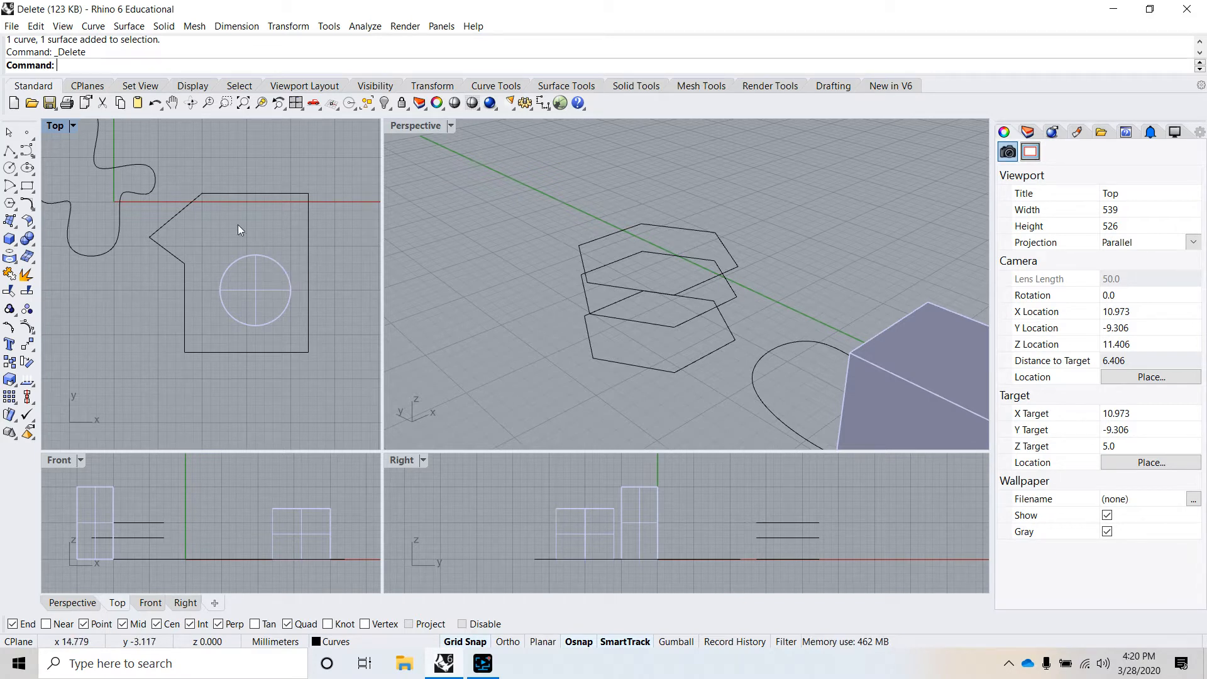
{"action": "left_click_drag", "start_coordinate": [129, 134], "coordinate": [351, 395]}
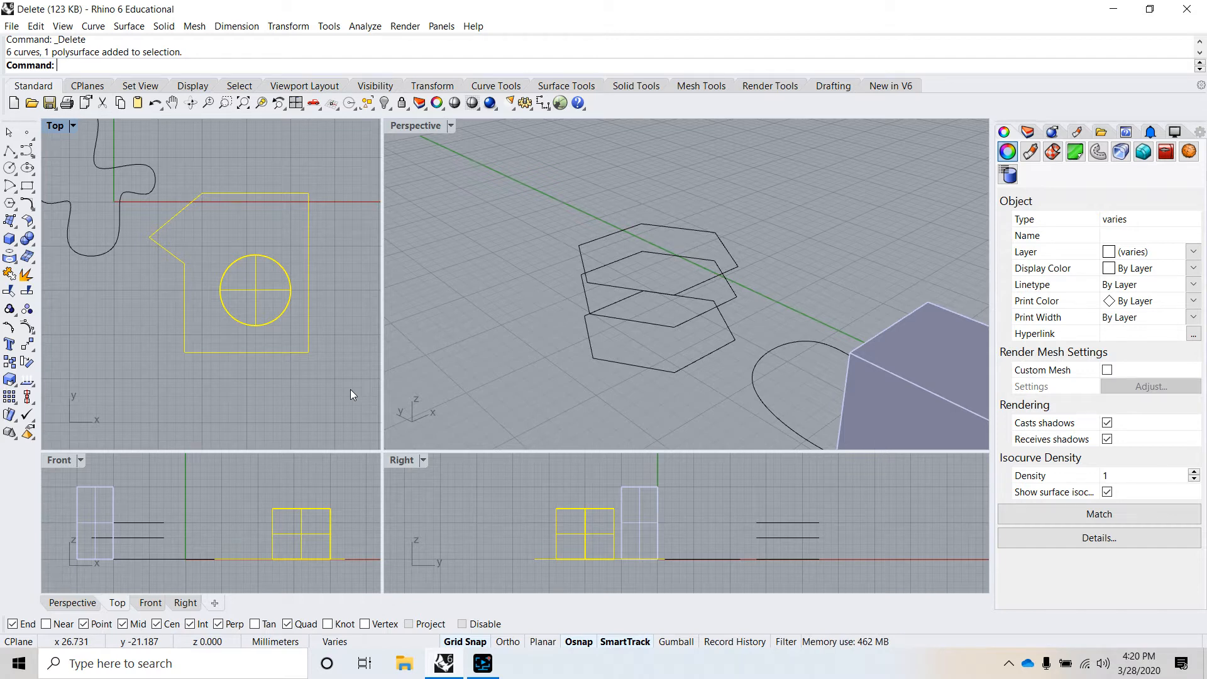
{"action": "scroll", "coordinate": [553, 290], "scroll_direction": "down", "scroll_amount": 12}
{"action": "scroll", "coordinate": [723, 279], "scroll_direction": "up", "scroll_amount": 8}
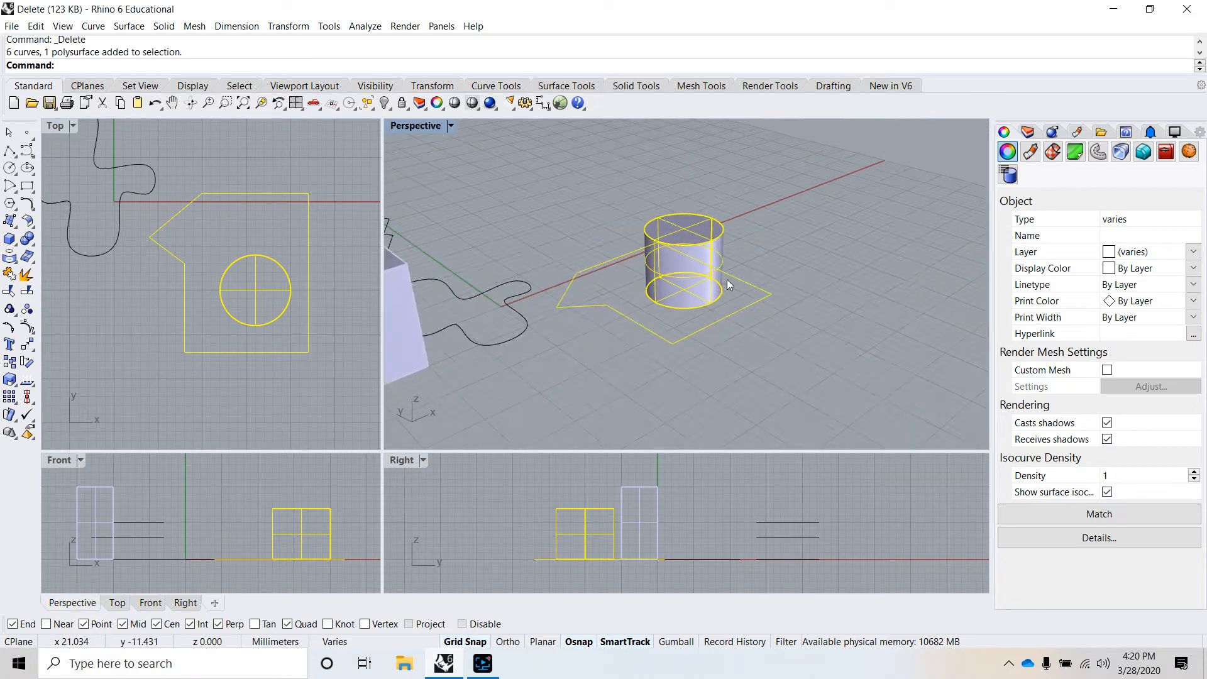
{"action": "scroll", "coordinate": [727, 279], "scroll_direction": "up", "scroll_amount": 5}
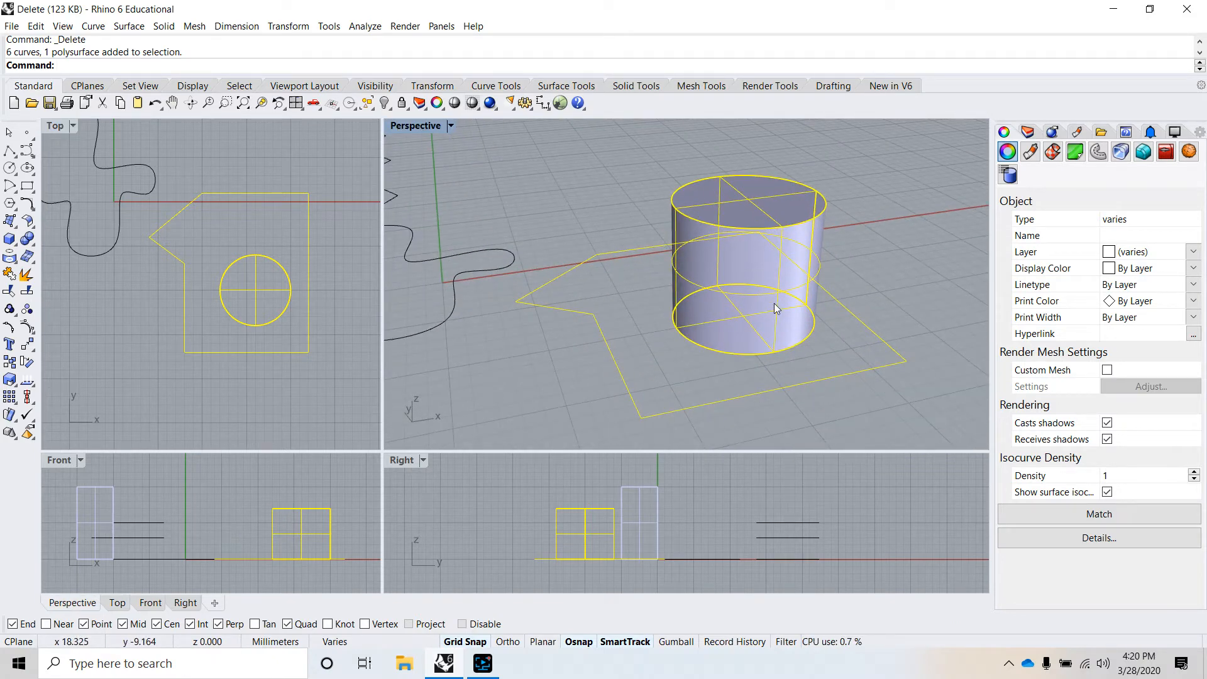
{"action": "left_click", "coordinate": [776, 306], "text": "ctrl"}
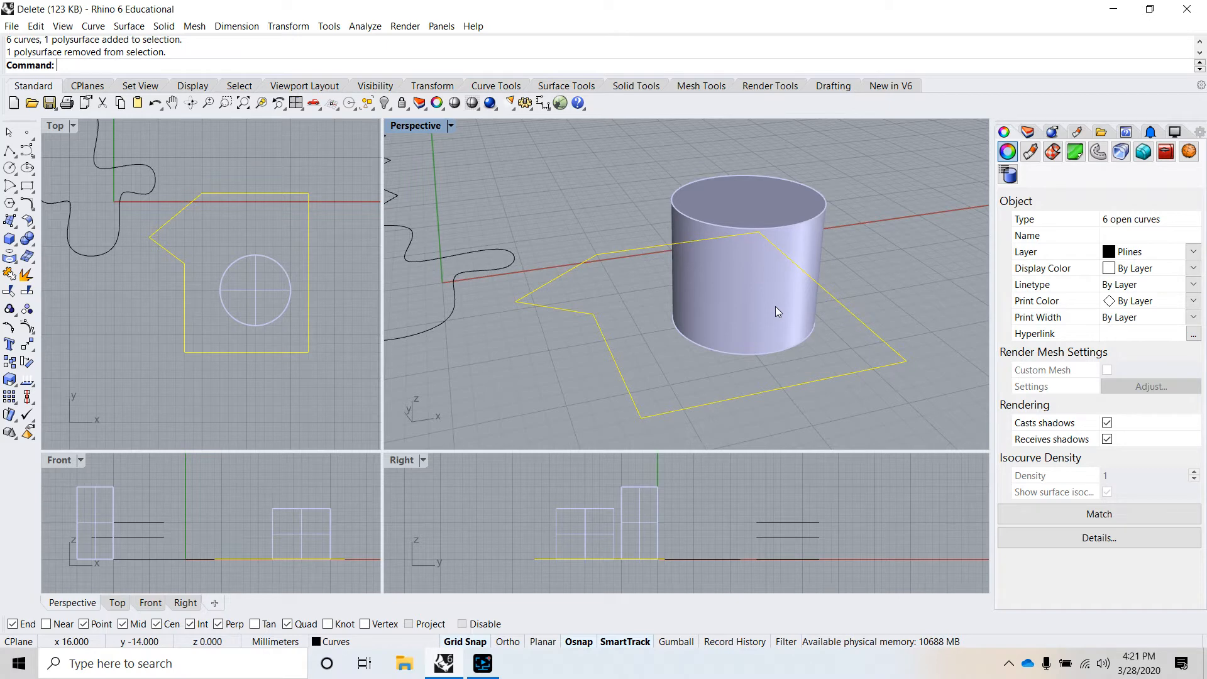
{"action": "scroll", "coordinate": [775, 307], "scroll_direction": "down", "scroll_amount": 5}
{"action": "scroll", "coordinate": [783, 293], "scroll_direction": "up", "scroll_amount": 7}
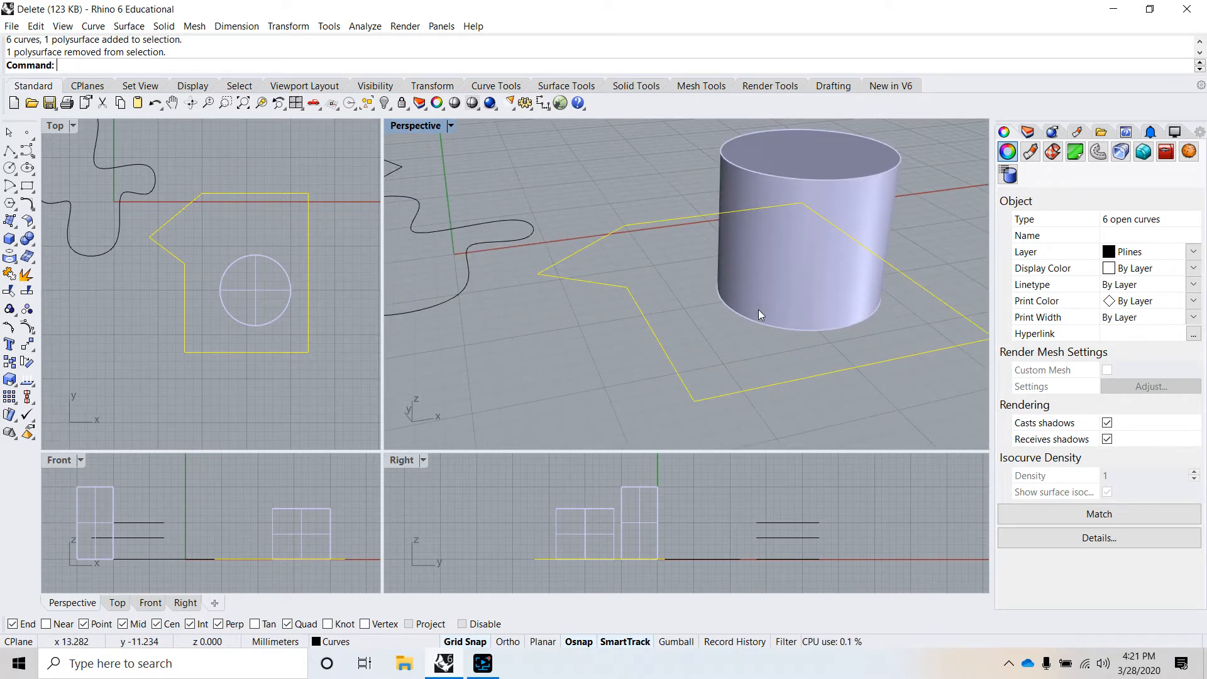
{"action": "key", "text": "Delete"}
Examine the box, cylinder, freeform curve and stacked hexagons from several angles in the Perspective view
{"action": "scroll", "coordinate": [806, 322], "scroll_direction": "down", "scroll_amount": 5}
{"action": "right_click_drag", "start_coordinate": [806, 322], "coordinate": [553, 321]}
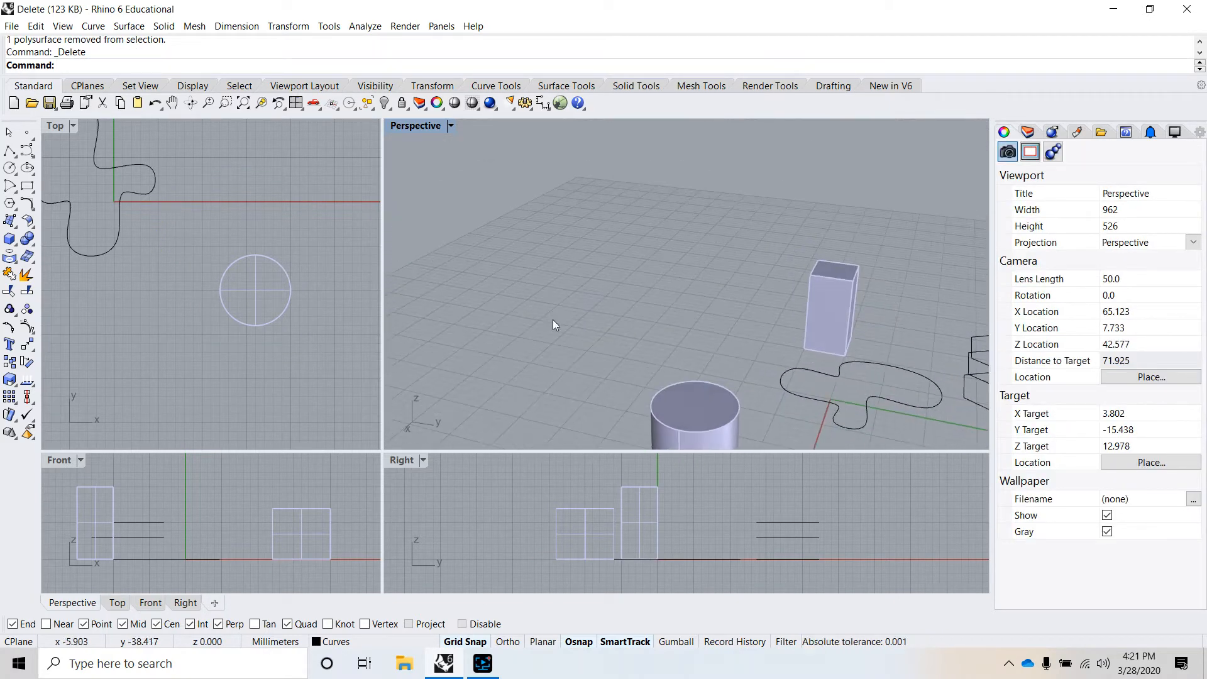
{"action": "scroll", "coordinate": [554, 322], "scroll_direction": "down", "scroll_amount": 9}
{"action": "scroll", "coordinate": [685, 334], "scroll_direction": "up", "scroll_amount": 5}
{"action": "right_click_drag", "start_coordinate": [685, 337], "coordinate": [665, 319]}
{"action": "scroll", "coordinate": [665, 320], "scroll_direction": "up", "scroll_amount": 8}
{"action": "scroll", "coordinate": [664, 320], "scroll_direction": "down", "scroll_amount": 10}
{"action": "scroll", "coordinate": [672, 338], "scroll_direction": "up", "scroll_amount": 8}
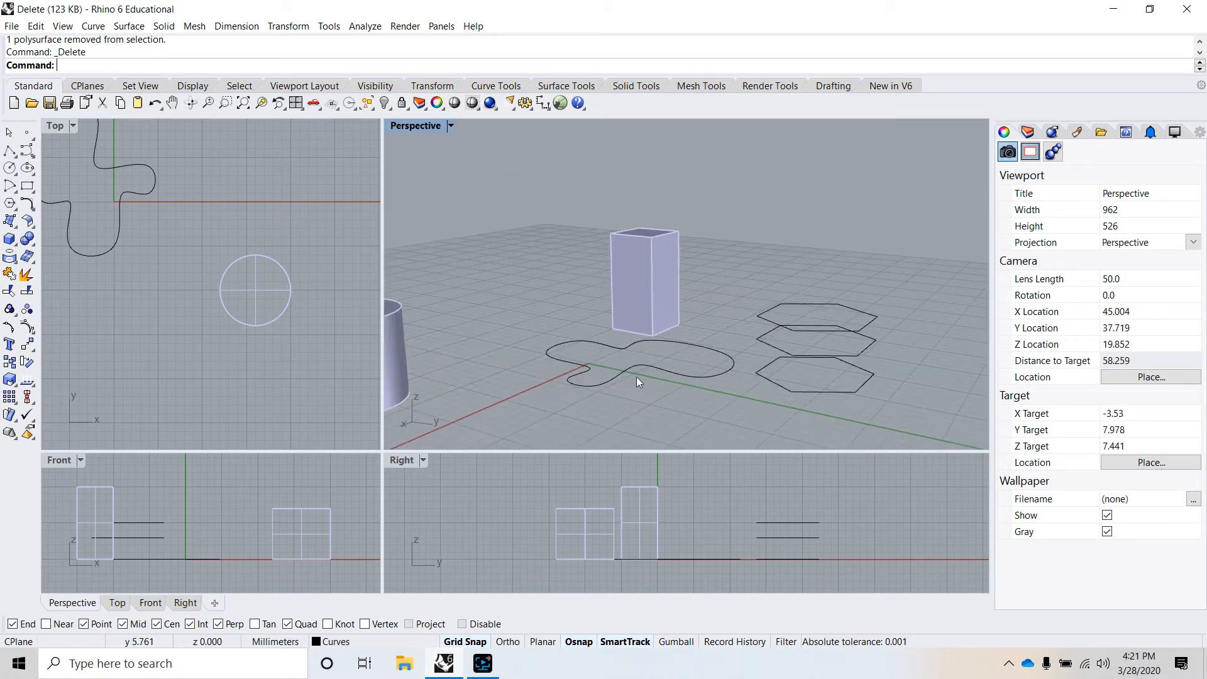
{"action": "right_click_drag", "start_coordinate": [637, 378], "coordinate": [624, 367]}
{"action": "scroll", "coordinate": [718, 344], "scroll_direction": "down", "scroll_amount": 10}
{"action": "scroll", "coordinate": [720, 346], "scroll_direction": "up", "scroll_amount": 8}
{"action": "right_click_drag", "start_coordinate": [661, 324], "coordinate": [665, 341]}
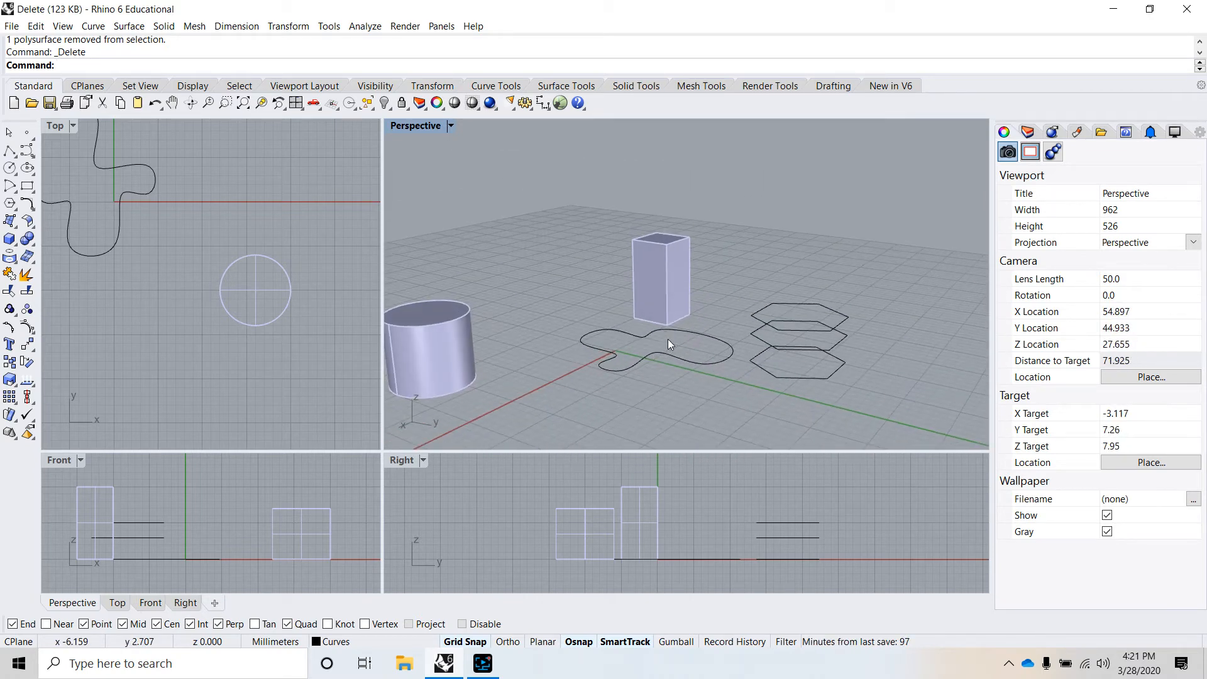
Select the box, the freeform curve and the middle hexagon together in the Perspective view and delete them
{"action": "scroll", "coordinate": [668, 339], "scroll_direction": "up", "scroll_amount": 4}
{"action": "left_click", "coordinate": [670, 295]}
{"action": "left_click", "coordinate": [750, 362], "text": "shift"}
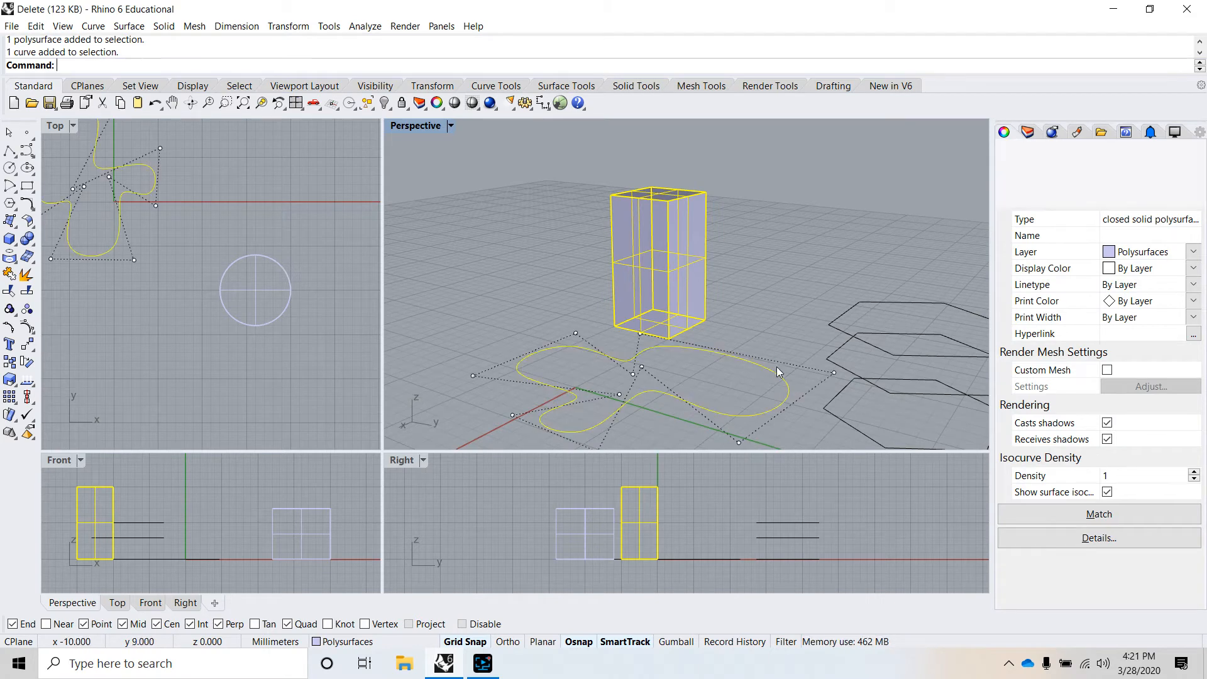
{"action": "scroll", "coordinate": [805, 368], "scroll_direction": "down", "scroll_amount": 10}
{"action": "scroll", "coordinate": [807, 369], "scroll_direction": "up", "scroll_amount": 9}
{"action": "left_click", "coordinate": [763, 376], "text": "shift"}
{"action": "scroll", "coordinate": [764, 375], "scroll_direction": "down", "scroll_amount": 5}
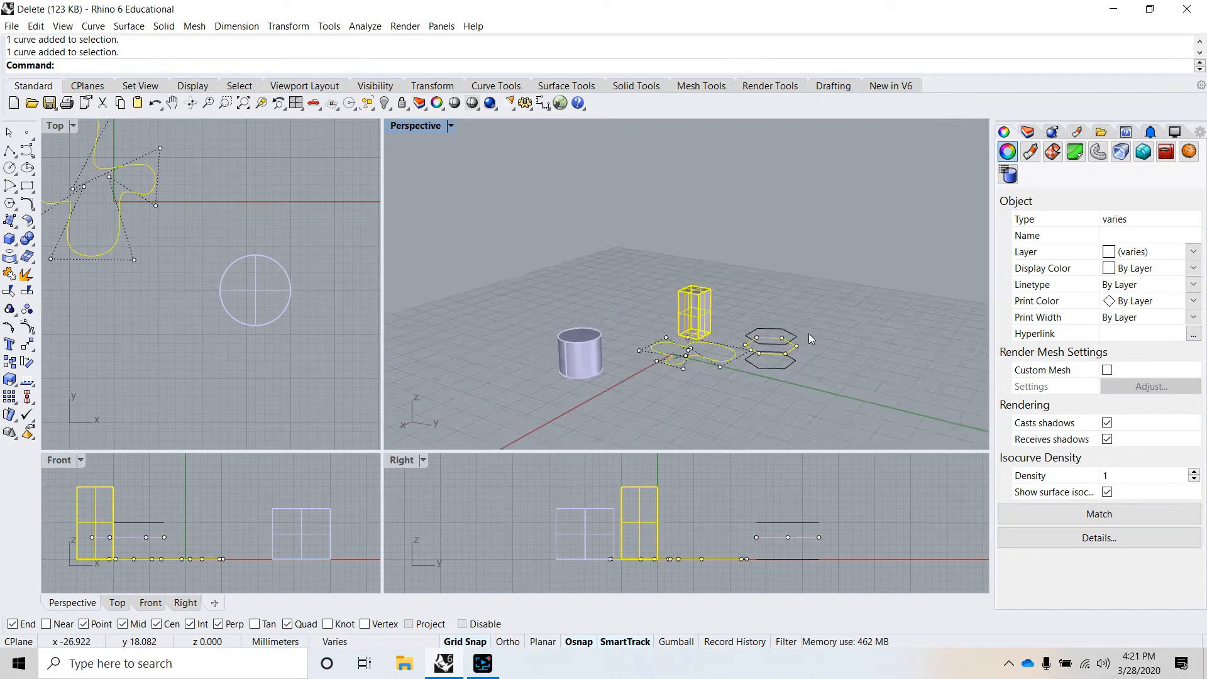
{"action": "scroll", "coordinate": [810, 350], "scroll_direction": "up", "scroll_amount": 3}
{"action": "scroll", "coordinate": [882, 292], "scroll_direction": "down", "scroll_amount": 4}
{"action": "scroll", "coordinate": [715, 375], "scroll_direction": "up", "scroll_amount": 6}
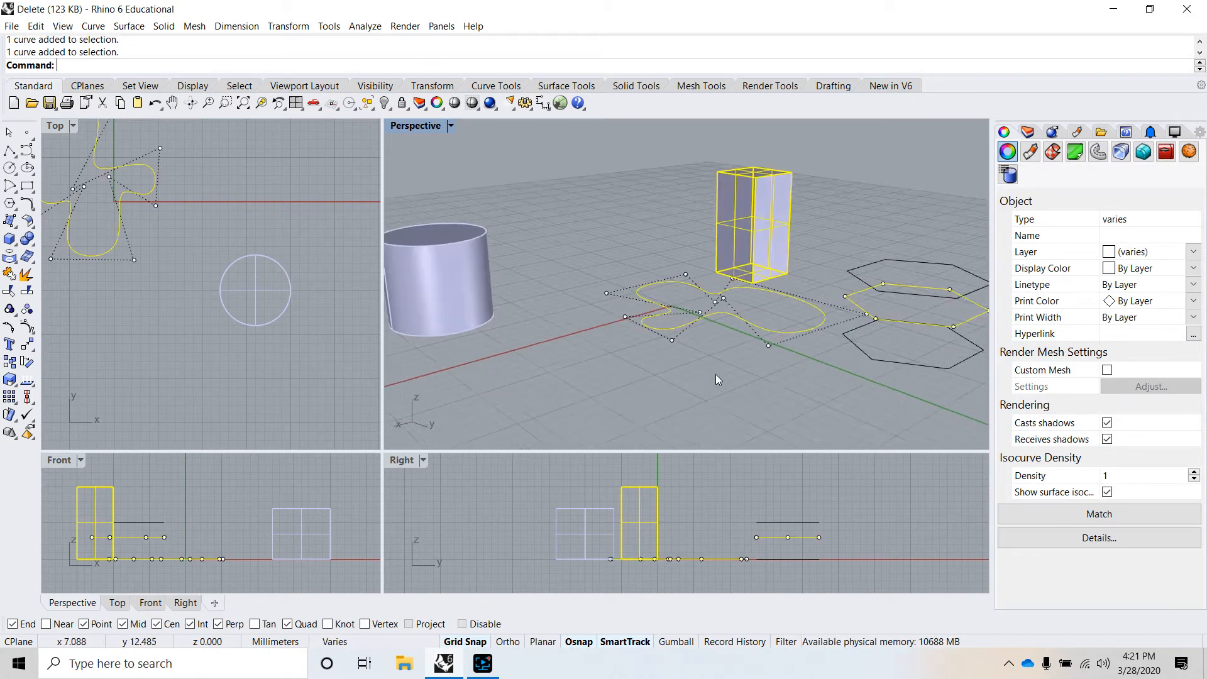
{"action": "scroll", "coordinate": [831, 334], "scroll_direction": "down", "scroll_amount": 5}
{"action": "scroll", "coordinate": [833, 337], "scroll_direction": "up", "scroll_amount": 3}
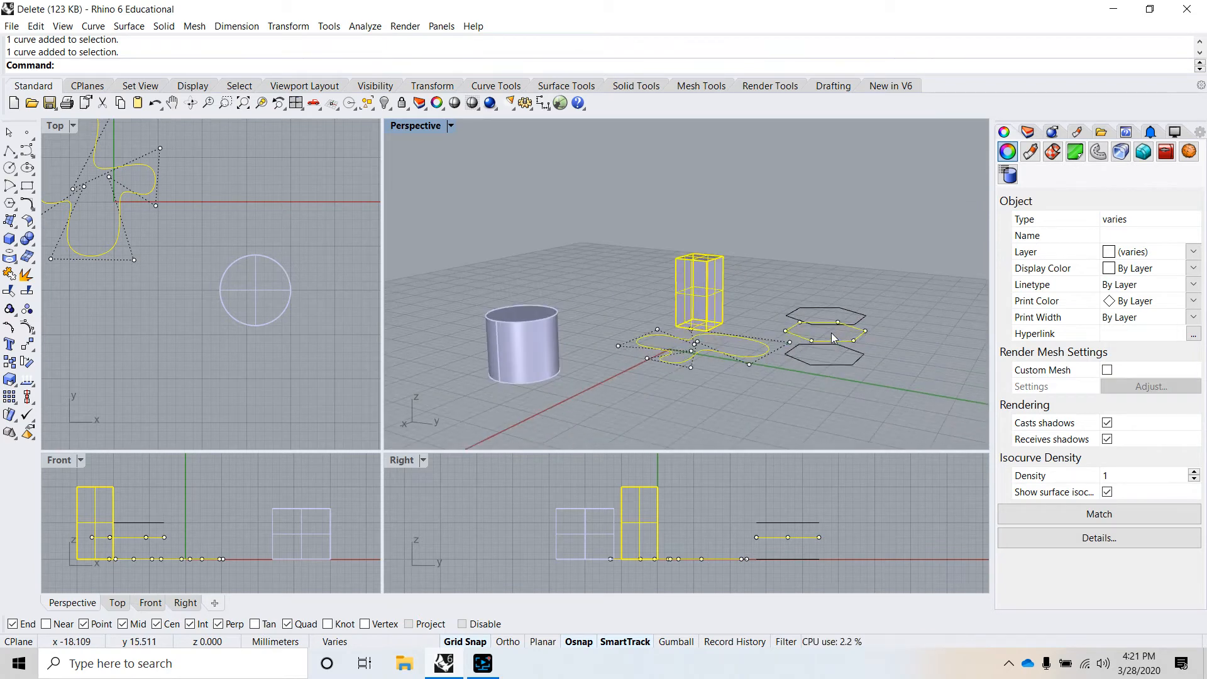
{"action": "key", "text": "Delete"}
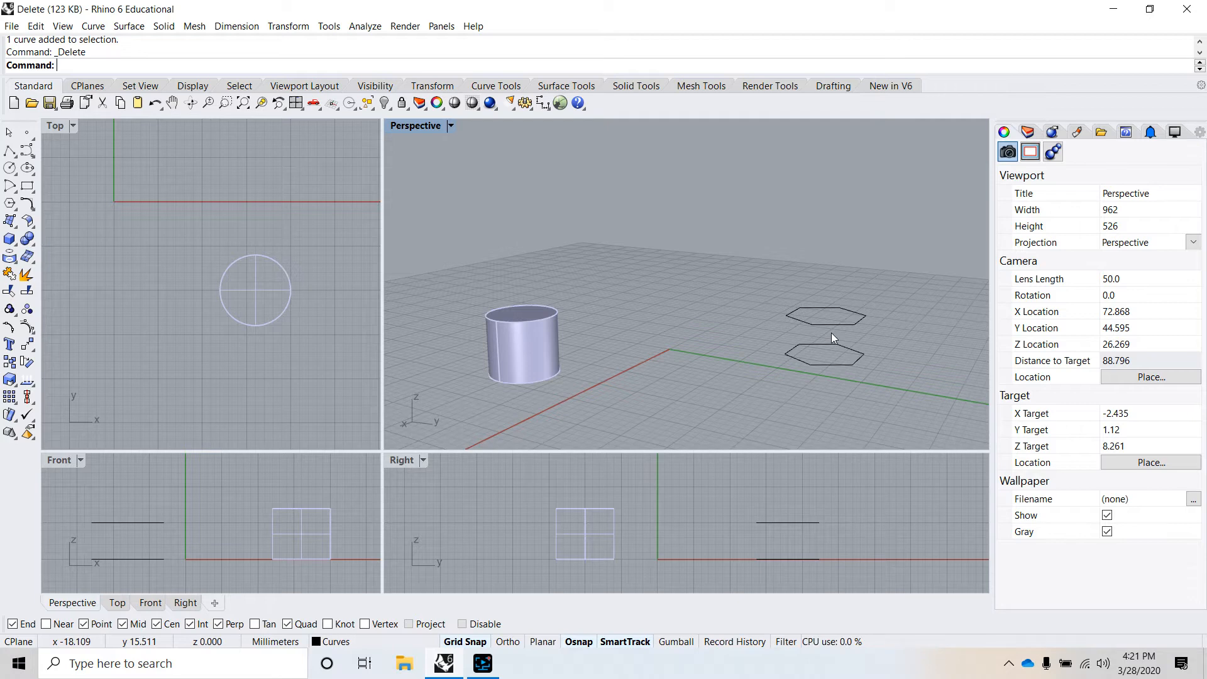
Undo the last deletion, redo it and undo it again, leaving the restored objects deselected
{"action": "key", "text": "ctrl+z"}
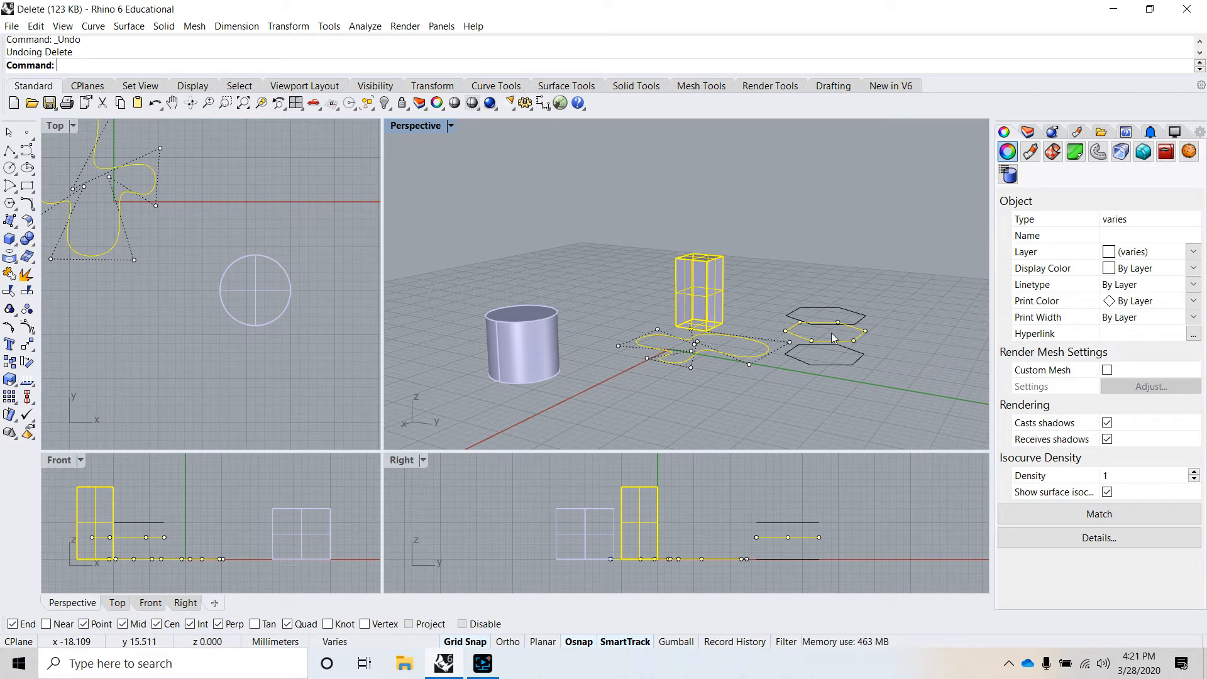
{"action": "key", "text": "ctrl+y"}
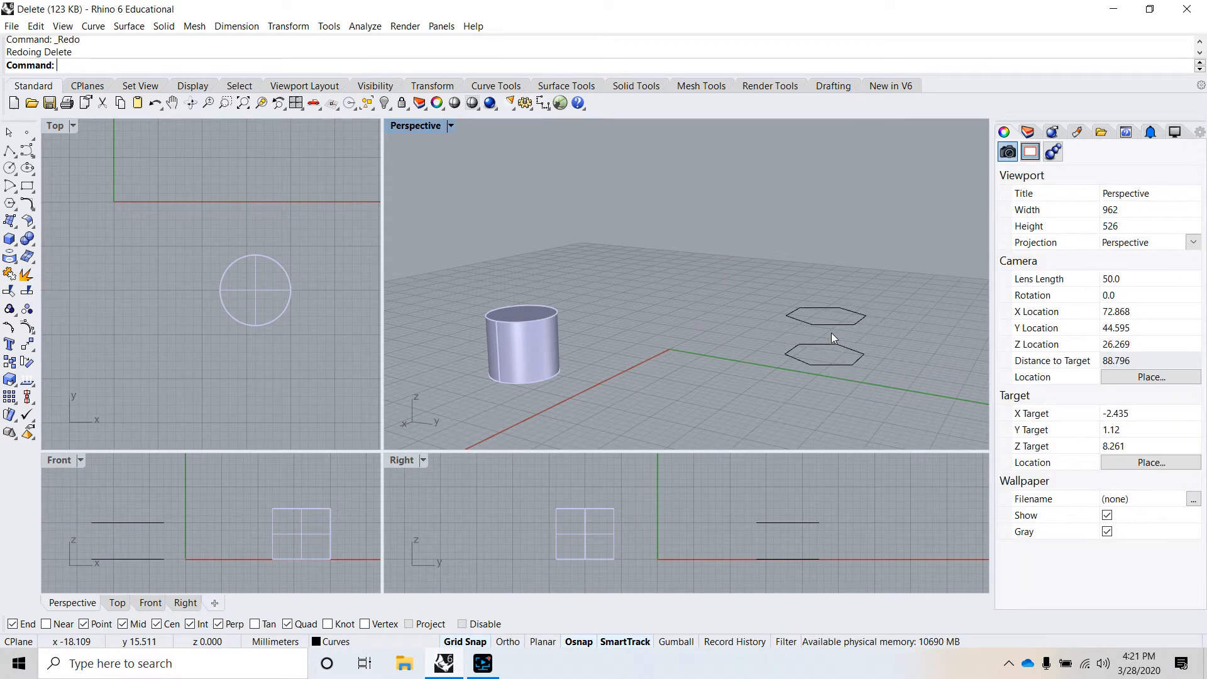
{"action": "key", "text": "ctrl+z"}
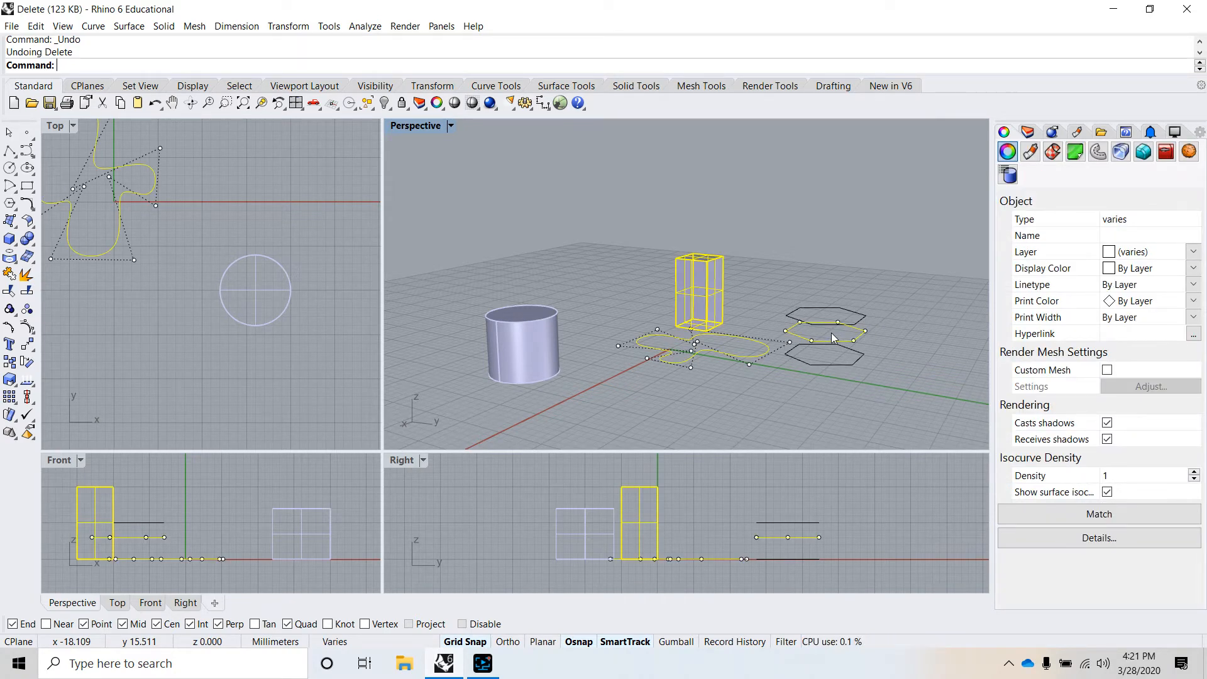
{"action": "left_click", "coordinate": [807, 272]}
{"action": "right_click_drag", "start_coordinate": [601, 295], "coordinate": [609, 351]}
{"action": "scroll", "coordinate": [840, 297], "scroll_direction": "down", "scroll_amount": 10}
{"action": "scroll", "coordinate": [857, 302], "scroll_direction": "up", "scroll_amount": 12}
{"action": "right_click_drag", "start_coordinate": [736, 280], "coordinate": [713, 291], "text": "shift"}
{"action": "right_click_drag", "start_coordinate": [760, 327], "coordinate": [767, 318]}
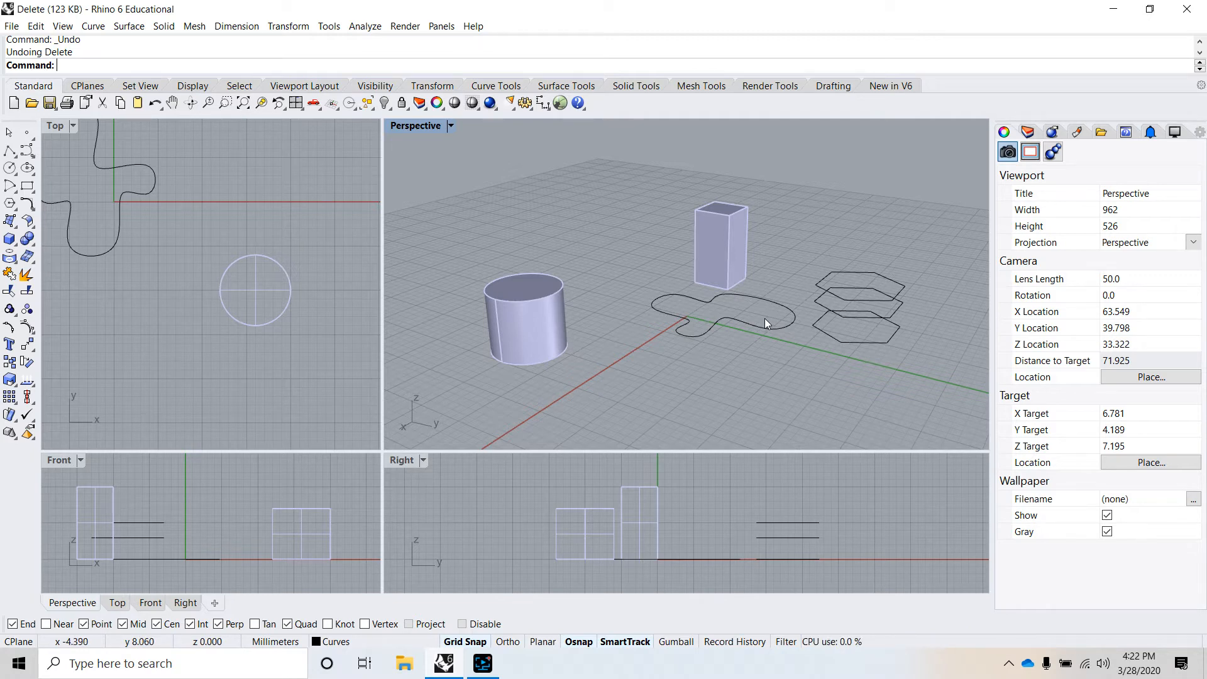
Enable the Select toolbar in the toolbar layout settings and place it over the Perspective view's edge
{"action": "left_click", "coordinate": [329, 26]}
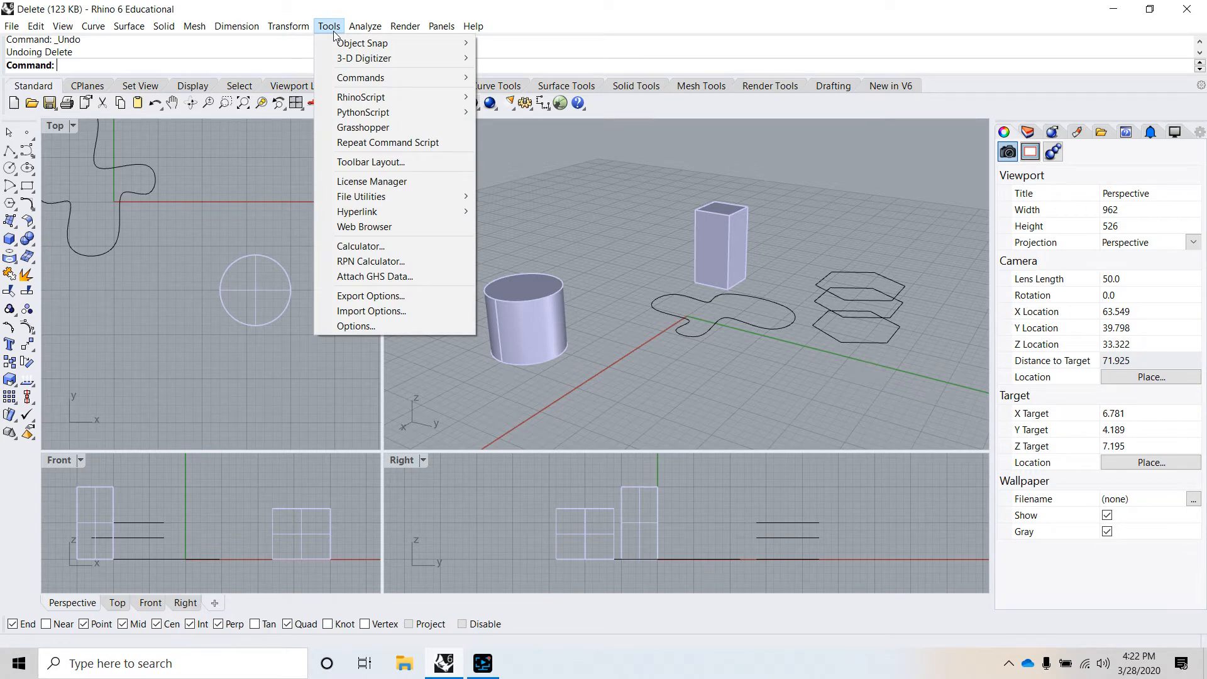
{"action": "left_click", "coordinate": [390, 162]}
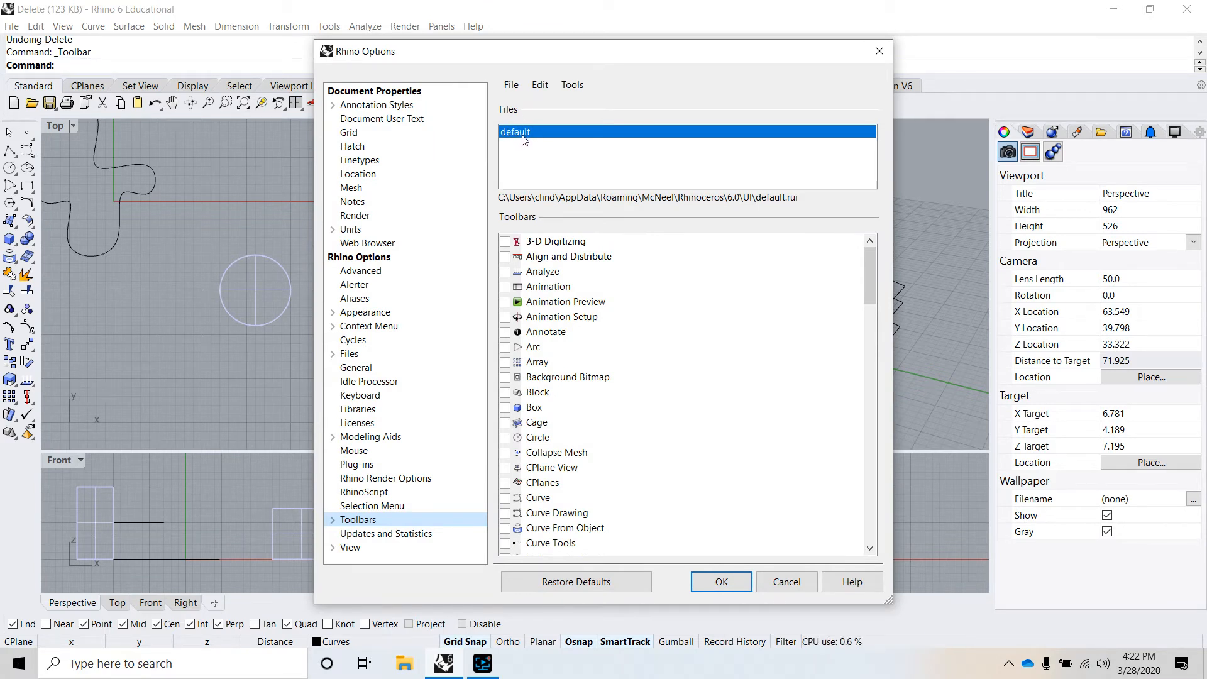
{"action": "scroll", "coordinate": [654, 336], "scroll_direction": "down", "scroll_amount": 12}
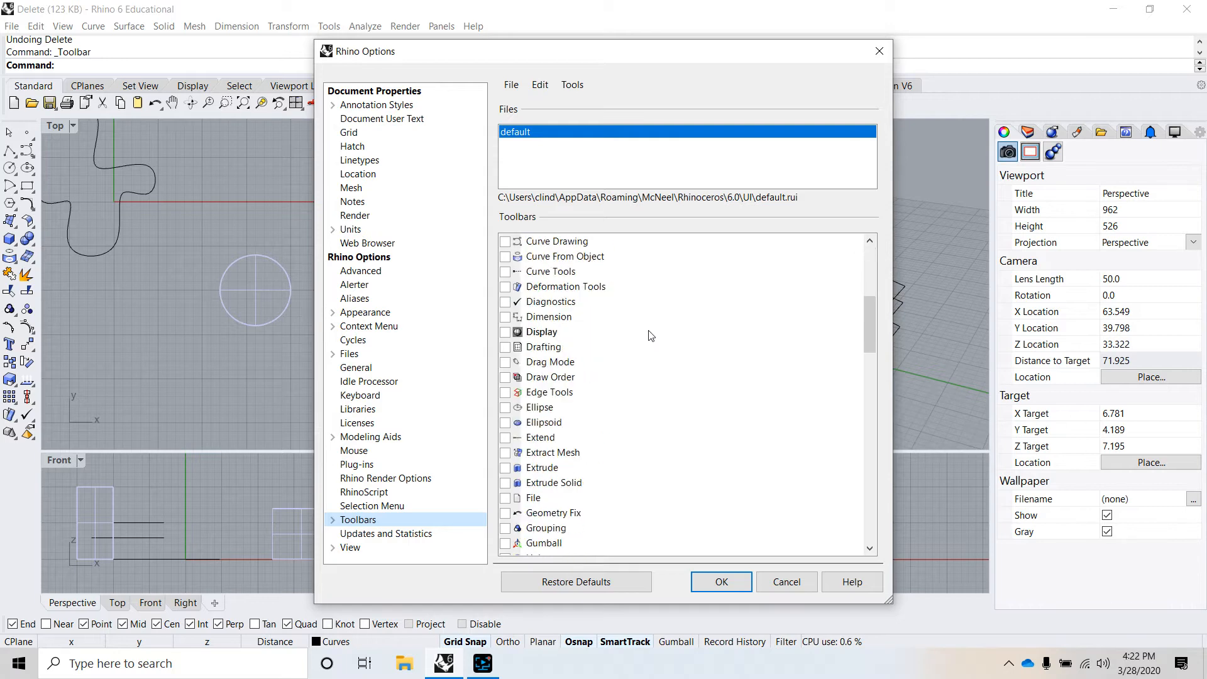
{"action": "scroll", "coordinate": [654, 336], "scroll_direction": "down", "scroll_amount": 12}
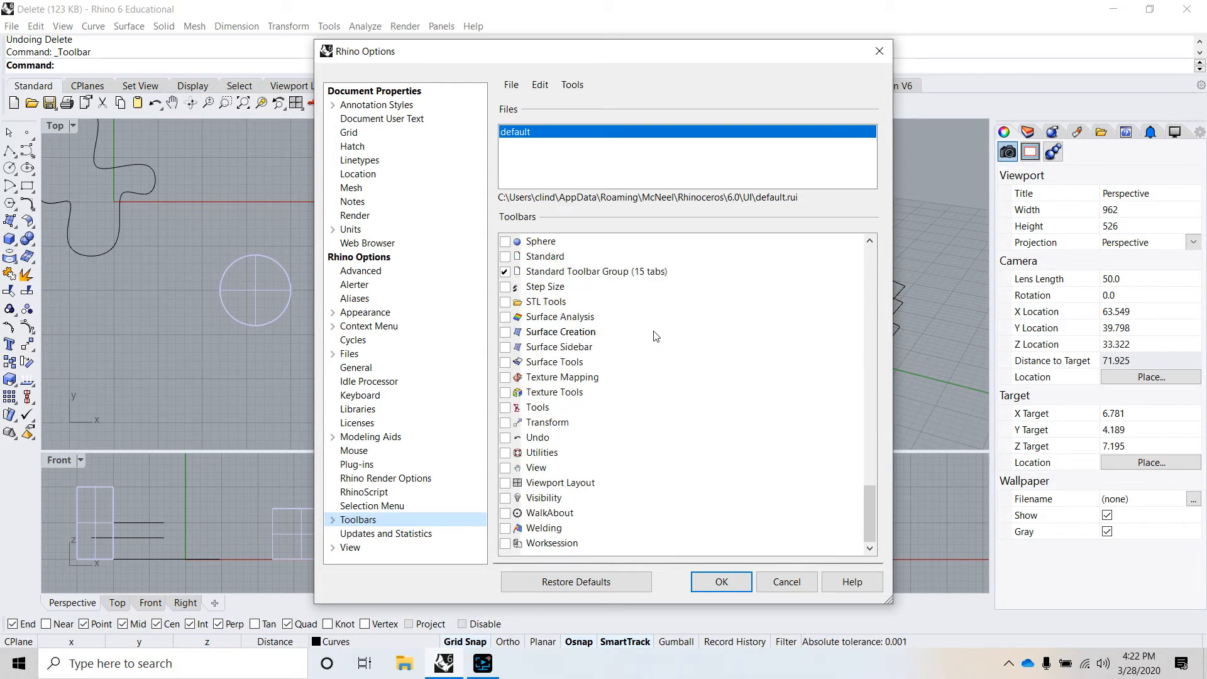
{"action": "scroll", "coordinate": [651, 337], "scroll_direction": "up", "scroll_amount": 7}
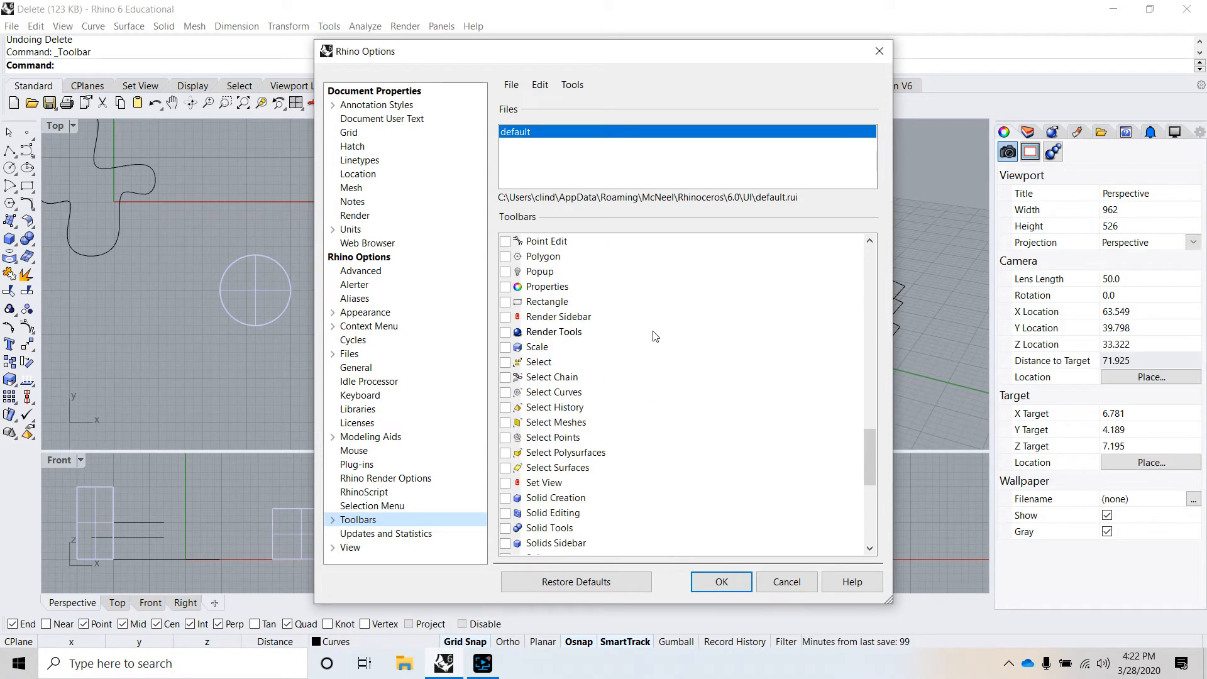
{"action": "left_click", "coordinate": [505, 363]}
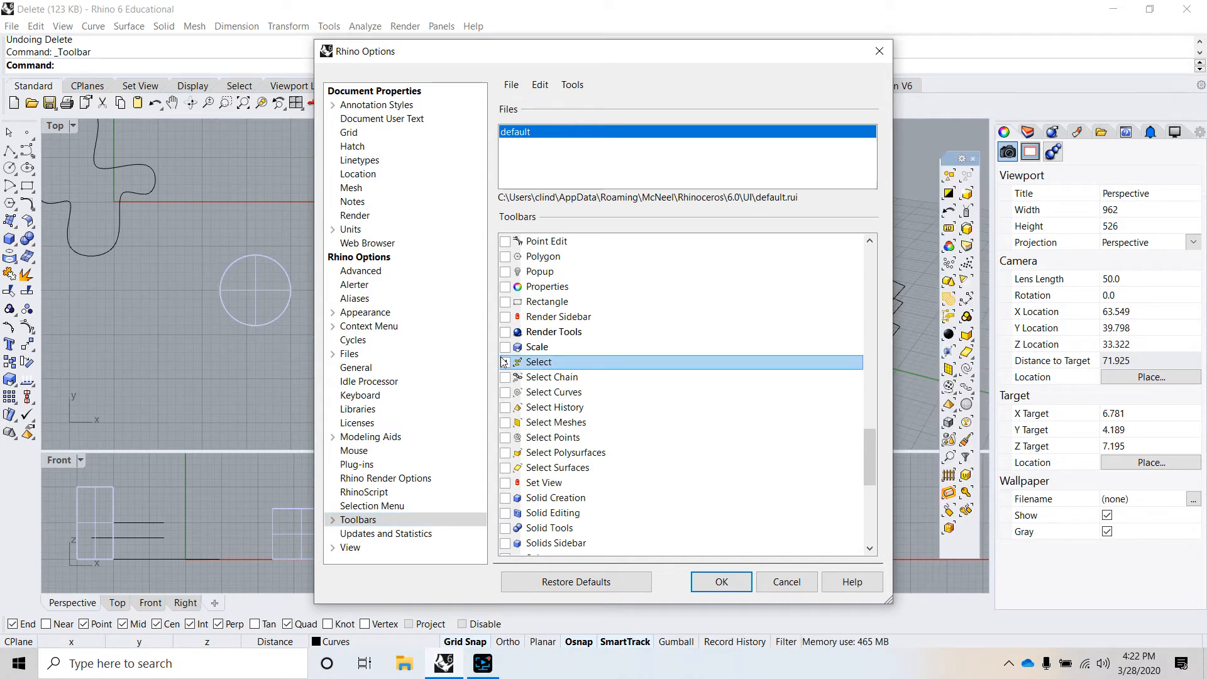
{"action": "left_click", "coordinate": [721, 579]}
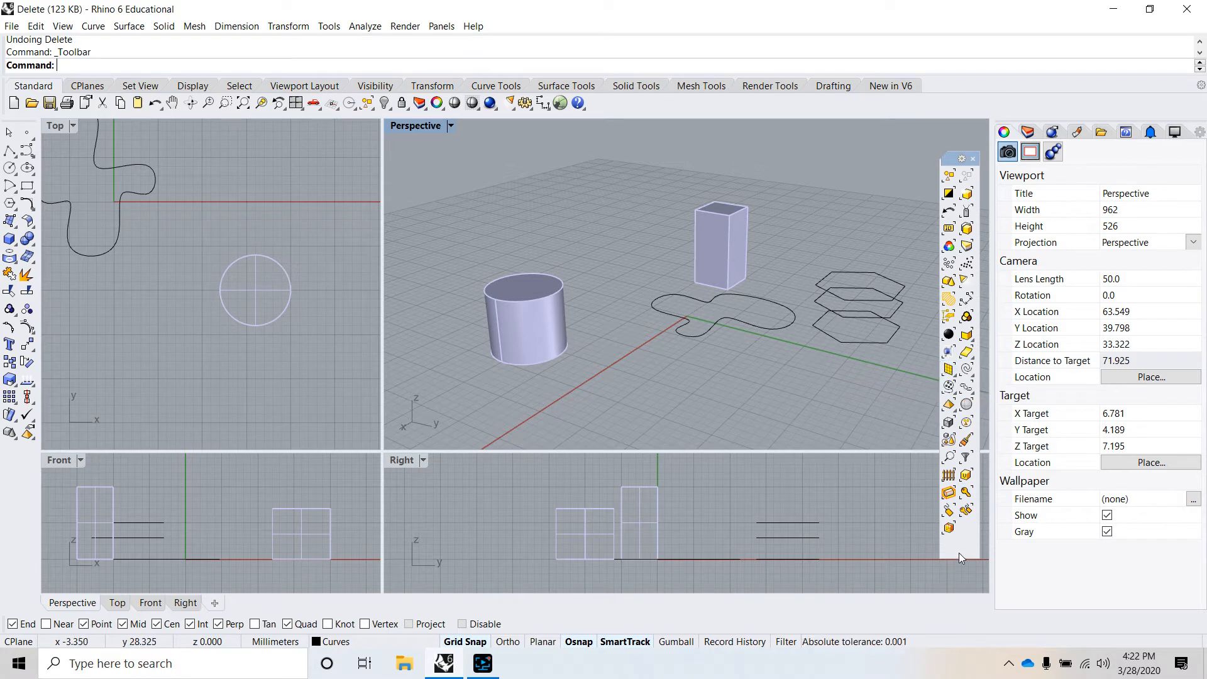
{"action": "mouse_move", "coordinate": [969, 556]}
{"action": "left_mouse_down"}
{"action": "mouse_move", "coordinate": [969, 348]}
{"action": "mouse_move", "coordinate": [974, 561]}
{"action": "left_mouse_up"}
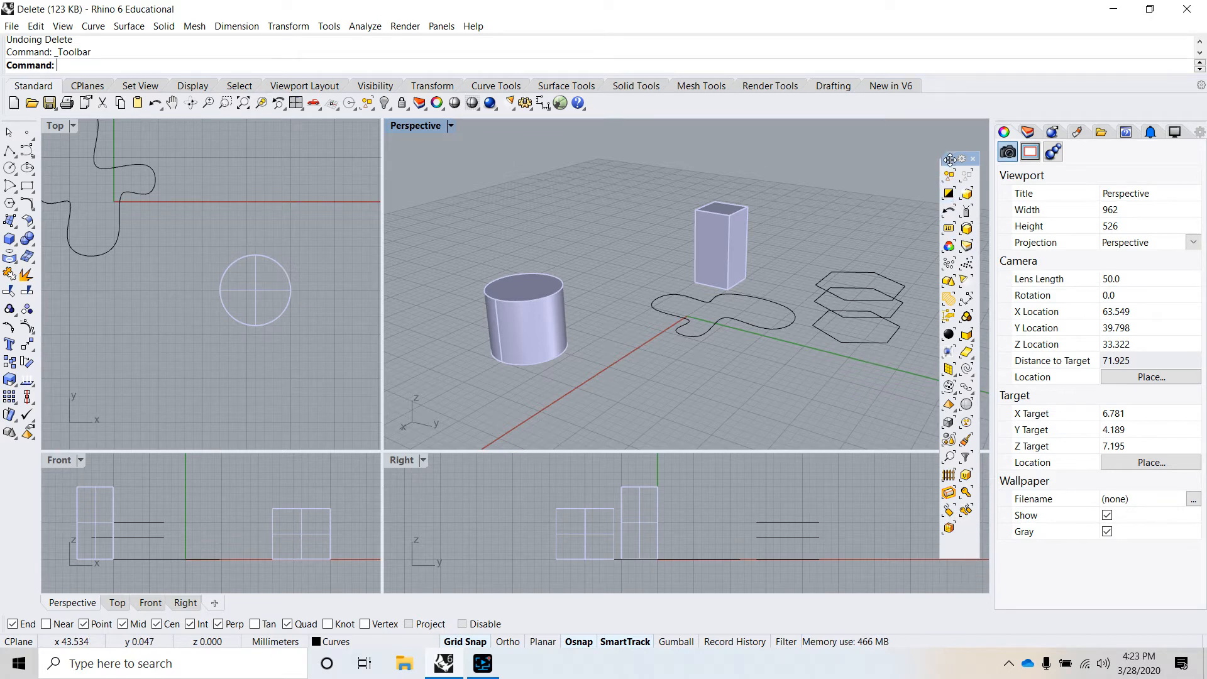
{"action": "mouse_move", "coordinate": [950, 159]}
{"action": "left_mouse_down"}
{"action": "mouse_move", "coordinate": [989, 155]}
{"action": "mouse_move", "coordinate": [938, 155]}
{"action": "left_mouse_up"}
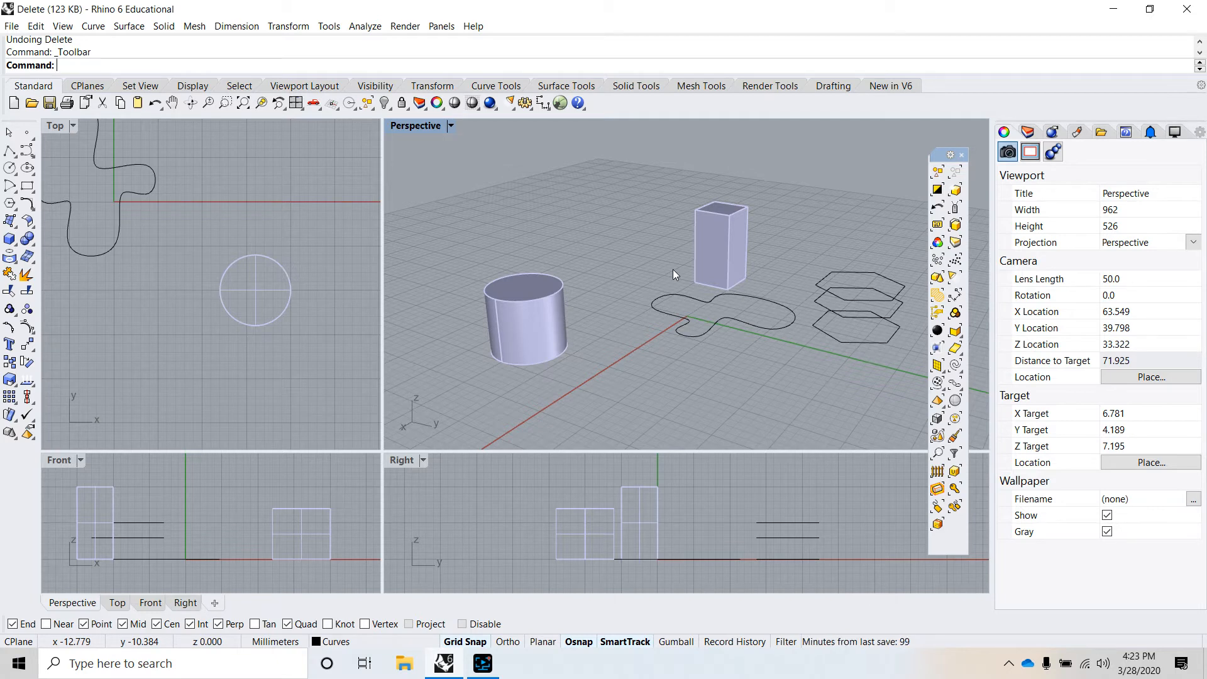
Select all curves in the model at once with the Select Curves command
{"action": "scroll", "coordinate": [673, 269], "scroll_direction": "down", "scroll_amount": 3}
{"action": "scroll", "coordinate": [698, 289], "scroll_direction": "up", "scroll_amount": 5}
{"action": "scroll", "coordinate": [688, 299], "scroll_direction": "down", "scroll_amount": 5}
{"action": "scroll", "coordinate": [703, 331], "scroll_direction": "up", "scroll_amount": 7}
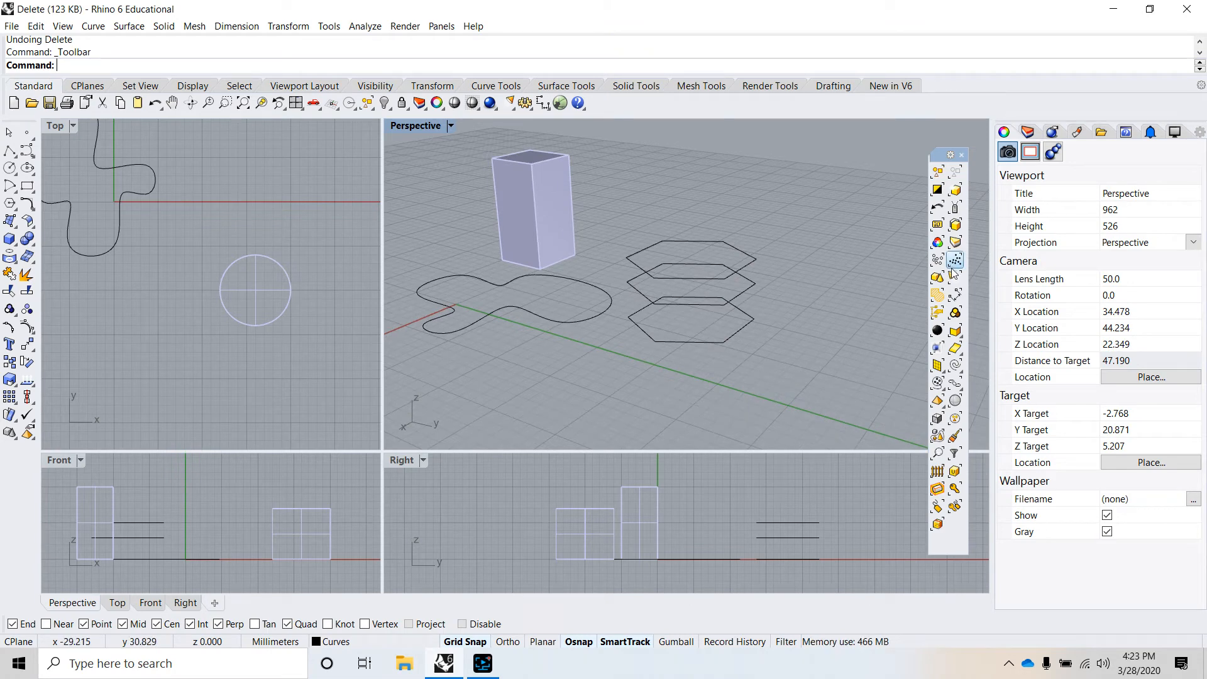
{"action": "left_click", "coordinate": [956, 365]}
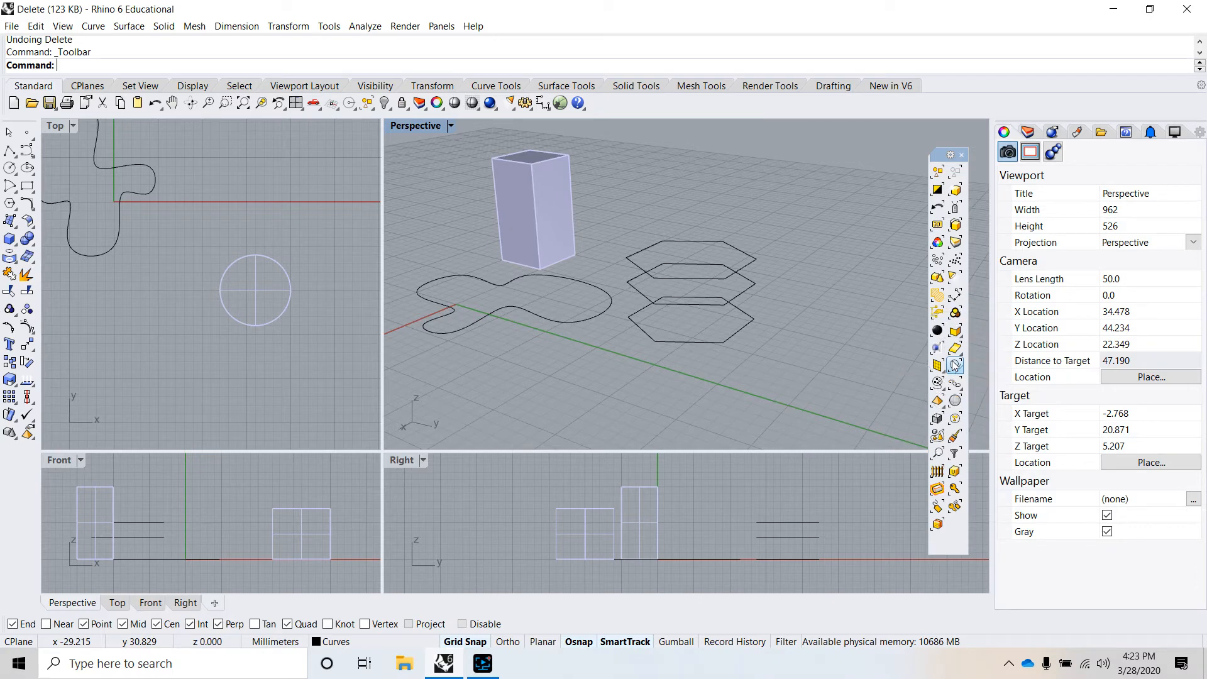
{"action": "scroll", "coordinate": [832, 311], "scroll_direction": "down", "scroll_amount": 4}
{"action": "scroll", "coordinate": [827, 312], "scroll_direction": "up", "scroll_amount": 3}
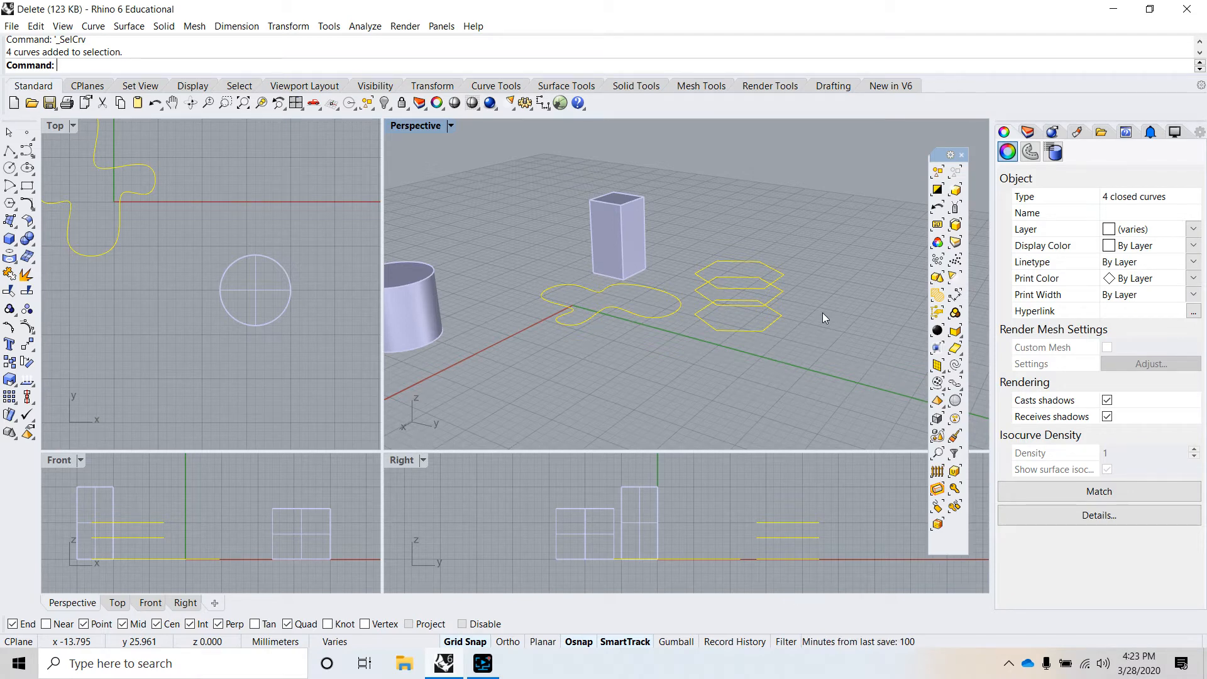
Invert the selection so the box and cylinder are selected instead of the curves
{"action": "left_click", "coordinate": [938, 189]}
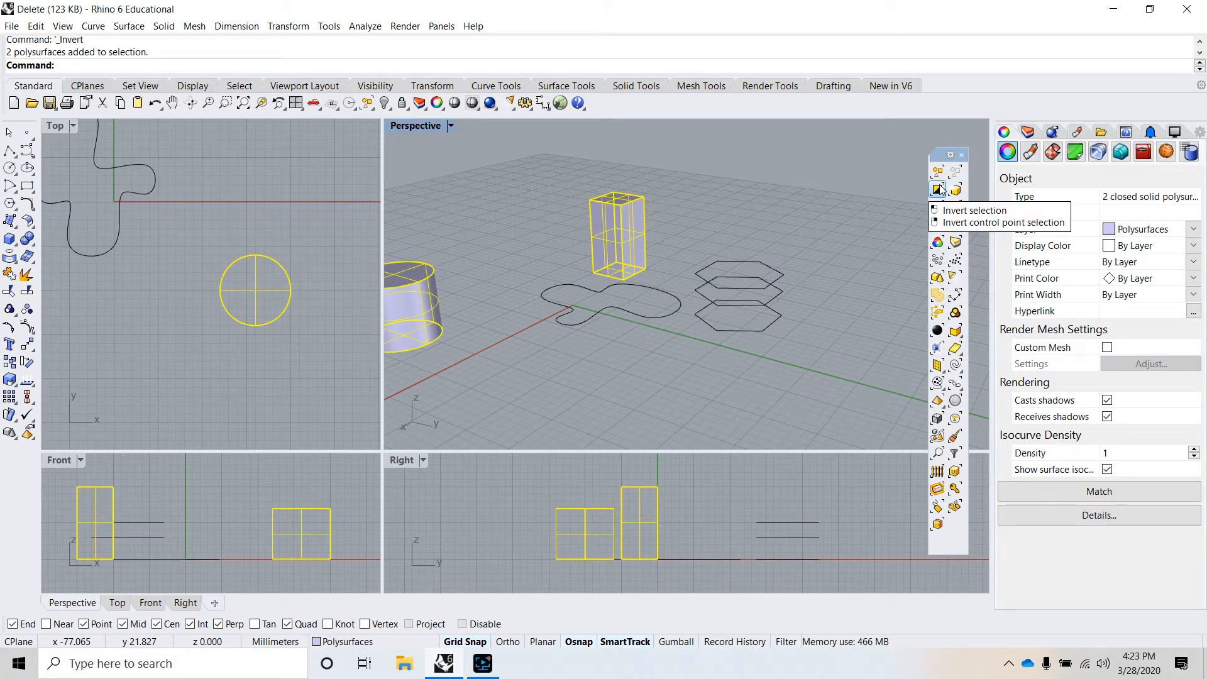
{"action": "scroll", "coordinate": [744, 285], "scroll_direction": "down", "scroll_amount": 5}
{"action": "scroll", "coordinate": [744, 285], "scroll_direction": "up", "scroll_amount": 6}
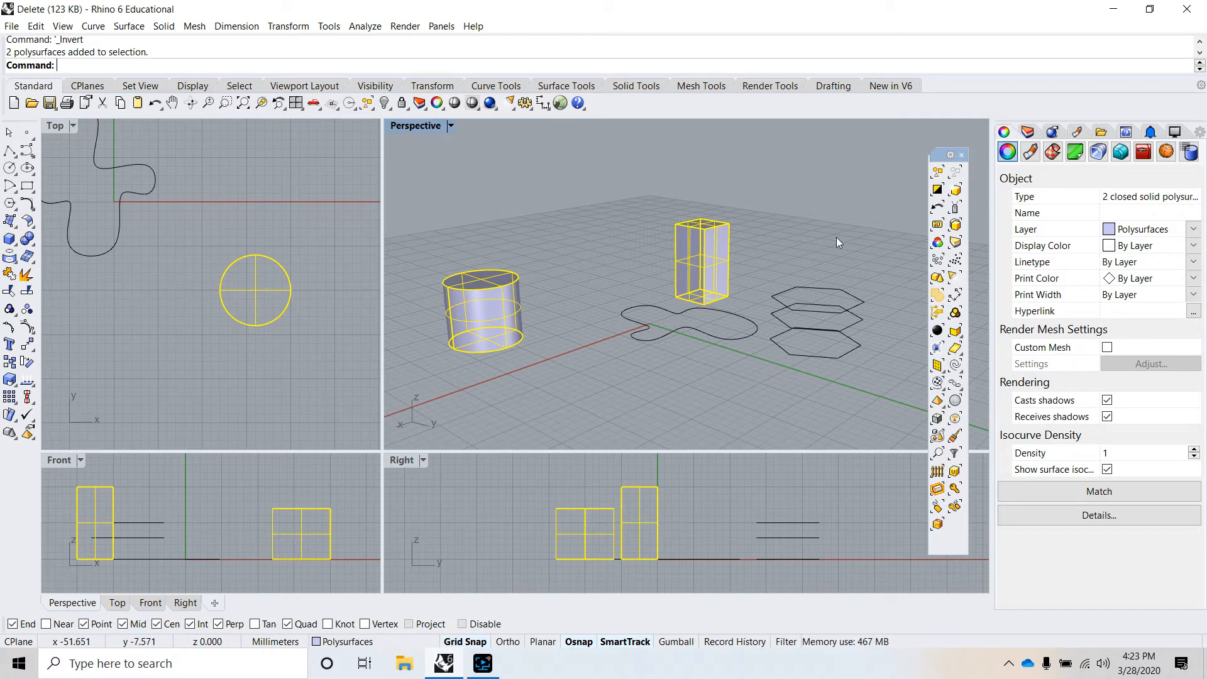
Clear the selection and select all polylines in the model with the Select Polylines command
{"action": "left_click", "coordinate": [956, 171]}
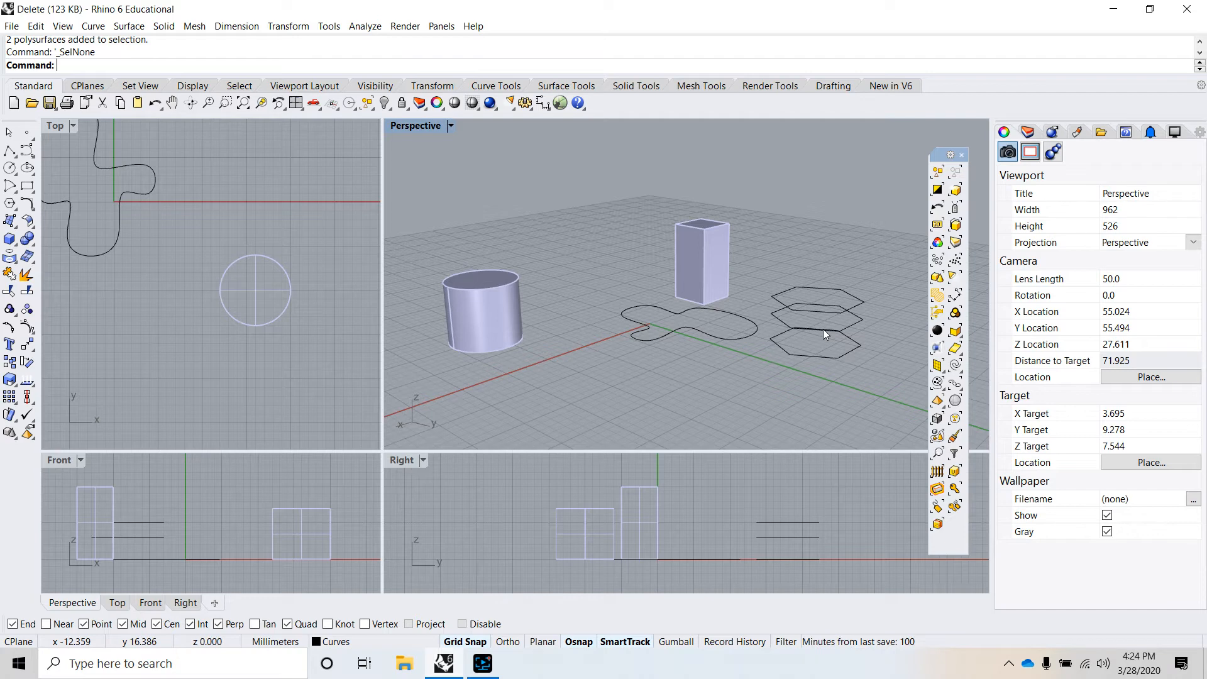
{"action": "left_click", "coordinate": [960, 373]}
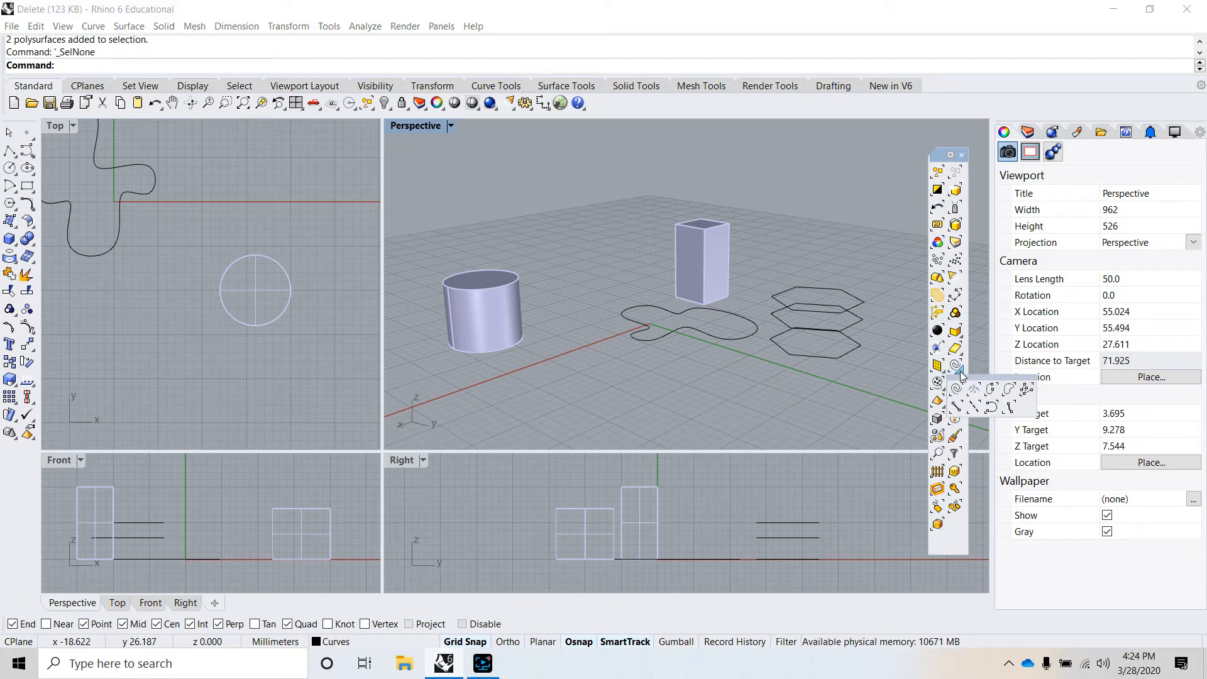
{"action": "left_click", "coordinate": [1027, 390]}
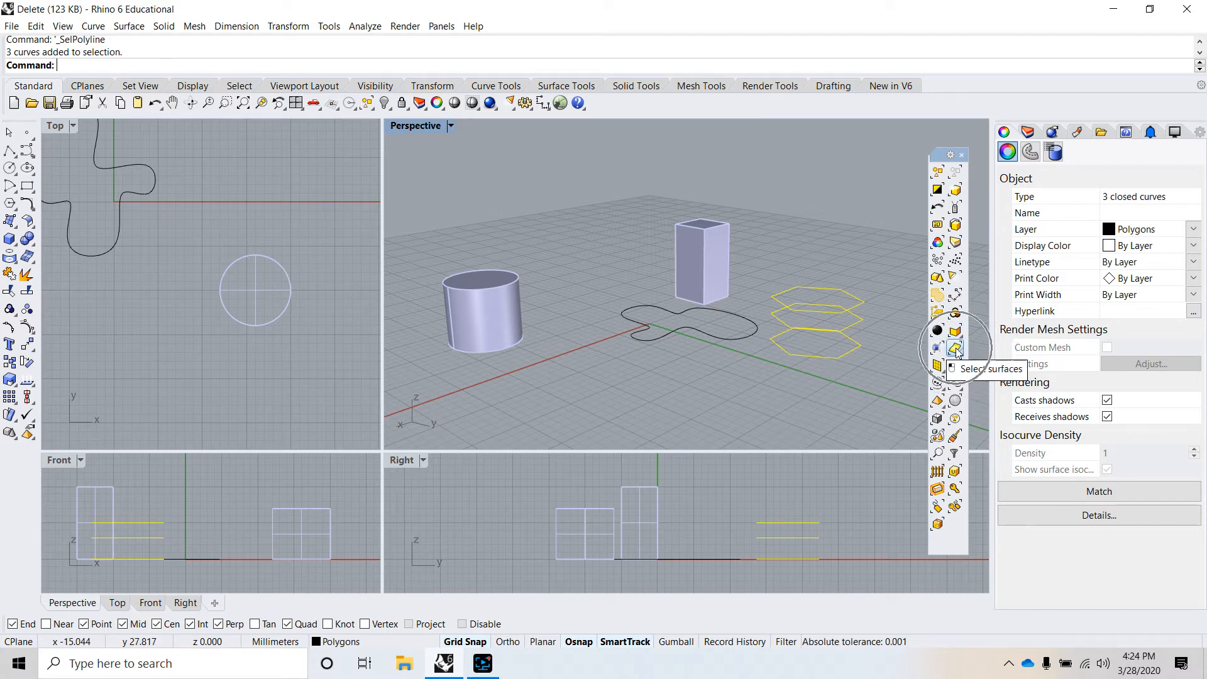
Select all surfaces in the model with the Select Surfaces command
{"action": "left_click", "coordinate": [957, 350]}
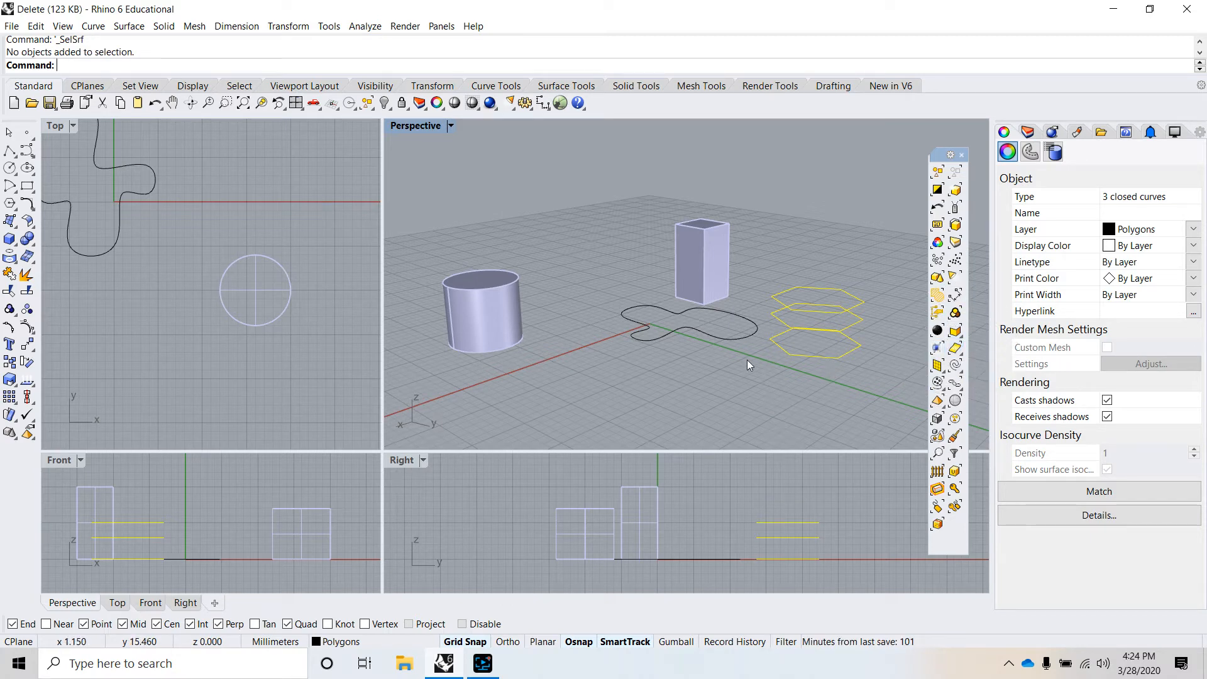
{"action": "scroll", "coordinate": [746, 361], "scroll_direction": "down", "scroll_amount": 5}
{"action": "scroll", "coordinate": [746, 361], "scroll_direction": "up", "scroll_amount": 3}
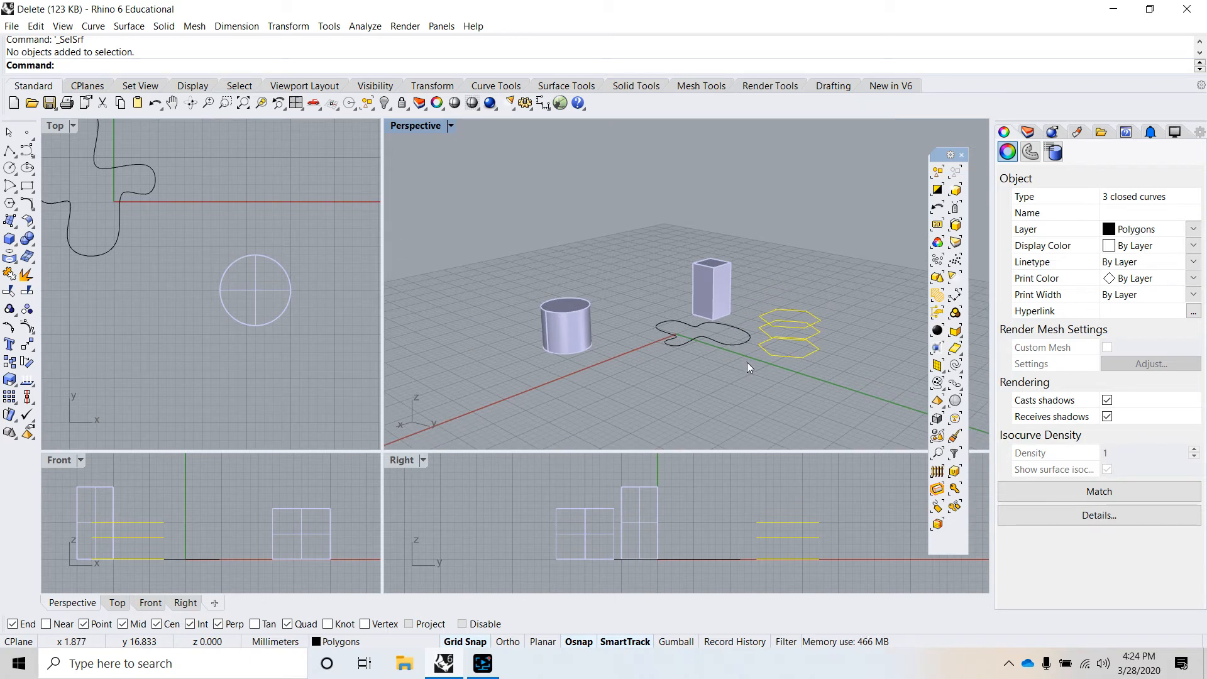
{"action": "scroll", "coordinate": [760, 325], "scroll_direction": "up", "scroll_amount": 2}
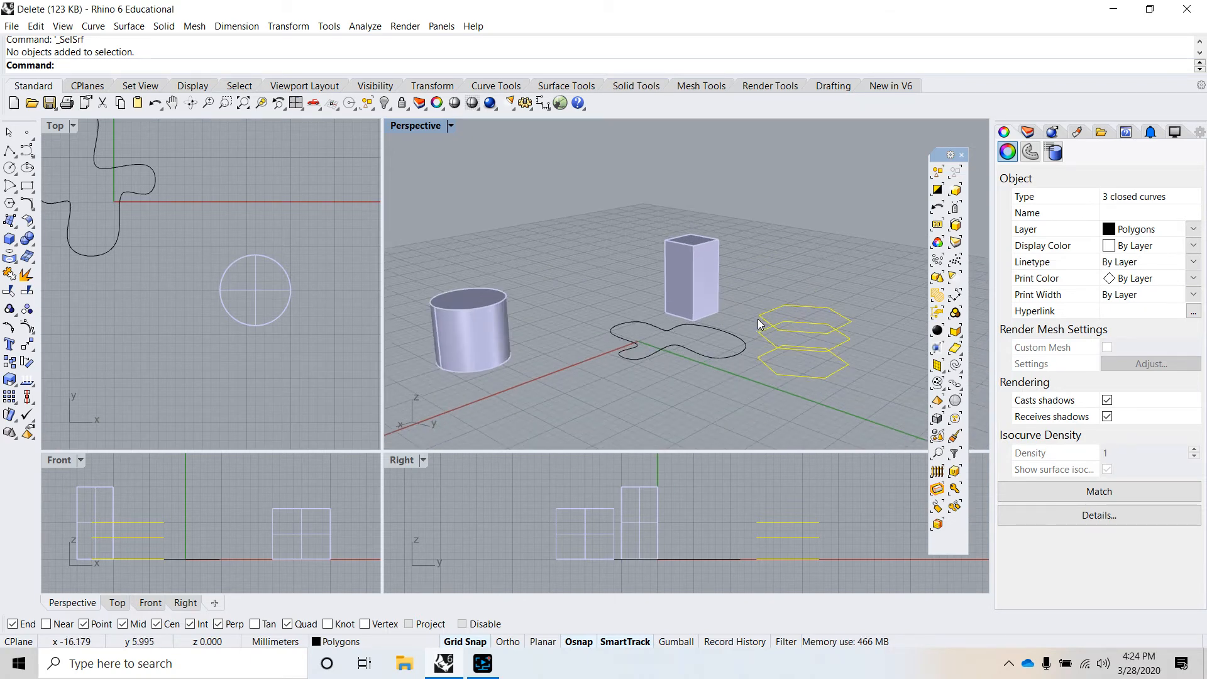
Add all polysurfaces in the model to the selection with the Select Polysurfaces command, then clear the selection
{"action": "right_click_drag", "start_coordinate": [757, 319], "coordinate": [724, 353]}
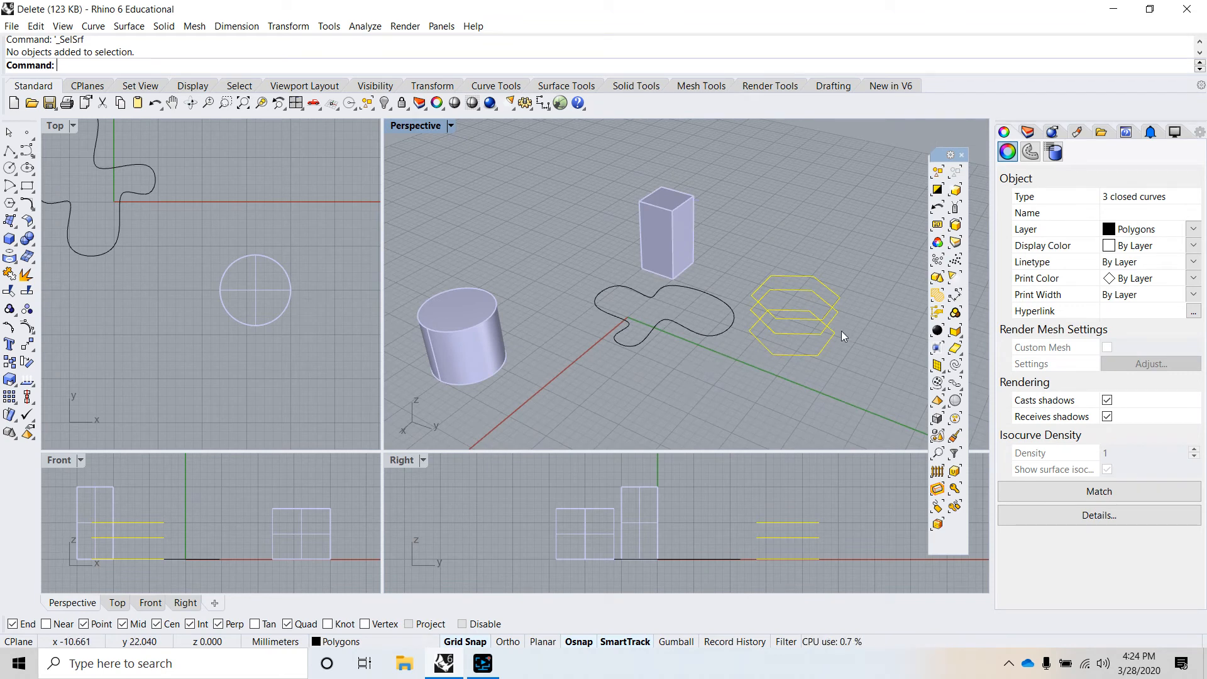
{"action": "left_click", "coordinate": [955, 331]}
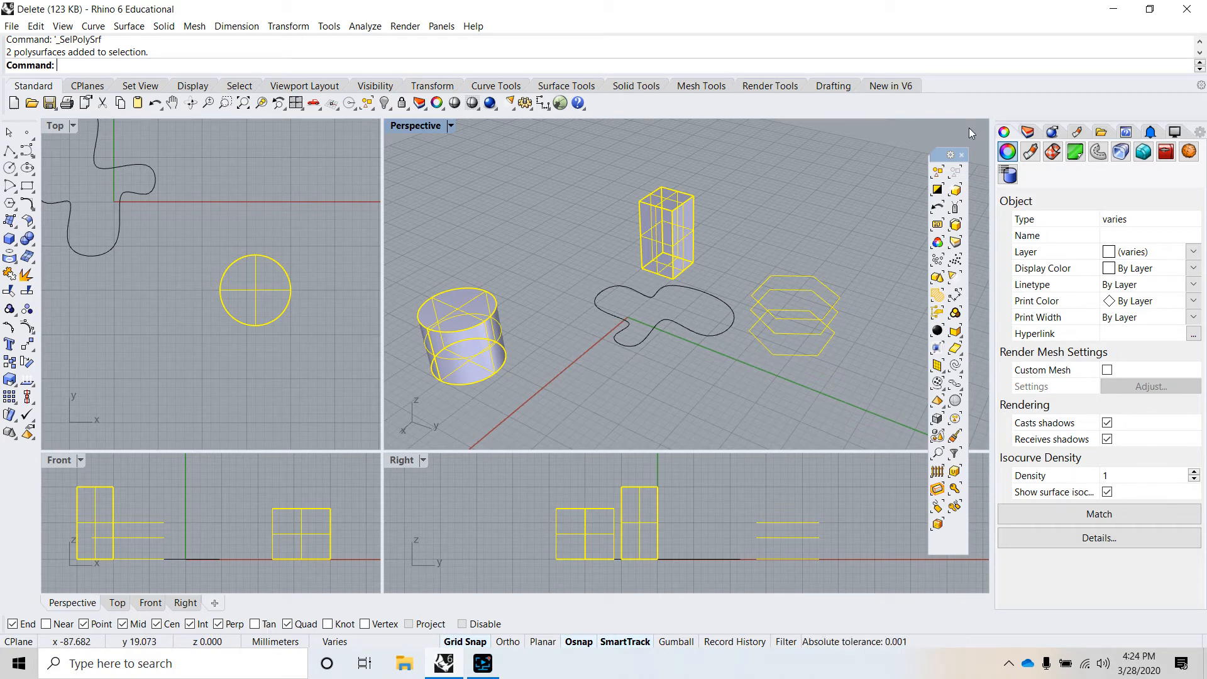
{"action": "left_click", "coordinate": [956, 172]}
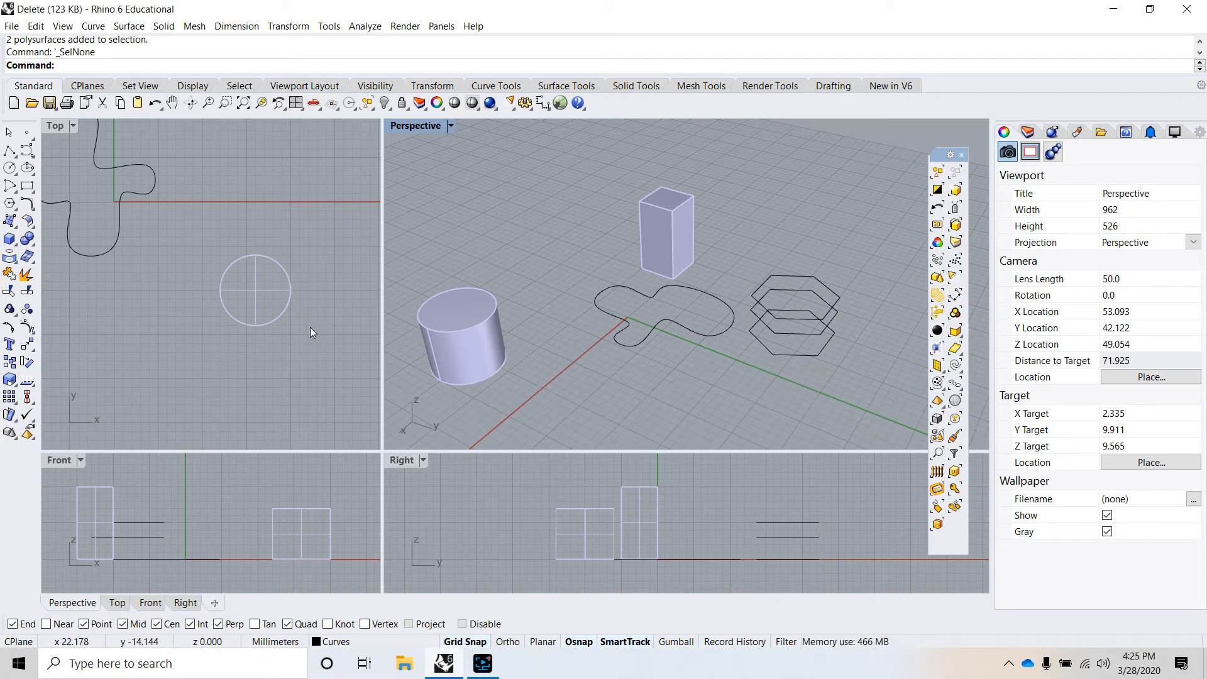
Draw three roughly parallel diagonal lines, each about 10 mm long, beside the closed freeform curve in the Top view with the Polyline command
{"action": "scroll", "coordinate": [301, 319], "scroll_direction": "down", "scroll_amount": 3}
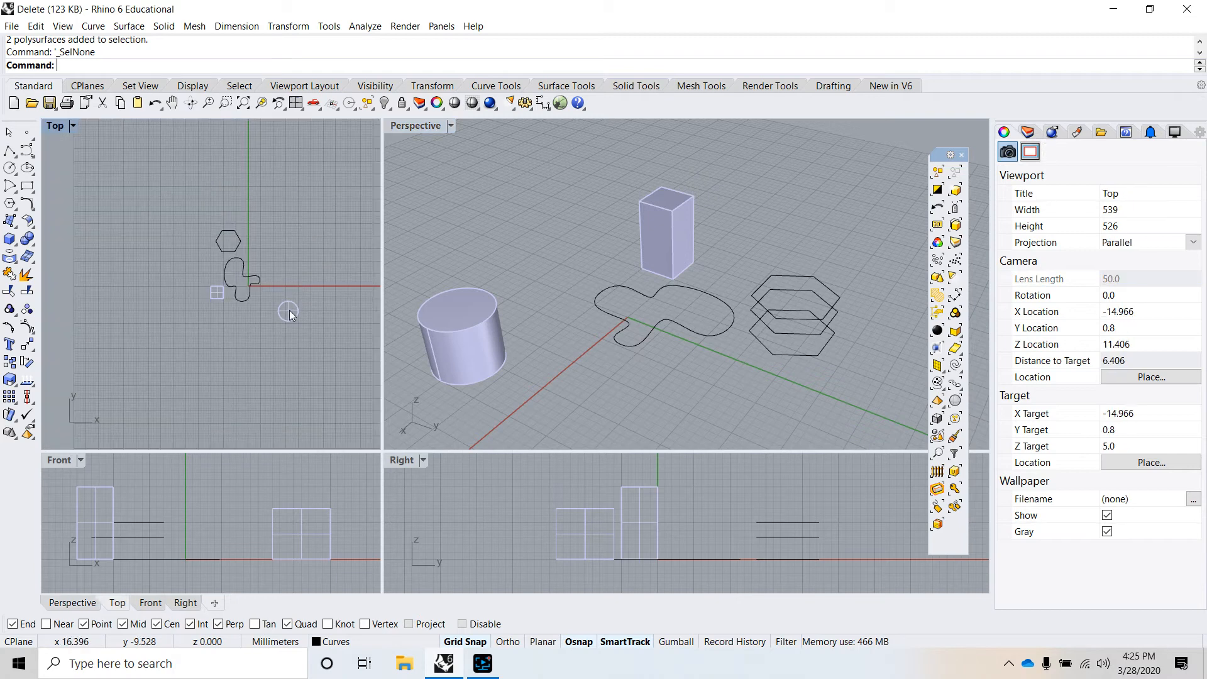
{"action": "scroll", "coordinate": [292, 242], "scroll_direction": "up", "scroll_amount": 10}
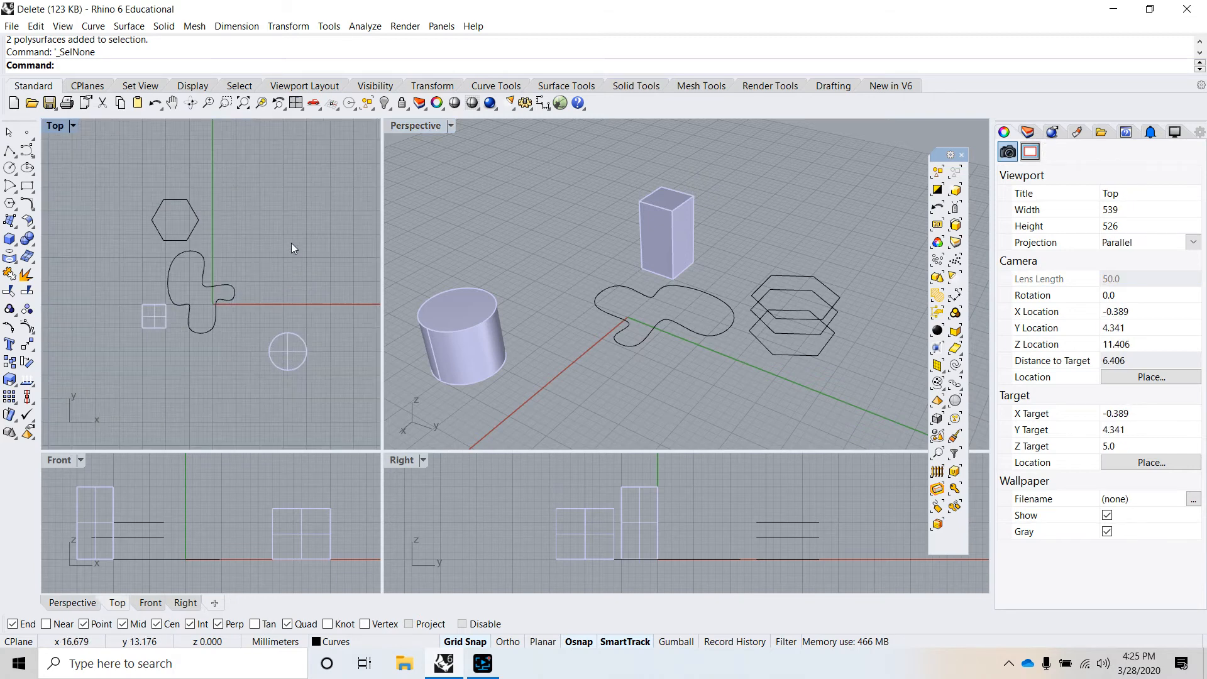
{"action": "left_click", "coordinate": [10, 151]}
{"action": "left_click", "coordinate": [133, 259]}
{"action": "left_click", "coordinate": [213, 369]}
{"action": "key", "text": "Return"}
{"action": "key", "text": "Return"}
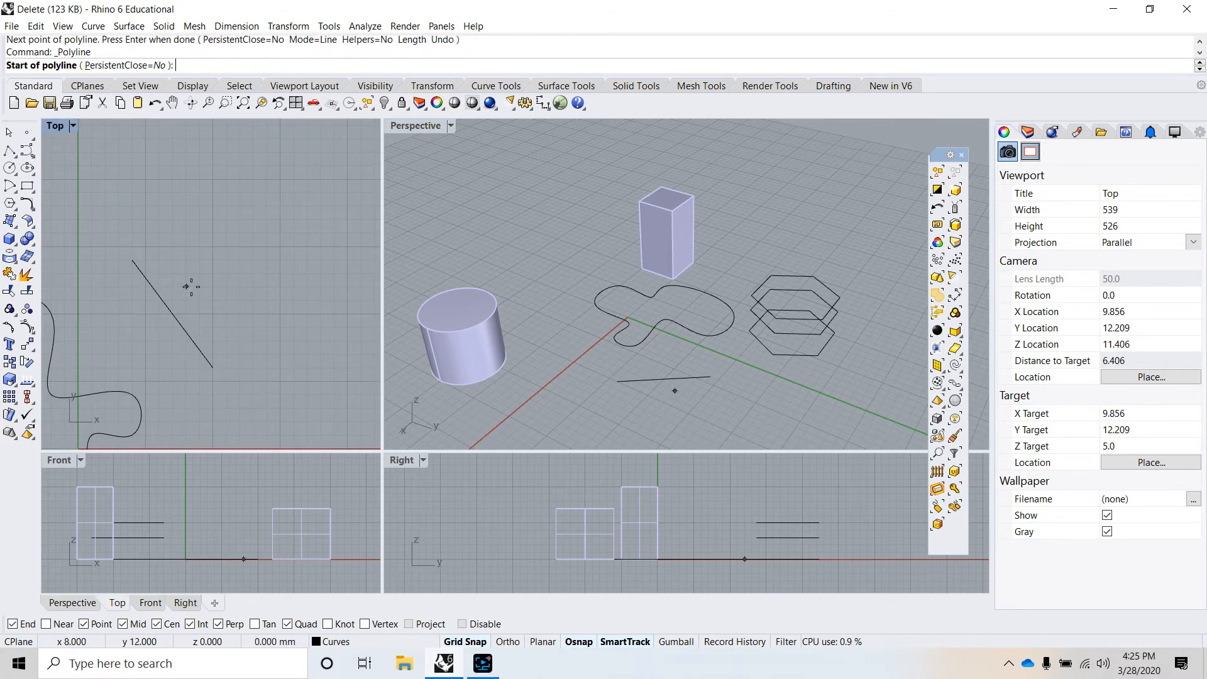
{"action": "left_click", "coordinate": [186, 287]}
{"action": "left_click", "coordinate": [281, 408]}
{"action": "key", "text": "Return"}
{"action": "key", "text": "Return"}
{"action": "left_click", "coordinate": [254, 314]}
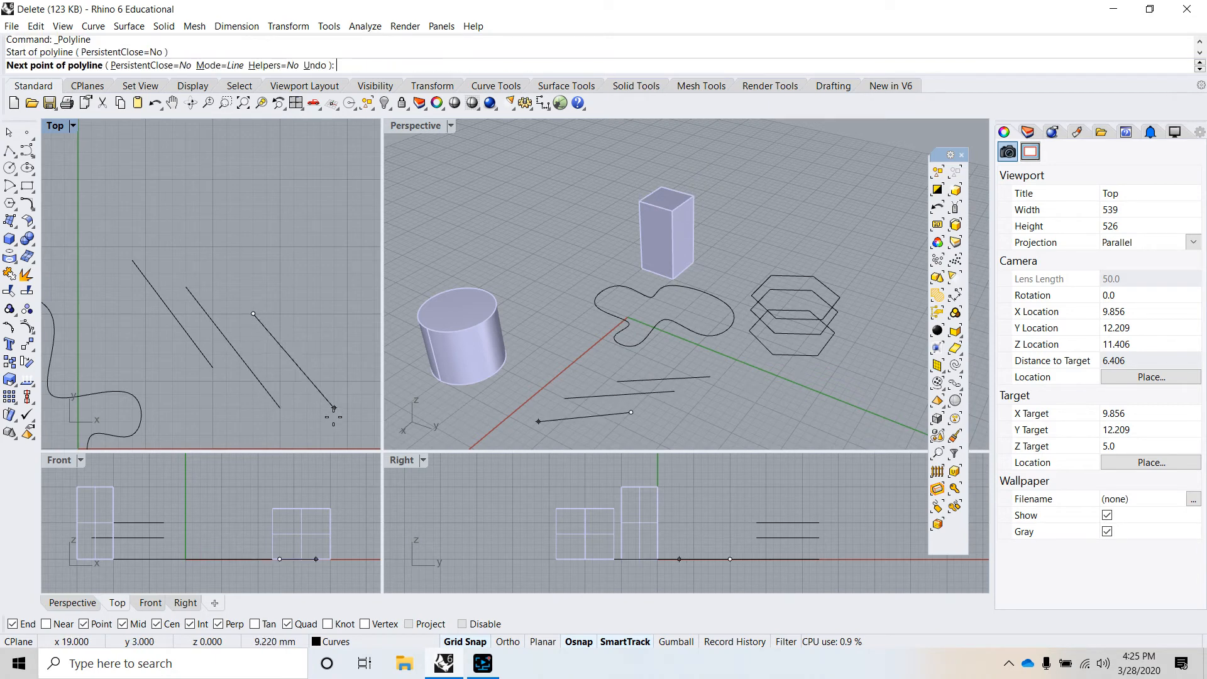
{"action": "left_click", "coordinate": [334, 418]}
{"action": "key", "text": "Return"}
Draw an open S-shaped control point curve with seven points above and beside the three diagonal lines in the Top view
{"action": "scroll", "coordinate": [260, 321], "scroll_direction": "down", "scroll_amount": 10}
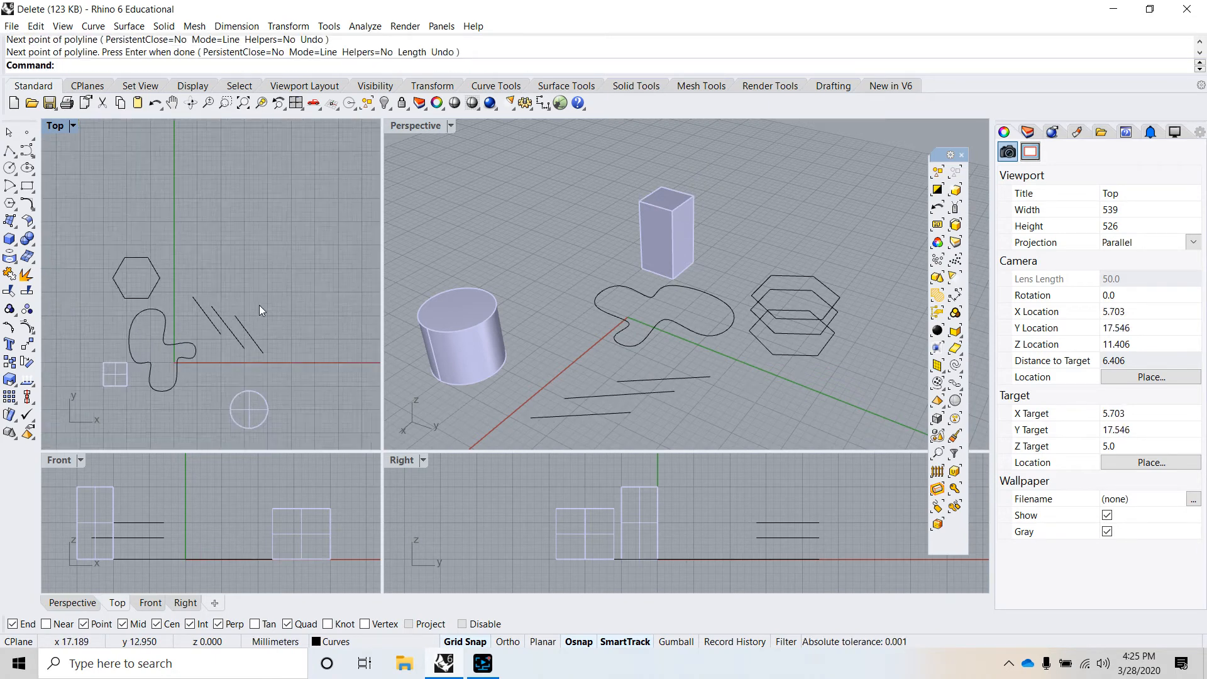
{"action": "scroll", "coordinate": [286, 317], "scroll_direction": "up", "scroll_amount": 8}
{"action": "left_click", "coordinate": [27, 156]}
{"action": "left_click", "coordinate": [142, 237]}
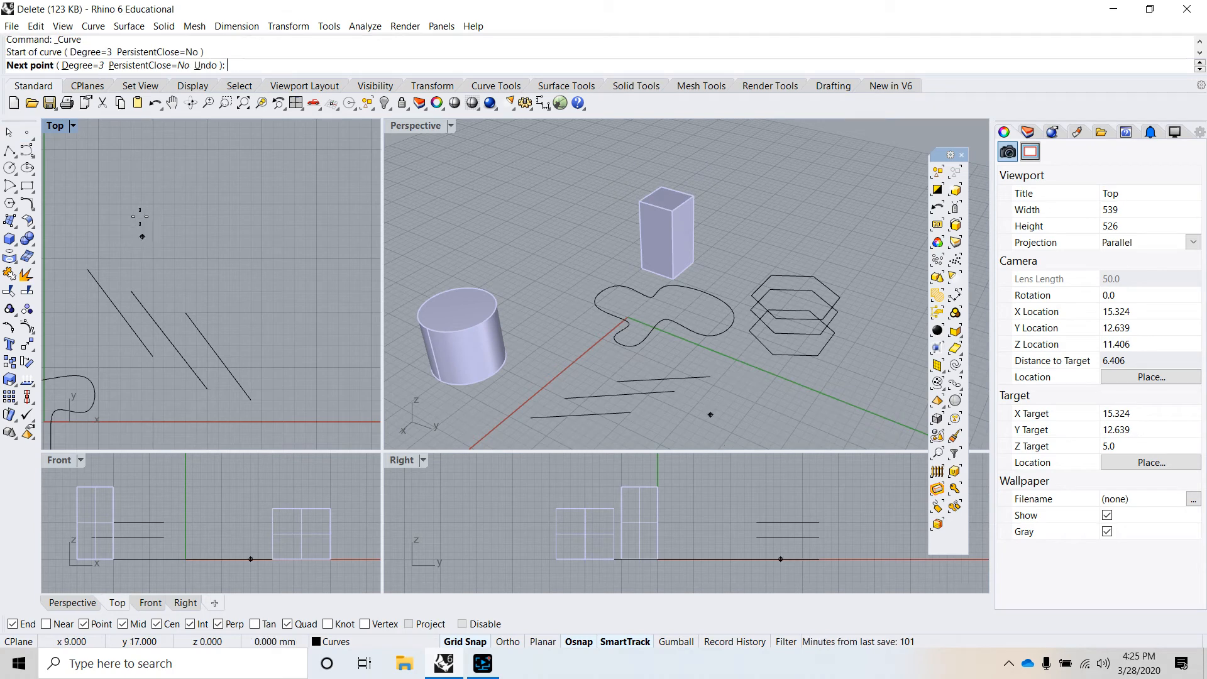
{"action": "left_click", "coordinate": [142, 183]}
{"action": "left_click", "coordinate": [207, 160]}
{"action": "left_click", "coordinate": [273, 225]}
{"action": "left_click", "coordinate": [251, 302]}
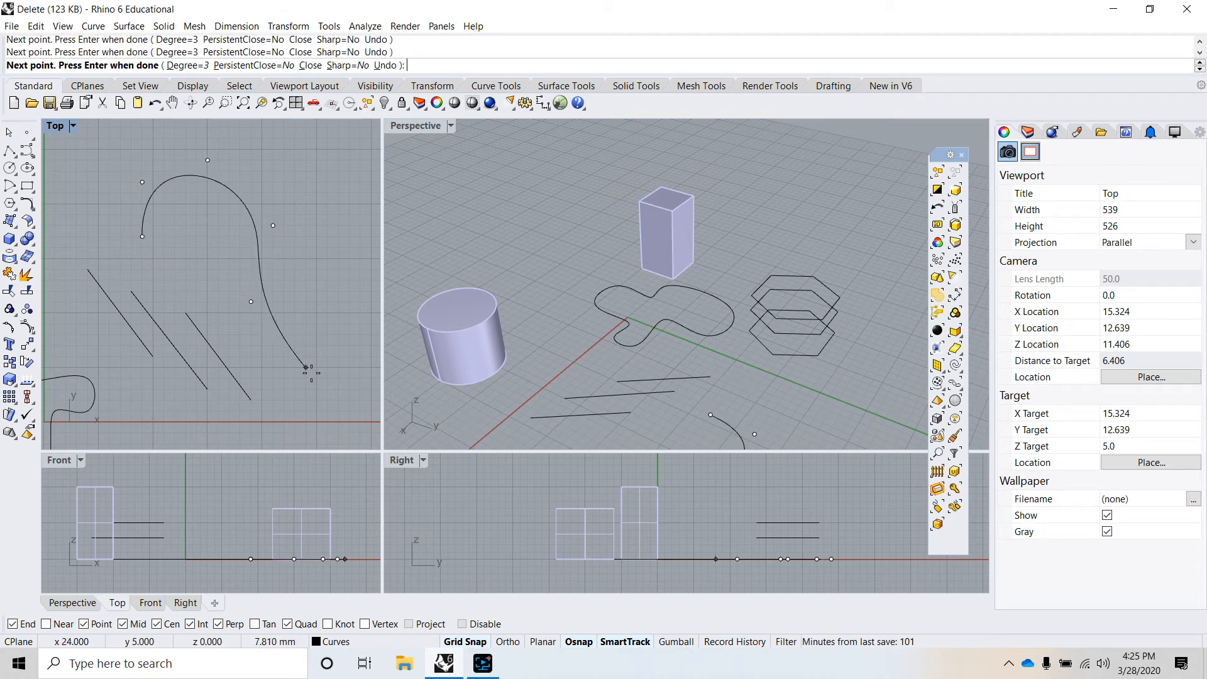
{"action": "left_click", "coordinate": [317, 368]}
{"action": "left_click", "coordinate": [349, 302]}
{"action": "key", "text": "Return"}
Draw a second open wavy control point curve with seven points beside the first open curve, away from the diagonal lines
{"action": "scroll", "coordinate": [265, 315], "scroll_direction": "down", "scroll_amount": 12}
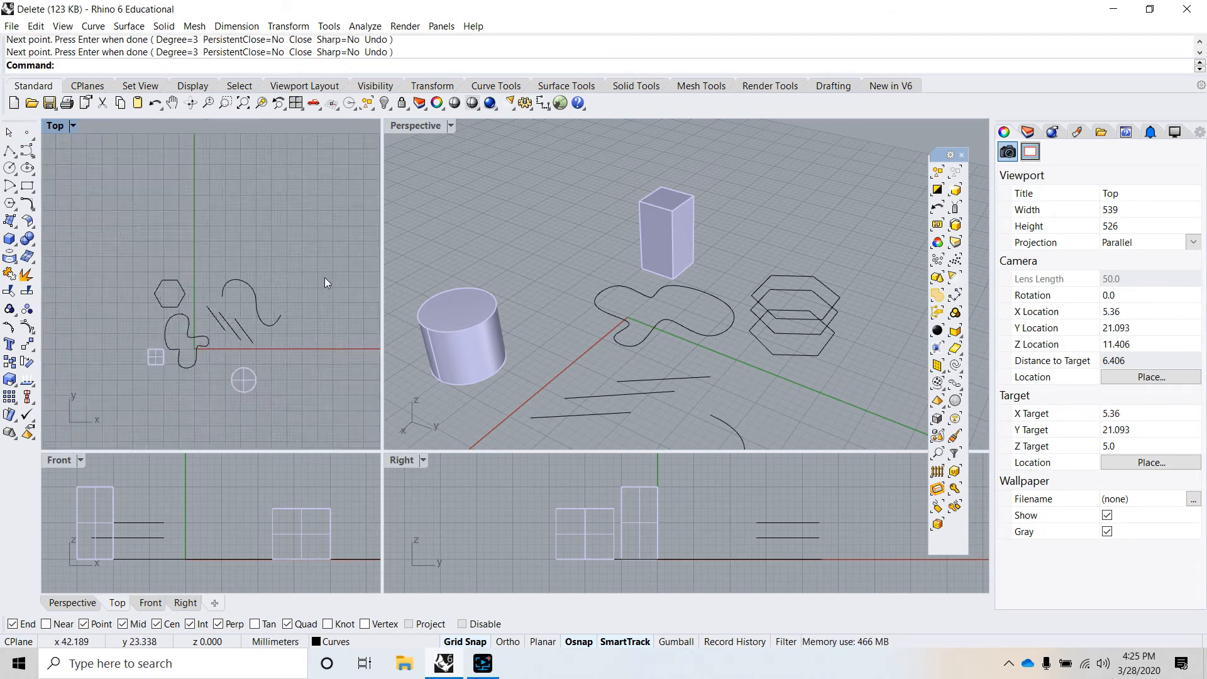
{"action": "scroll", "coordinate": [324, 277], "scroll_direction": "up", "scroll_amount": 6}
{"action": "key", "text": "Return"}
{"action": "left_click", "coordinate": [219, 267]}
{"action": "left_click", "coordinate": [218, 307]}
{"action": "left_click", "coordinate": [266, 302]}
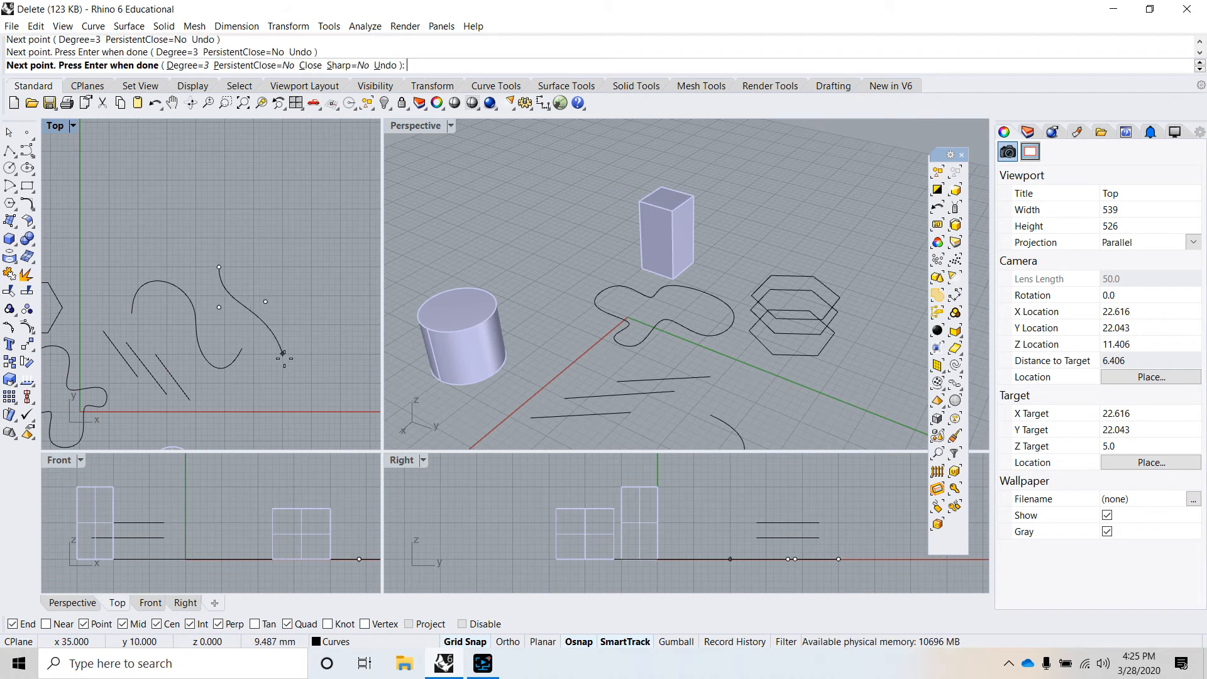
{"action": "left_click", "coordinate": [283, 359]}
{"action": "left_click", "coordinate": [254, 394]}
{"action": "left_click", "coordinate": [284, 429]}
{"action": "left_click", "coordinate": [329, 389]}
{"action": "key", "text": "Return"}
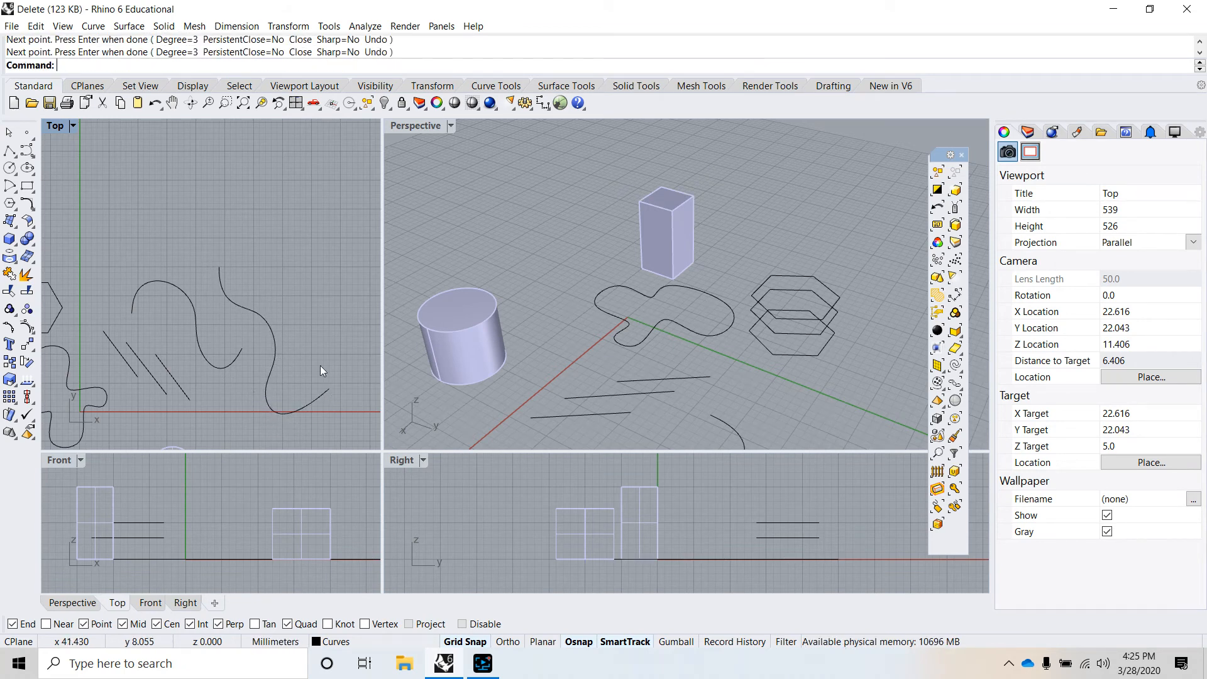
Examine the new lines and open curves among the existing objects in the Top and Perspective views
{"action": "scroll", "coordinate": [320, 312], "scroll_direction": "down", "scroll_amount": 14}
{"action": "scroll", "coordinate": [314, 321], "scroll_direction": "up", "scroll_amount": 14}
{"action": "mouse_move", "coordinate": [303, 334]}
{"action": "right_mouse_down"}
{"action": "mouse_move", "coordinate": [225, 340]}
{"action": "mouse_move", "coordinate": [289, 324]}
{"action": "right_mouse_up"}
{"action": "scroll", "coordinate": [271, 322], "scroll_direction": "down", "scroll_amount": 4}
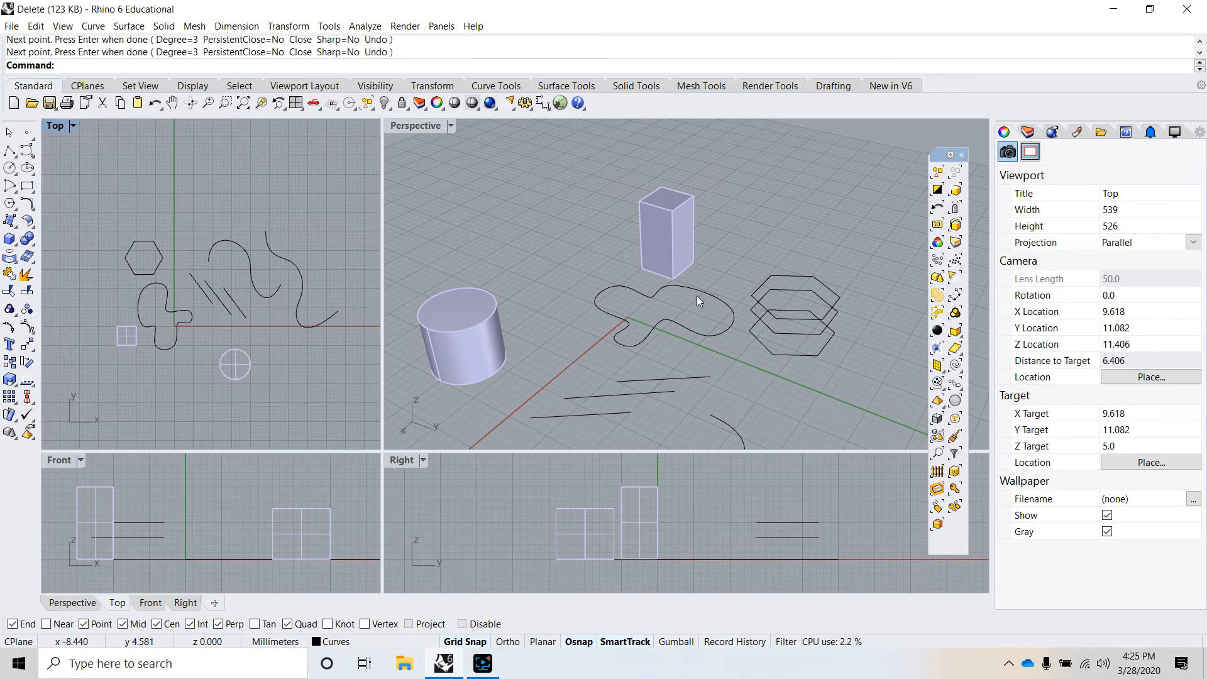
{"action": "scroll", "coordinate": [699, 315], "scroll_direction": "down", "scroll_amount": 12}
{"action": "scroll", "coordinate": [668, 331], "scroll_direction": "up", "scroll_amount": 8}
{"action": "right_click_drag", "start_coordinate": [610, 291], "coordinate": [679, 320]}
{"action": "scroll", "coordinate": [723, 242], "scroll_direction": "up", "scroll_amount": 6}
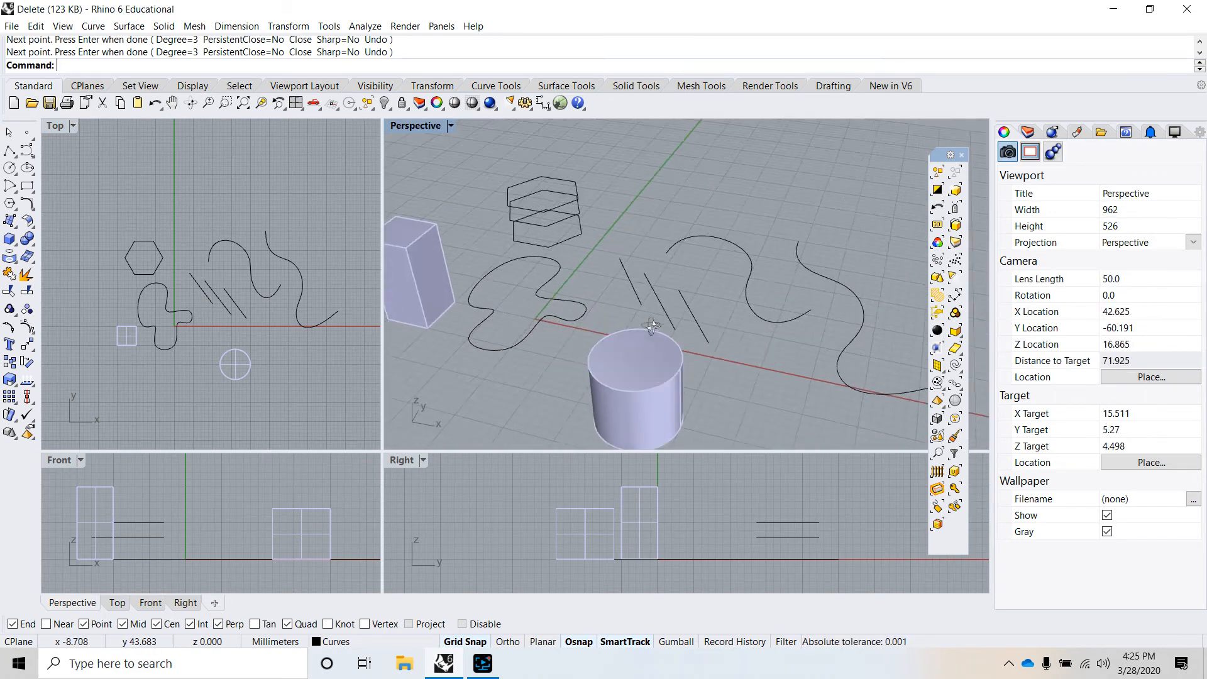
{"action": "scroll", "coordinate": [682, 319], "scroll_direction": "down", "scroll_amount": 14}
{"action": "scroll", "coordinate": [698, 317], "scroll_direction": "up", "scroll_amount": 6}
{"action": "scroll", "coordinate": [527, 323], "scroll_direction": "down", "scroll_amount": 1}
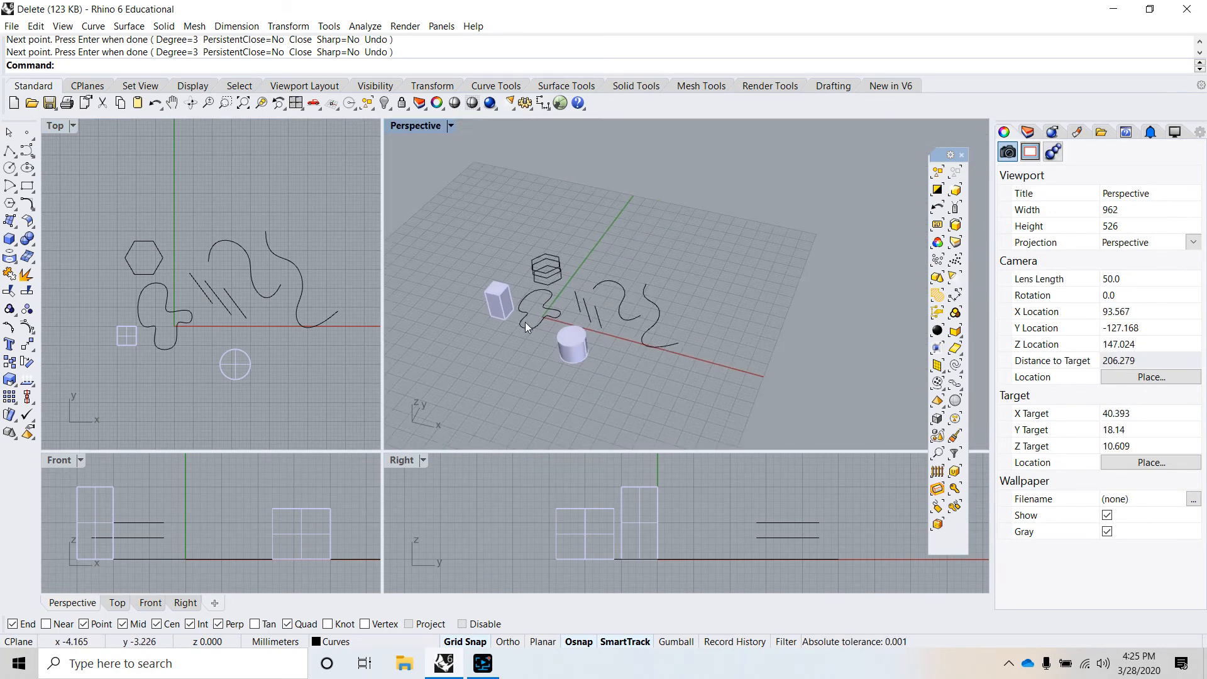
Select the last created object with the Select Last command, then clear the selection
{"action": "scroll", "coordinate": [525, 322], "scroll_direction": "up", "scroll_amount": 4}
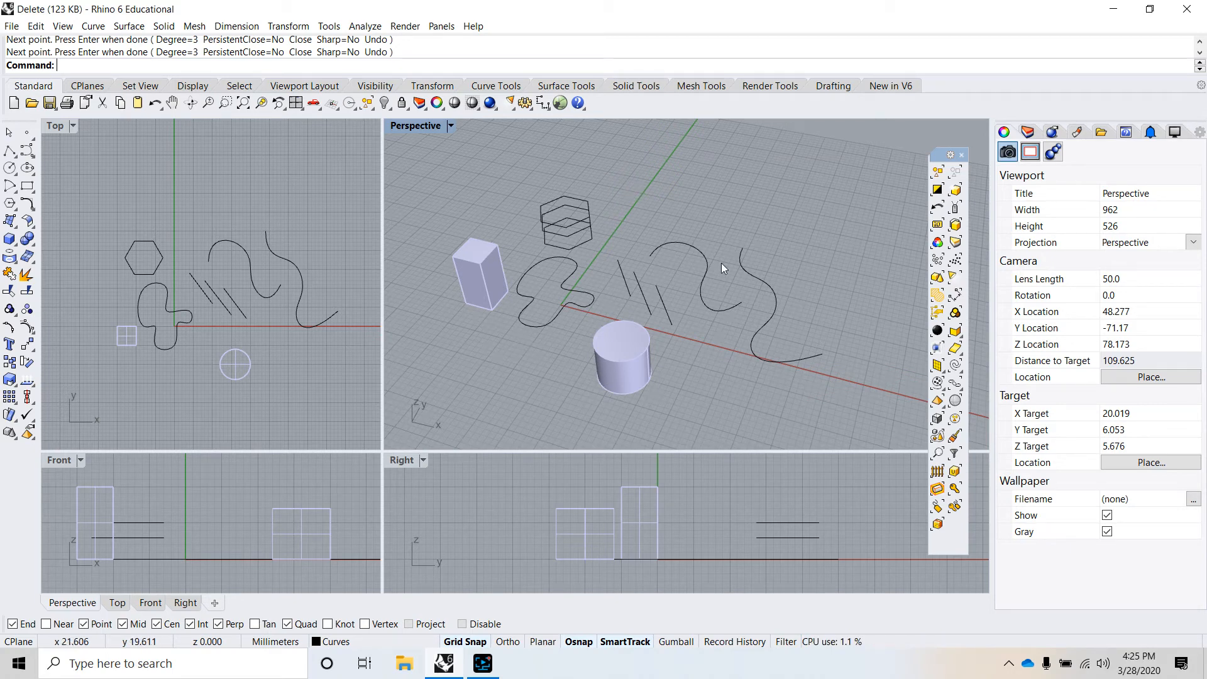
{"action": "left_click", "coordinate": [957, 190]}
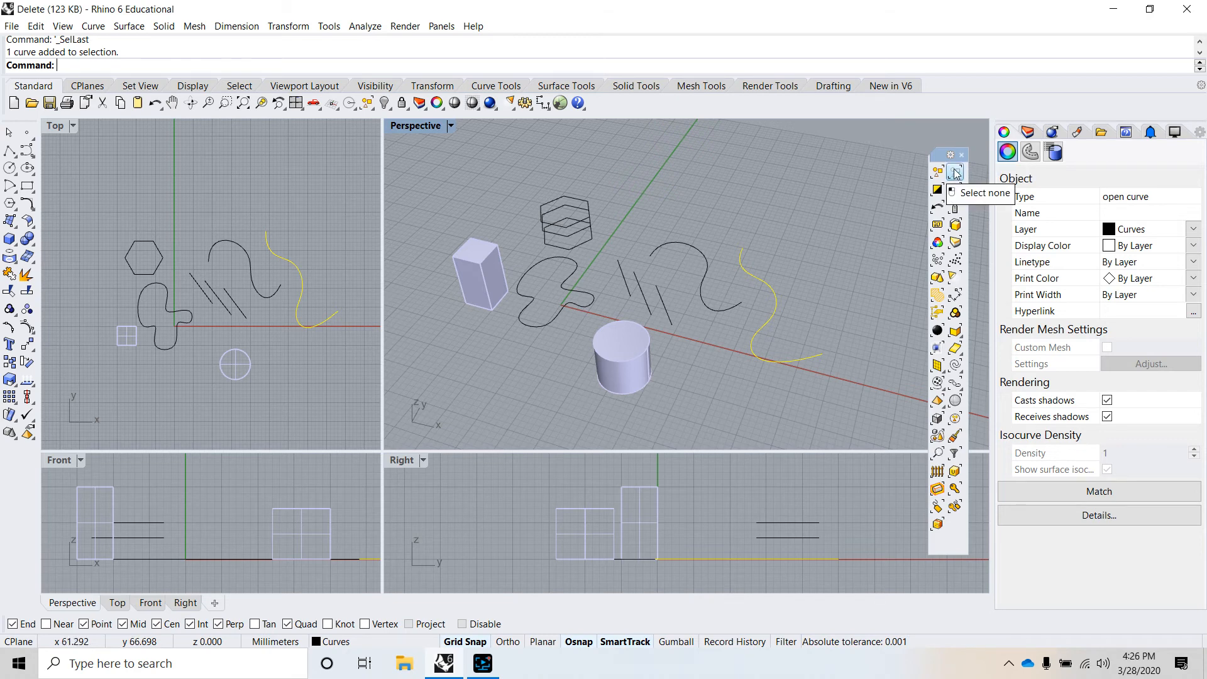
{"action": "left_click", "coordinate": [768, 225]}
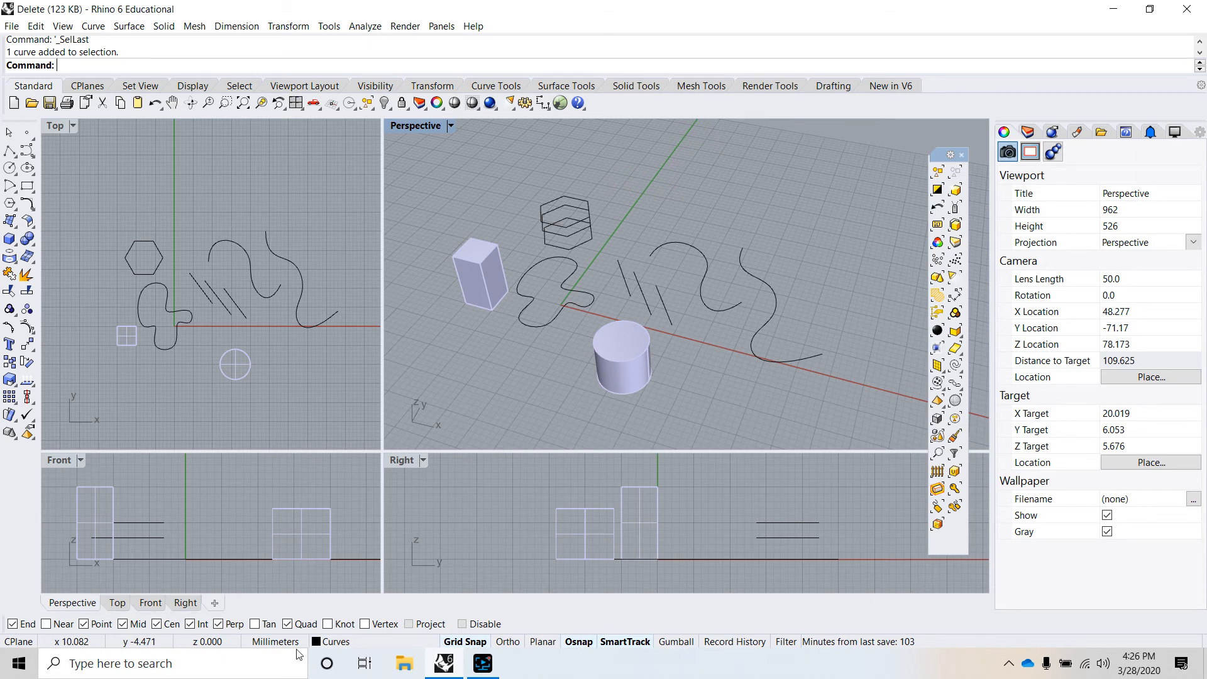
Show the Selection Filter, place it clear of the Select toolbar, and enable only Curves in it
{"action": "left_click", "coordinate": [786, 642]}
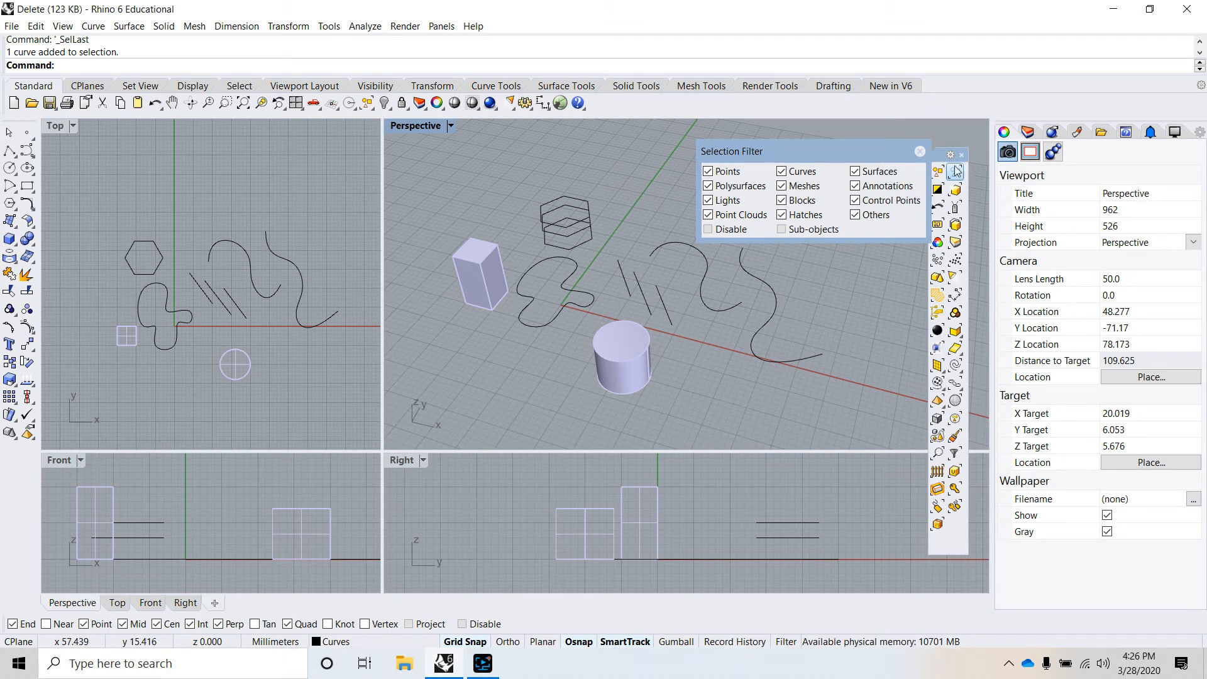
{"action": "left_click_drag", "start_coordinate": [829, 150], "coordinate": [749, 141]}
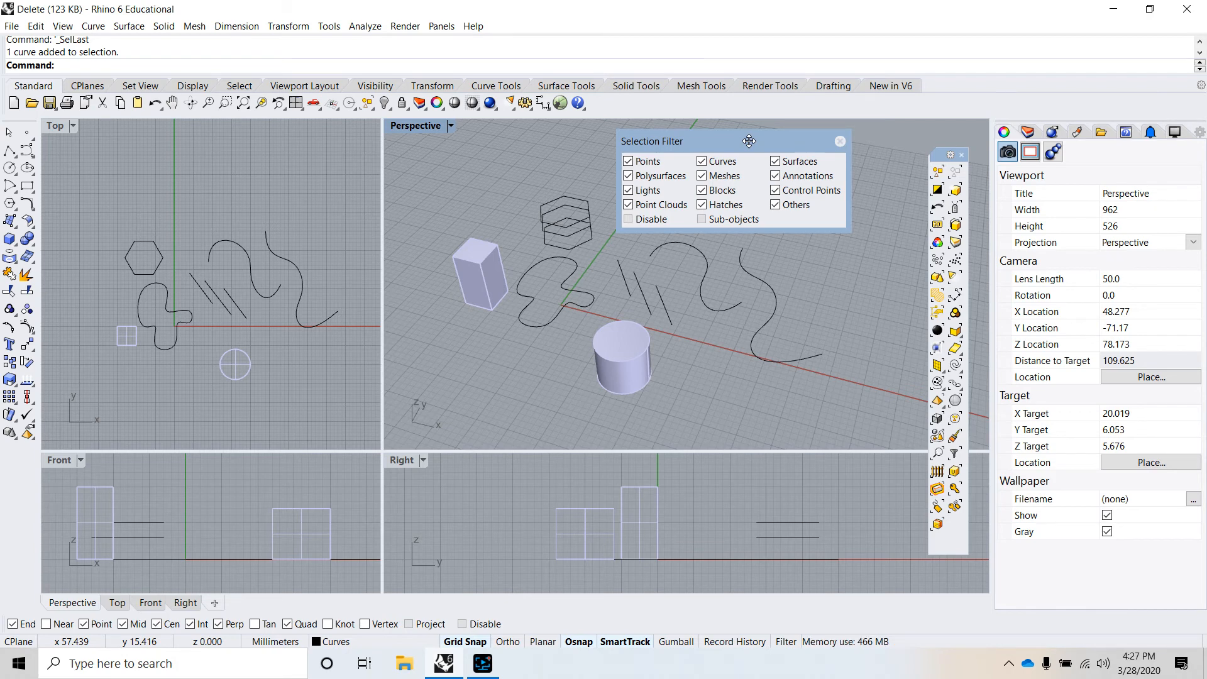
{"action": "right_click", "coordinate": [701, 162]}
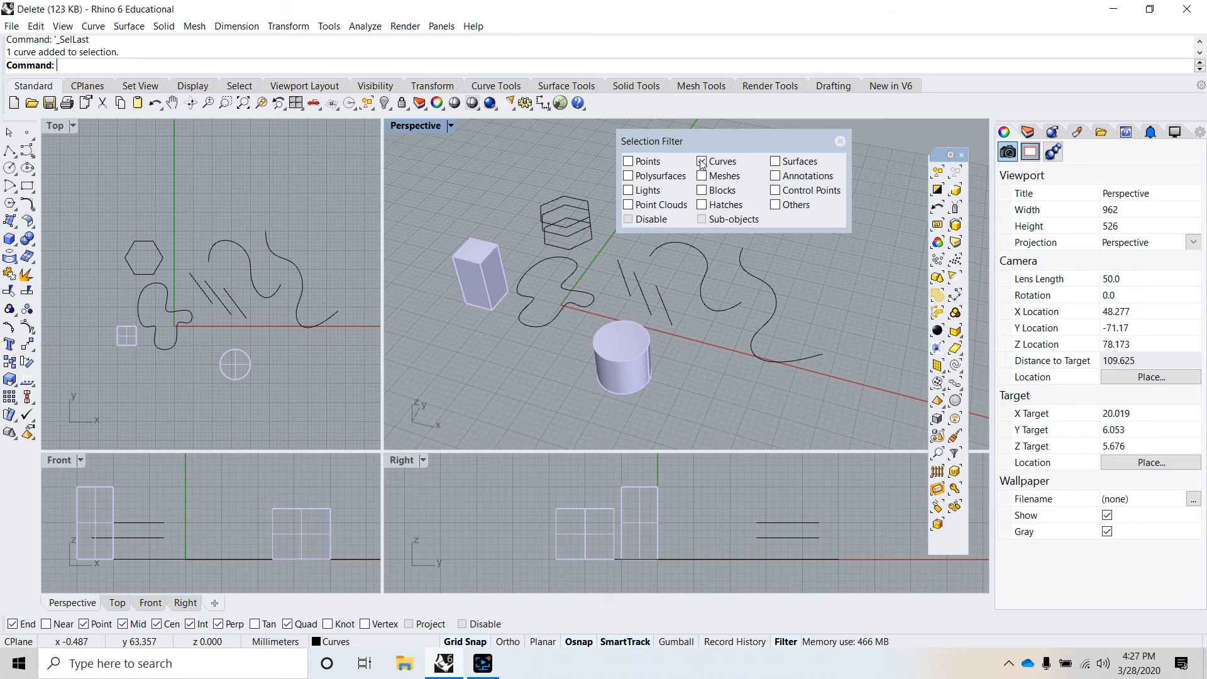
Window-select across all objects in the Perspective view with the curves-only filter, then clear the selection
{"action": "right_click_drag", "start_coordinate": [550, 240], "coordinate": [565, 313]}
{"action": "scroll", "coordinate": [565, 313], "scroll_direction": "down", "scroll_amount": 10}
{"action": "scroll", "coordinate": [544, 260], "scroll_direction": "up", "scroll_amount": 8}
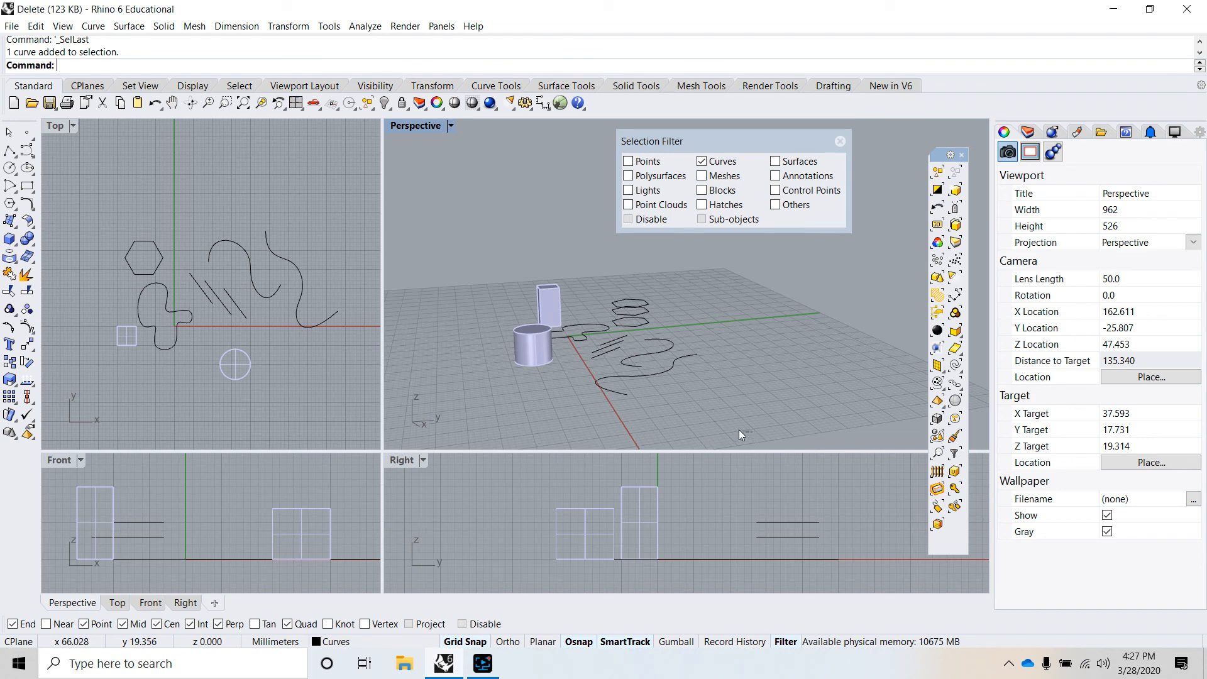
{"action": "left_click_drag", "start_coordinate": [483, 258], "coordinate": [483, 257]}
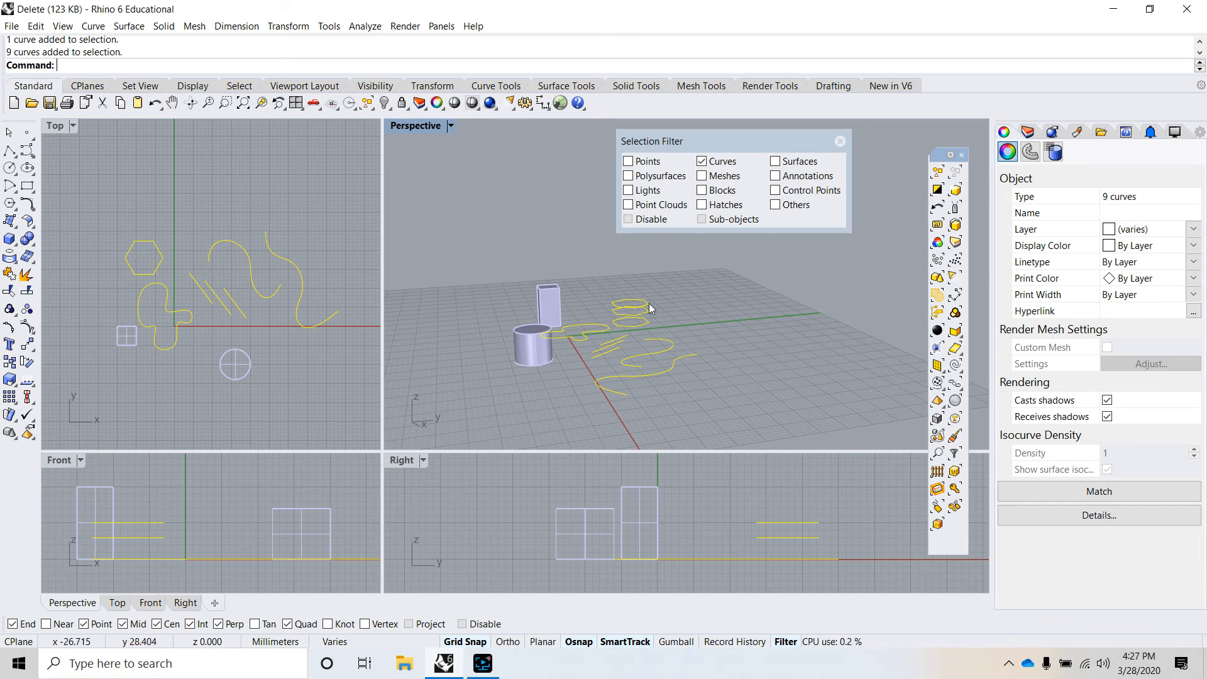
{"action": "key", "text": "Escape"}
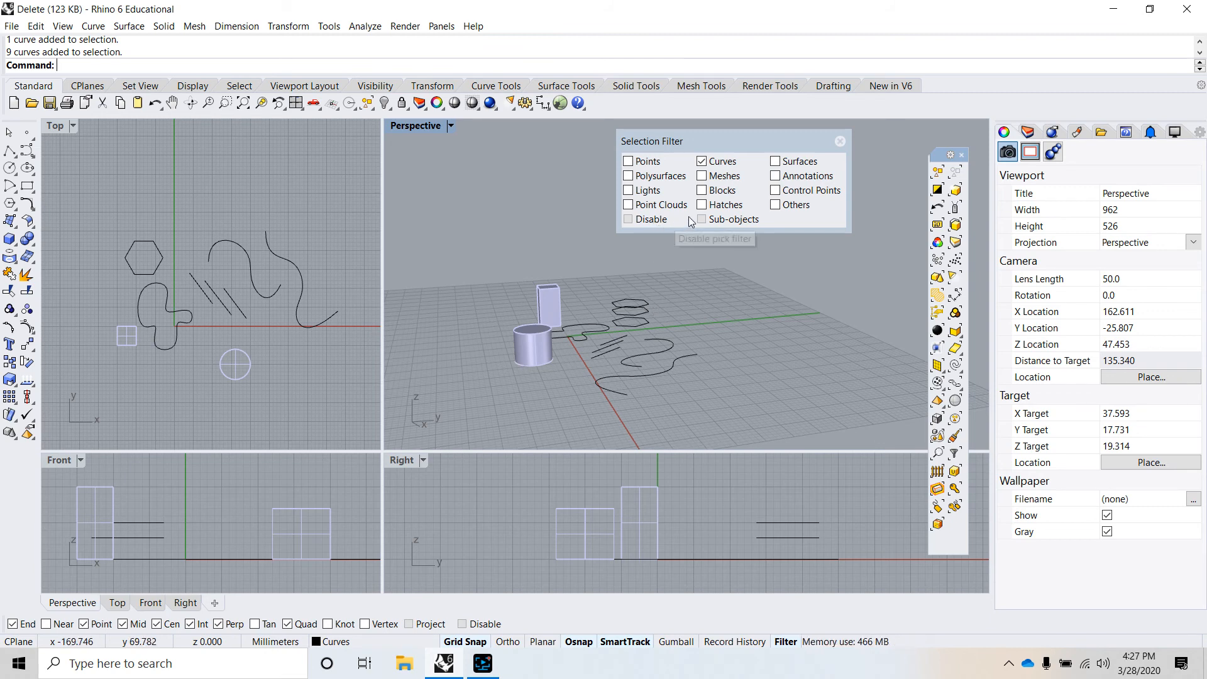
Restrict the Selection Filter to Surfaces only and try a crossing selection over all objects in the Perspective view
{"action": "right_click", "coordinate": [776, 163]}
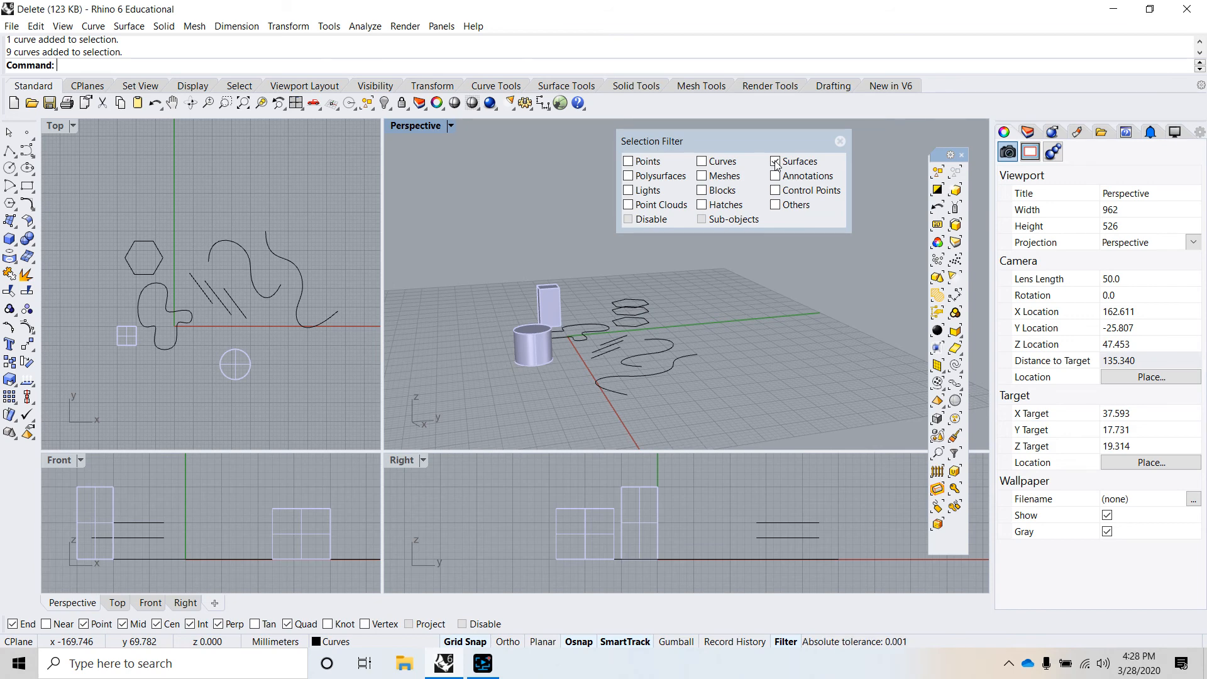
{"action": "scroll", "coordinate": [595, 372], "scroll_direction": "down", "scroll_amount": 6}
{"action": "scroll", "coordinate": [601, 366], "scroll_direction": "up", "scroll_amount": 8}
{"action": "right_click_drag", "start_coordinate": [709, 368], "coordinate": [612, 396]}
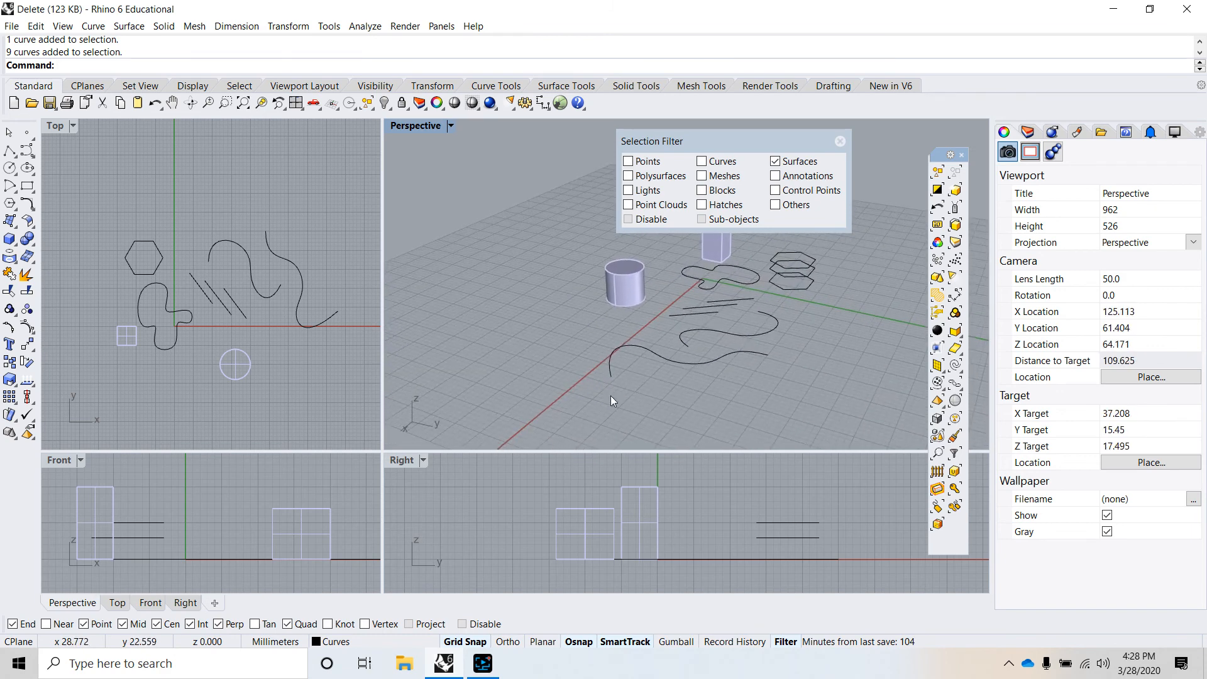
{"action": "scroll", "coordinate": [733, 327], "scroll_direction": "down", "scroll_amount": 5}
{"action": "scroll", "coordinate": [741, 296], "scroll_direction": "up", "scroll_amount": 4}
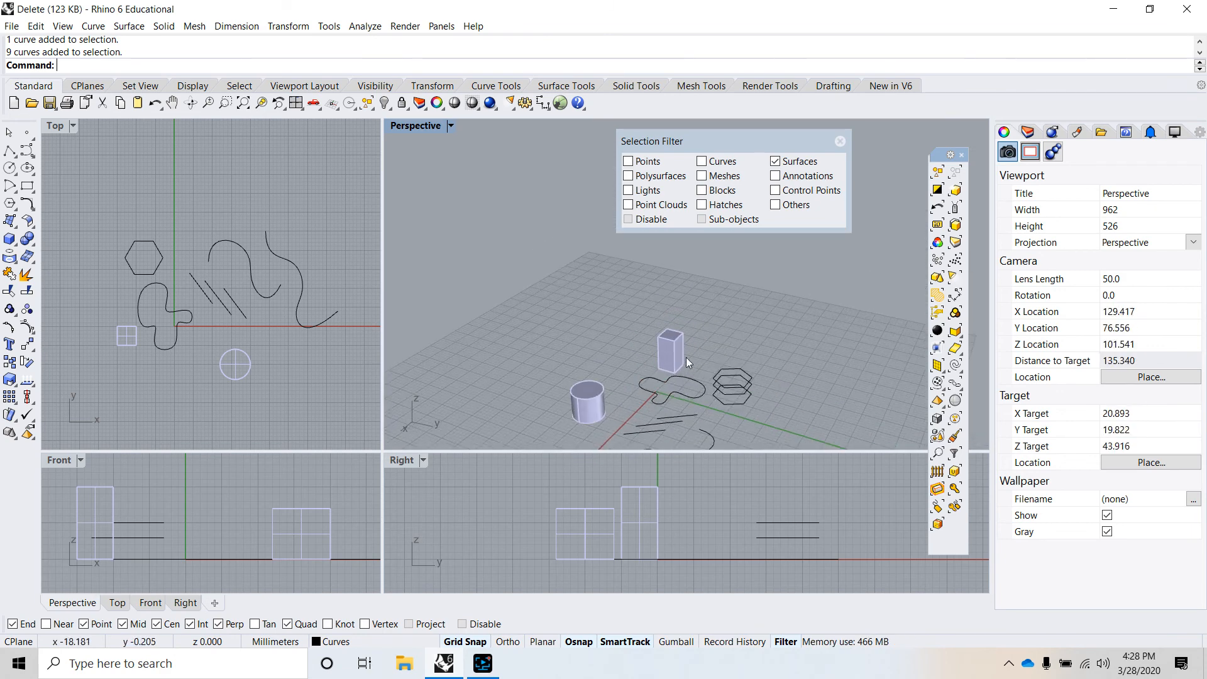
{"action": "right_click_drag", "start_coordinate": [686, 358], "coordinate": [673, 335]}
{"action": "scroll", "coordinate": [671, 336], "scroll_direction": "down", "scroll_amount": 4}
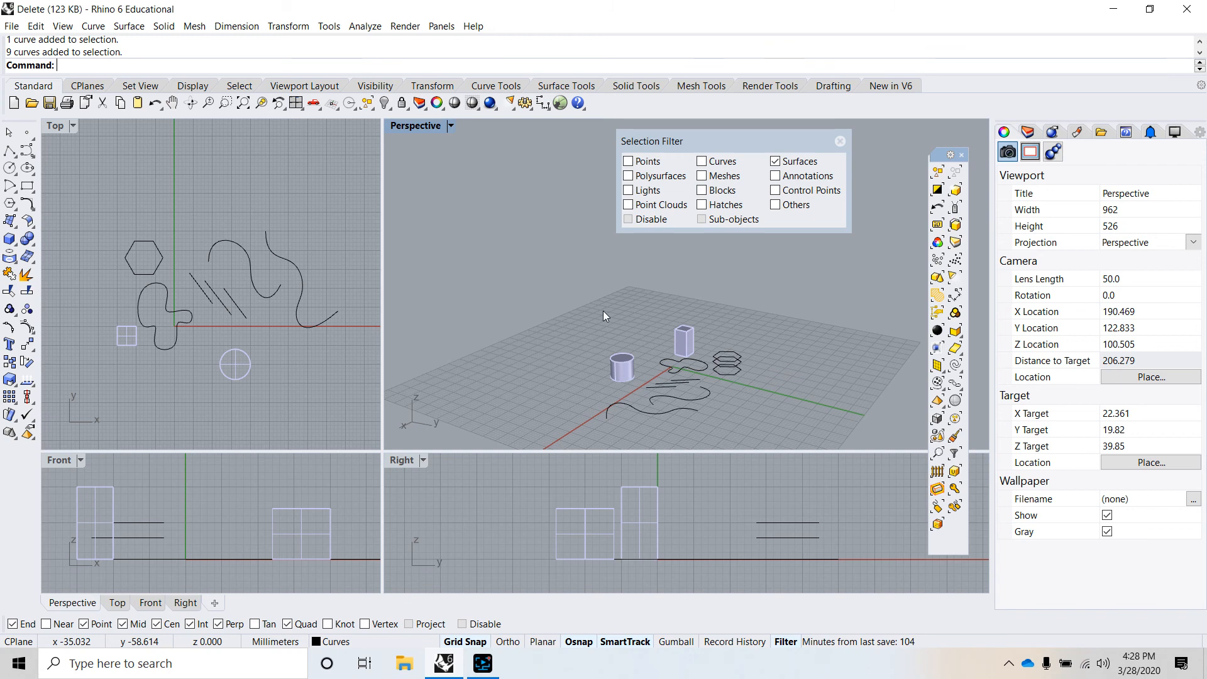
{"action": "left_click_drag", "start_coordinate": [772, 439], "coordinate": [629, 386]}
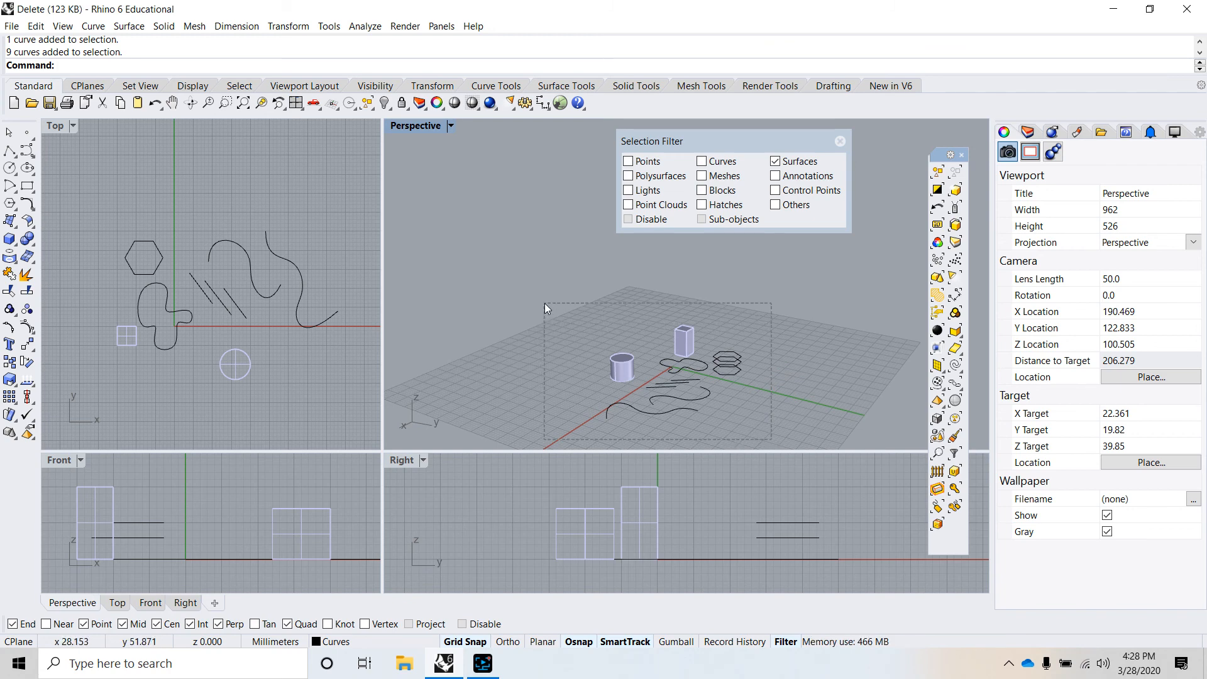
{"action": "left_click_drag", "start_coordinate": [545, 303], "coordinate": [544, 304]}
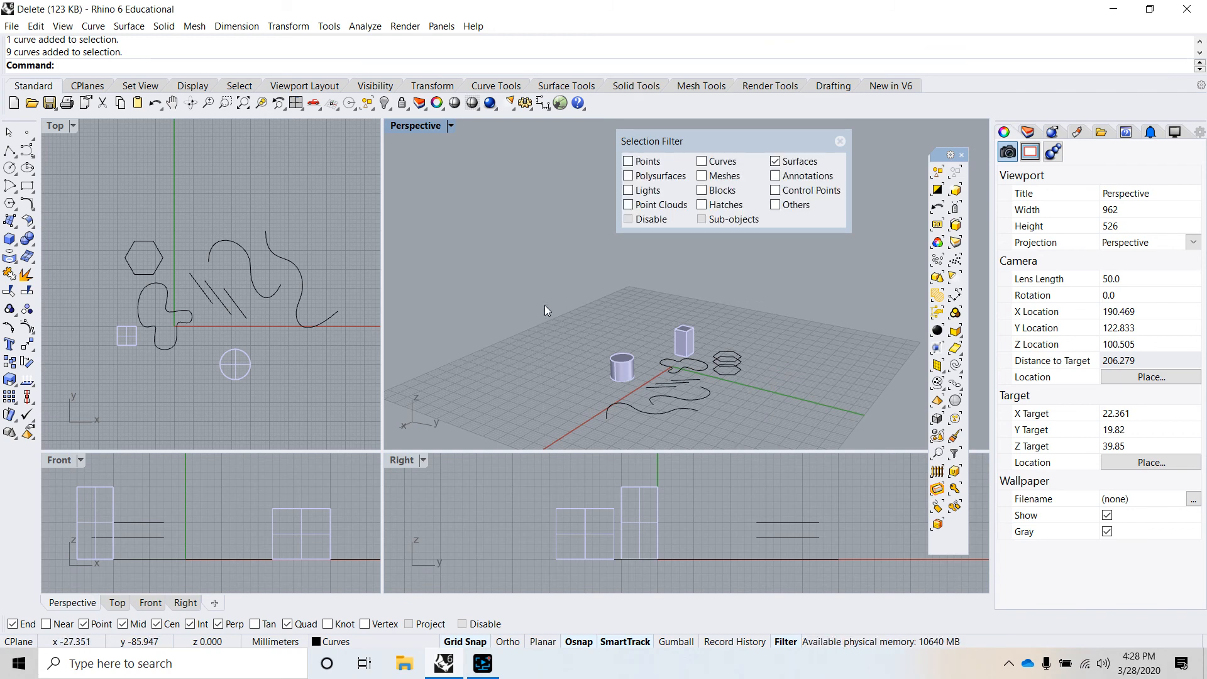
Restrict the Selection Filter to Polysurfaces only, select across all objects in the Perspective view, then clear the selection
{"action": "right_click", "coordinate": [629, 176]}
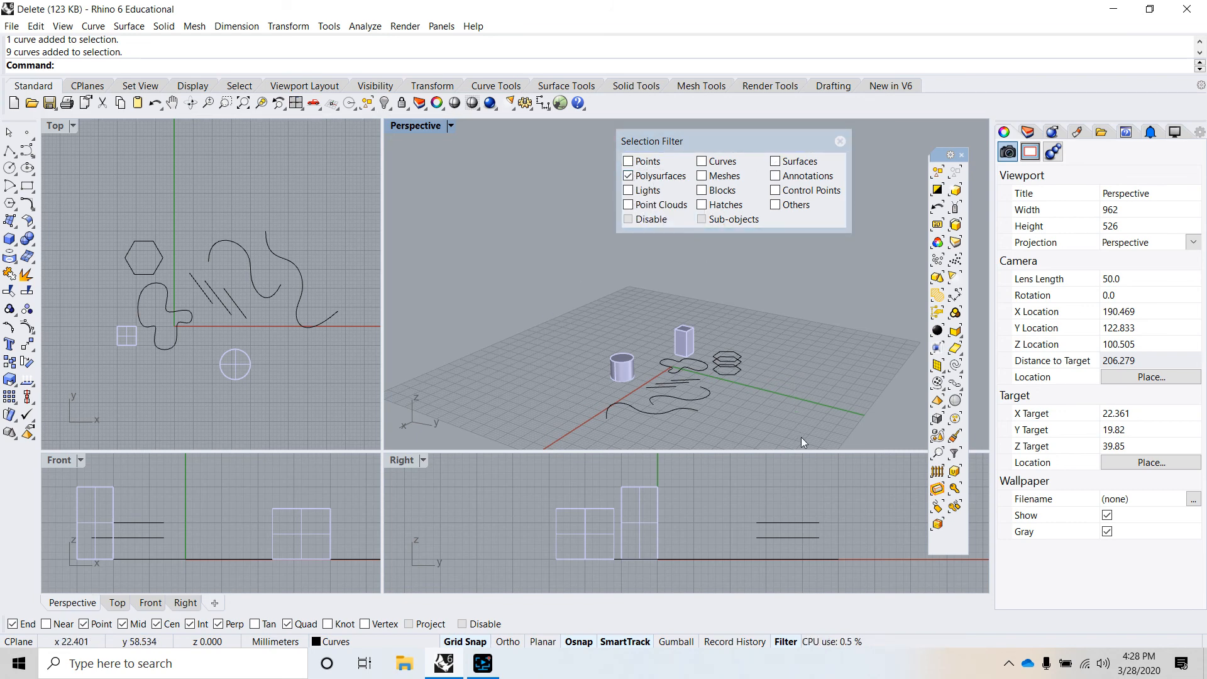
{"action": "left_click_drag", "start_coordinate": [553, 293], "coordinate": [549, 293]}
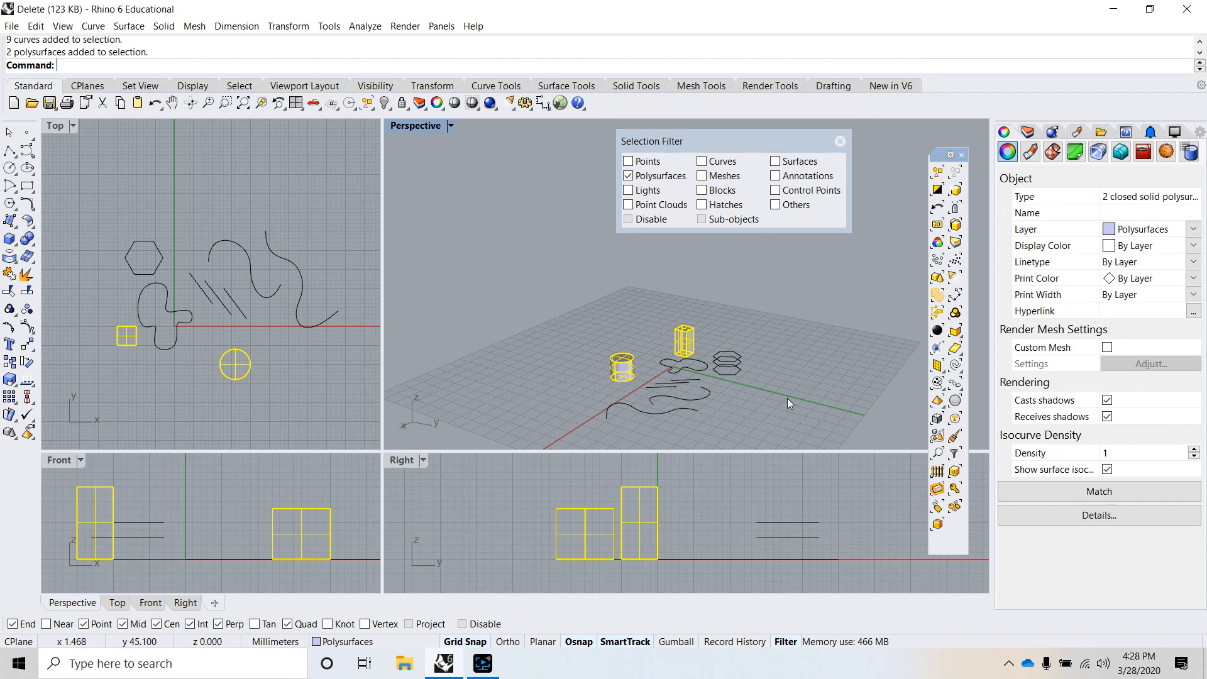
{"action": "key", "text": "Escape"}
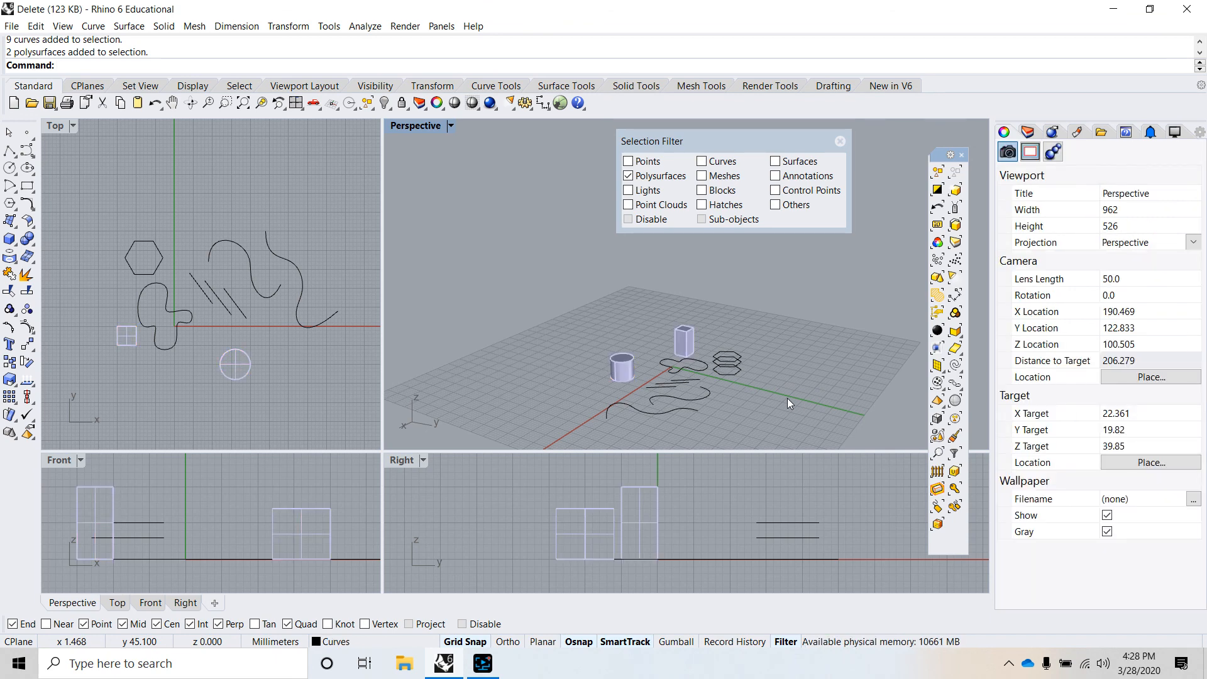
Enable all remaining object types in the Selection Filter, from Points and Curves to Control Points and Others, leaving Disable and Sub-objects off
{"action": "left_click", "coordinate": [628, 161]}
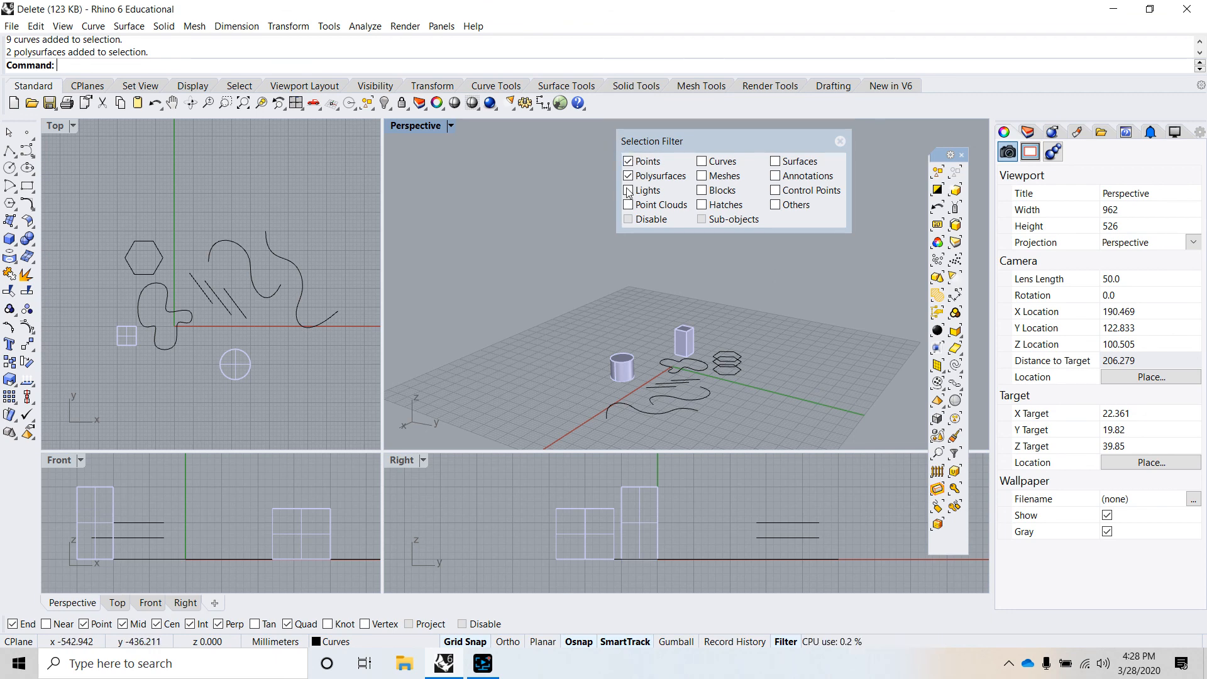
{"action": "left_click", "coordinate": [628, 190]}
{"action": "left_click", "coordinate": [629, 204]}
{"action": "left_click", "coordinate": [702, 161]}
{"action": "left_click", "coordinate": [702, 176]}
{"action": "left_click", "coordinate": [702, 190]}
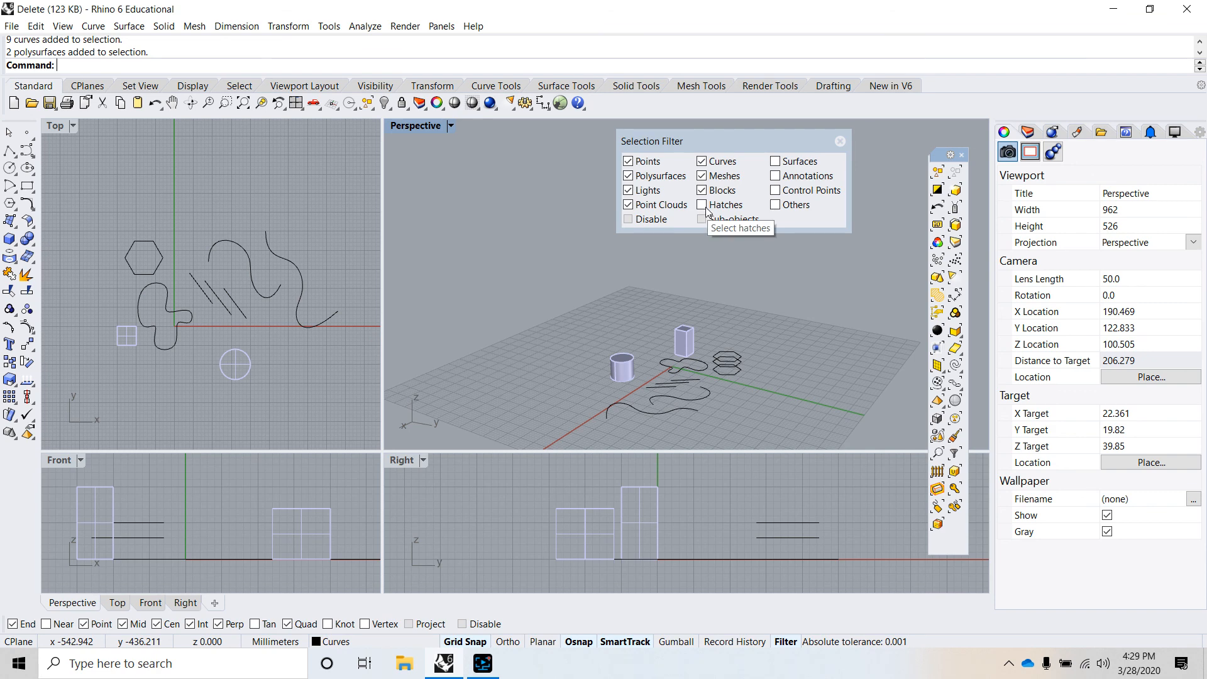
{"action": "left_click", "coordinate": [702, 204]}
{"action": "left_click", "coordinate": [776, 161]}
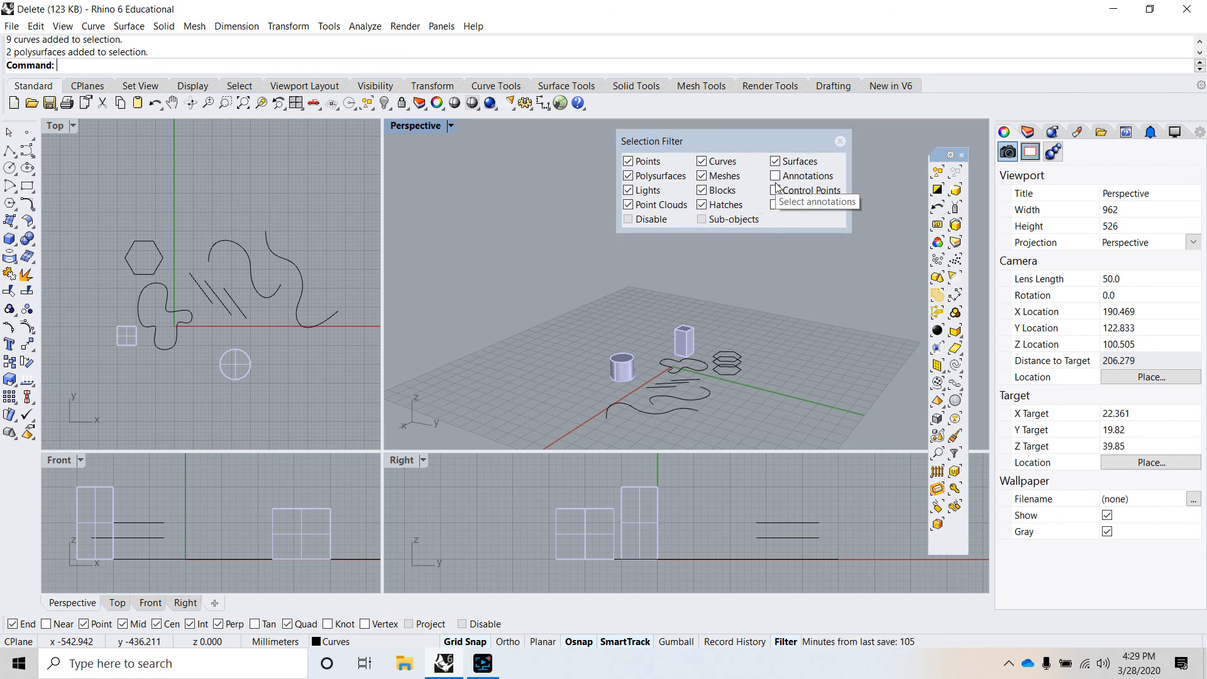
{"action": "left_click", "coordinate": [775, 175]}
{"action": "left_click", "coordinate": [776, 190]}
{"action": "left_click", "coordinate": [775, 204]}
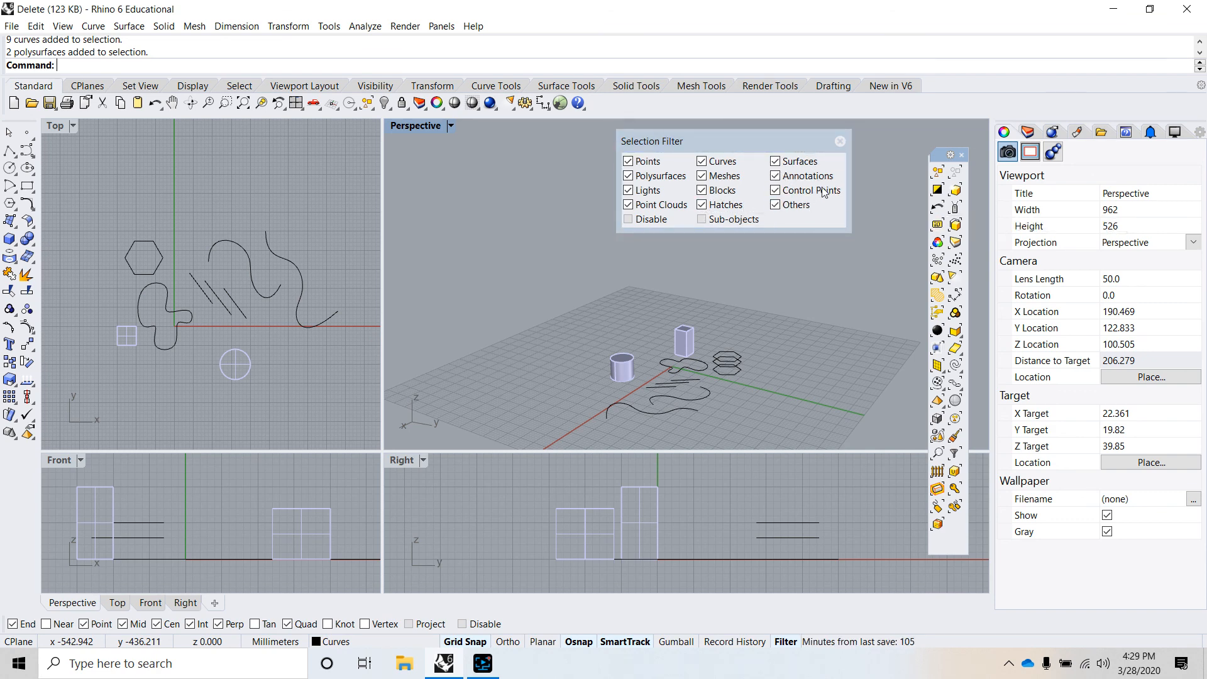
Close the Selection Filter and the floating Select toolbar
{"action": "left_click", "coordinate": [840, 141]}
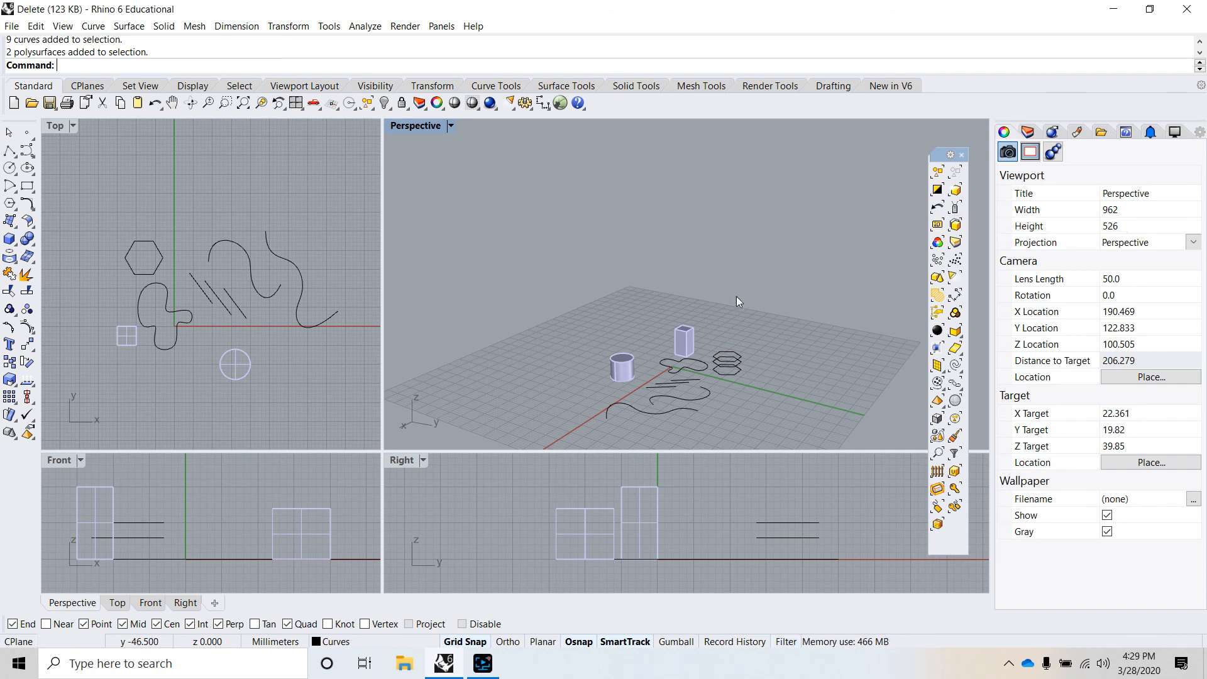
{"action": "left_click", "coordinate": [962, 156]}
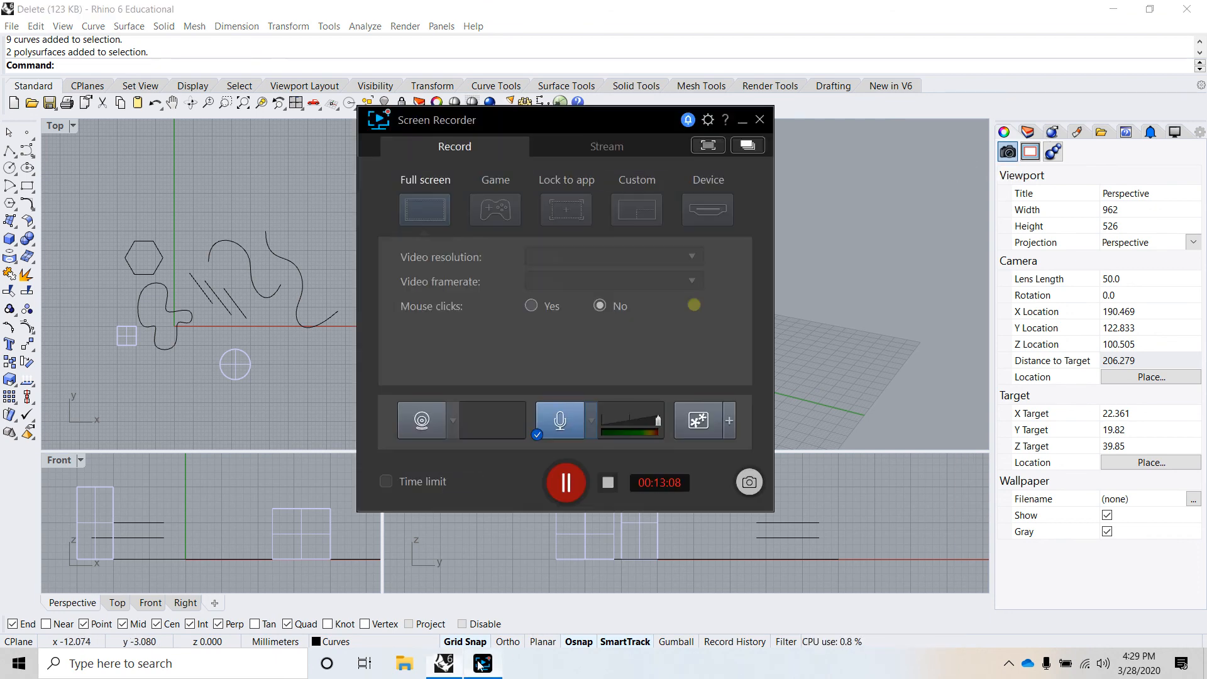